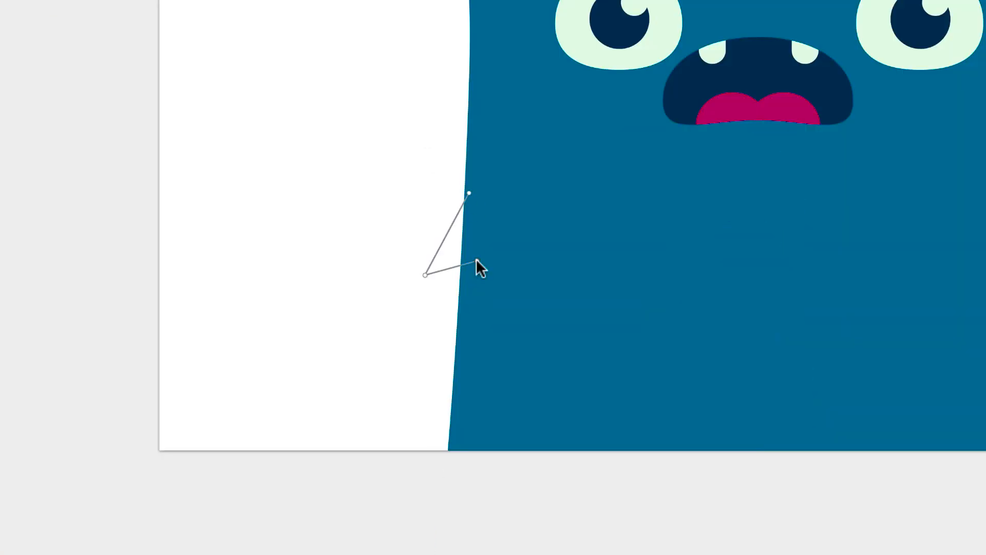
Reshape the finger and wrist curves of the left hand outline on the monster's body by adjusting its anchor points.
drag(476, 267, 452, 278)
click(425, 273)
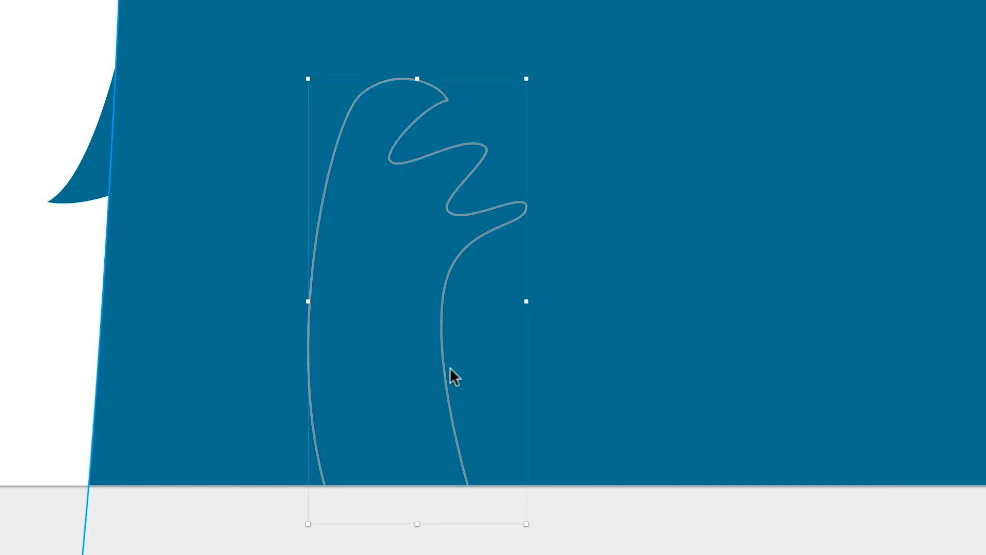
click(451, 101)
drag(527, 210, 528, 204)
click(449, 199)
drag(485, 147, 490, 149)
drag(361, 94, 330, 168)
drag(390, 160, 397, 151)
drag(452, 100, 450, 98)
drag(443, 293, 448, 302)
click(449, 199)
Remove the anchor point on the arm's outer edge and extend the arm's lower end below the artboard.
click(330, 168)
key(Delete)
drag(329, 498, 323, 535)
key(Escape)
key(super+0)
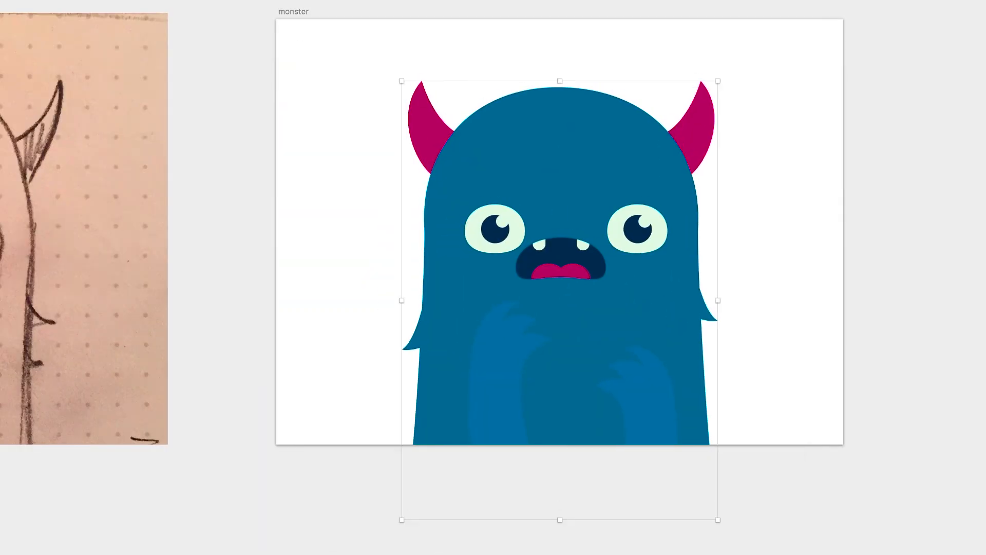
click(771, 327)
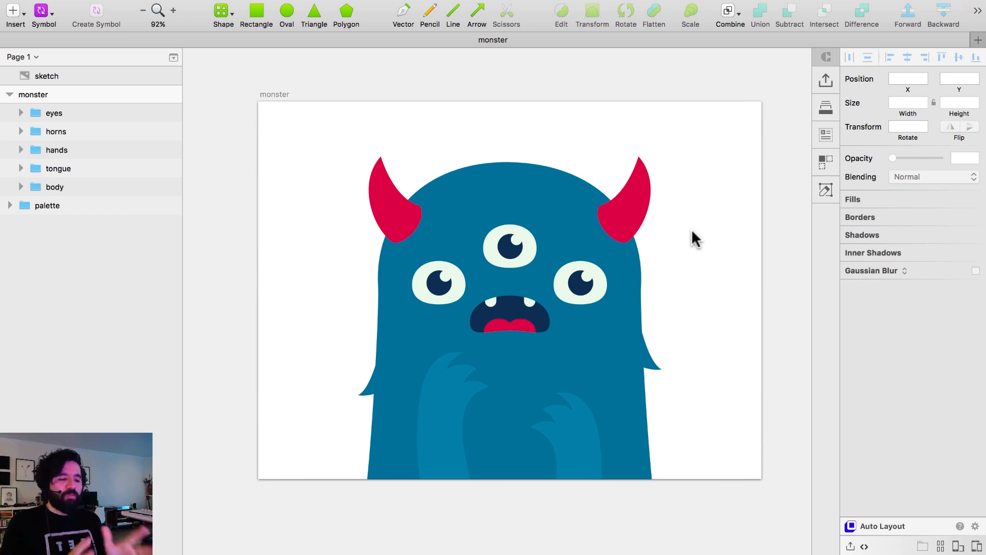
Examine the colour palette, the pencil sketch and the monster artwork, including its horns, eyes and mouth up close.
scroll(694, 238, left, 10)
scroll(694, 239, up, 5)
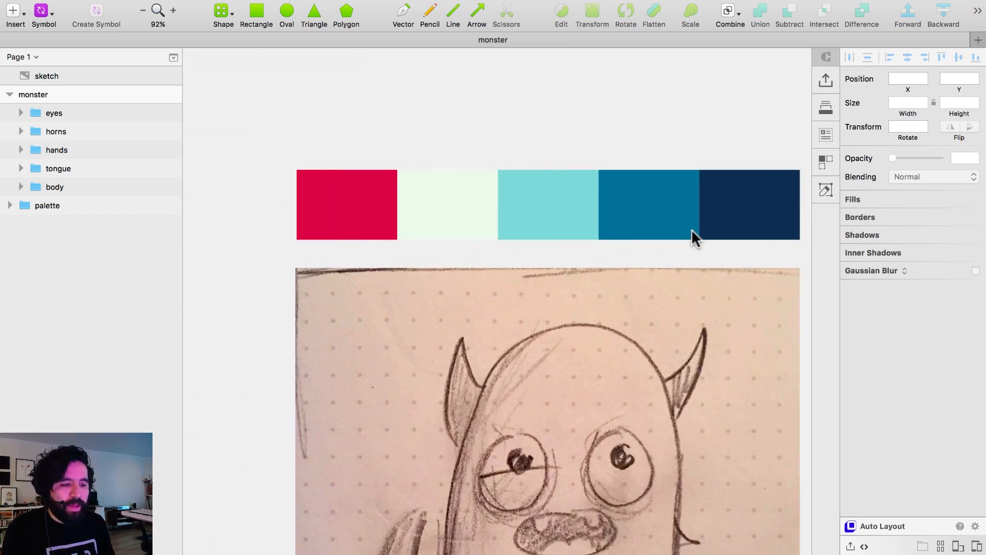
click(540, 180)
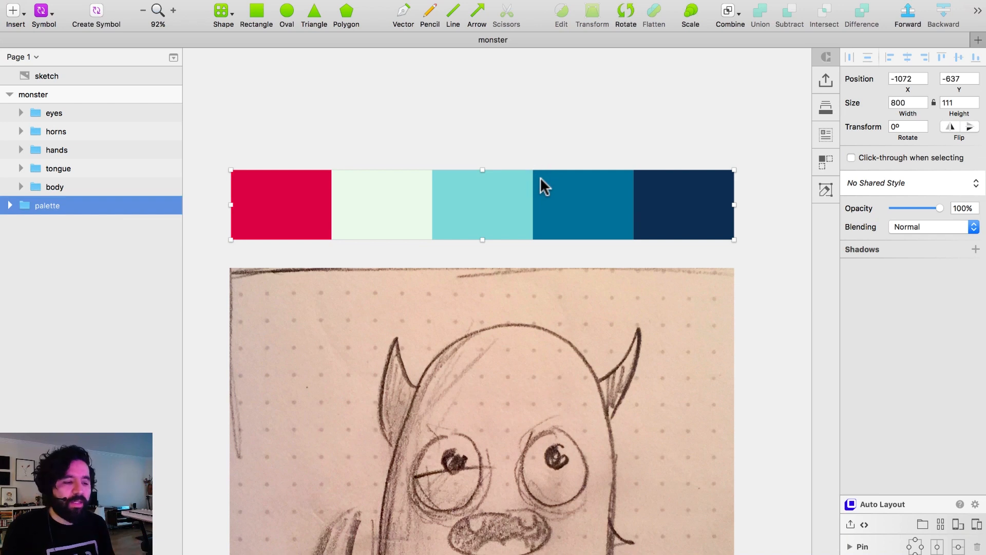
scroll(561, 171, right, 10)
scroll(561, 172, down, 4)
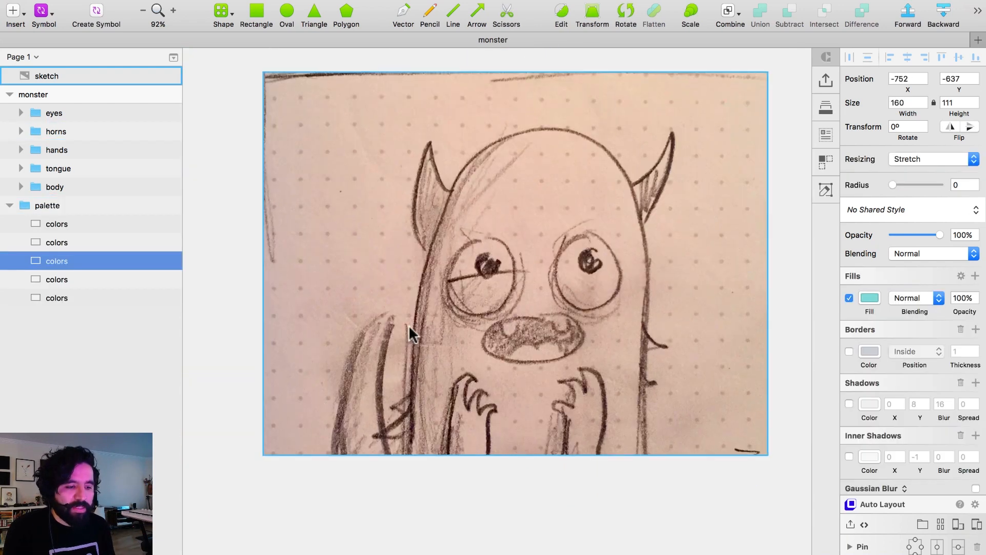
scroll(408, 325, right, 3)
scroll(408, 325, up, 2)
scroll(474, 251, right, 10)
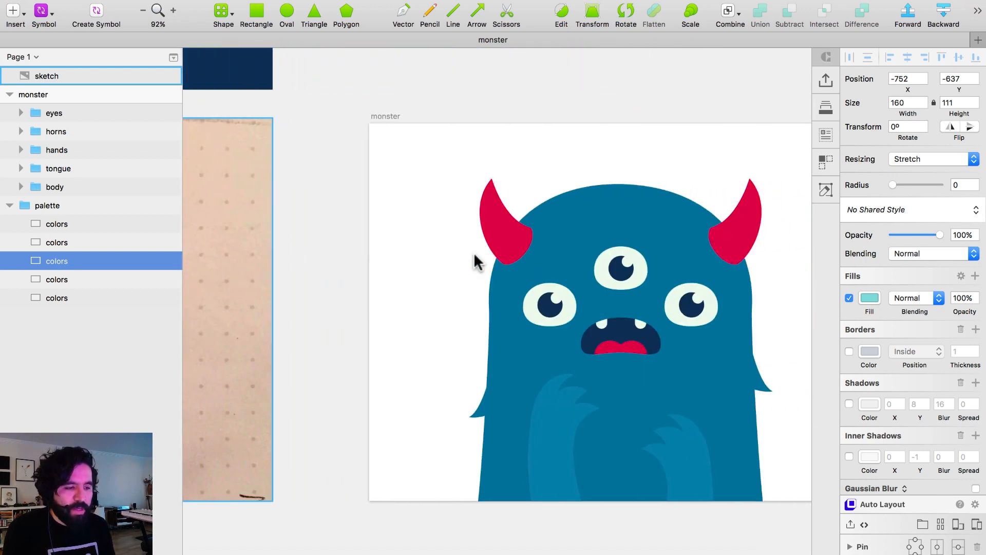
scroll(524, 196, down, 2)
click(570, 168)
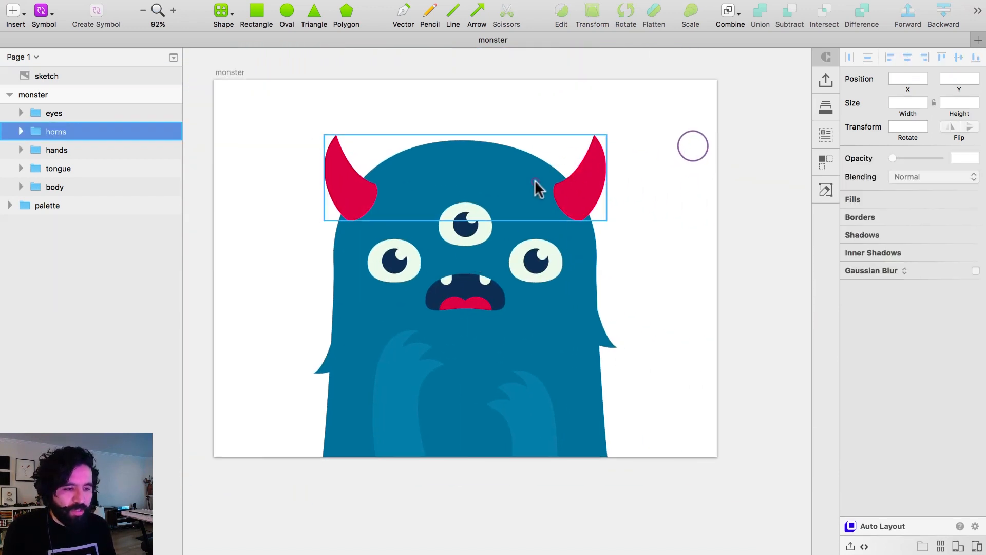
click(469, 216)
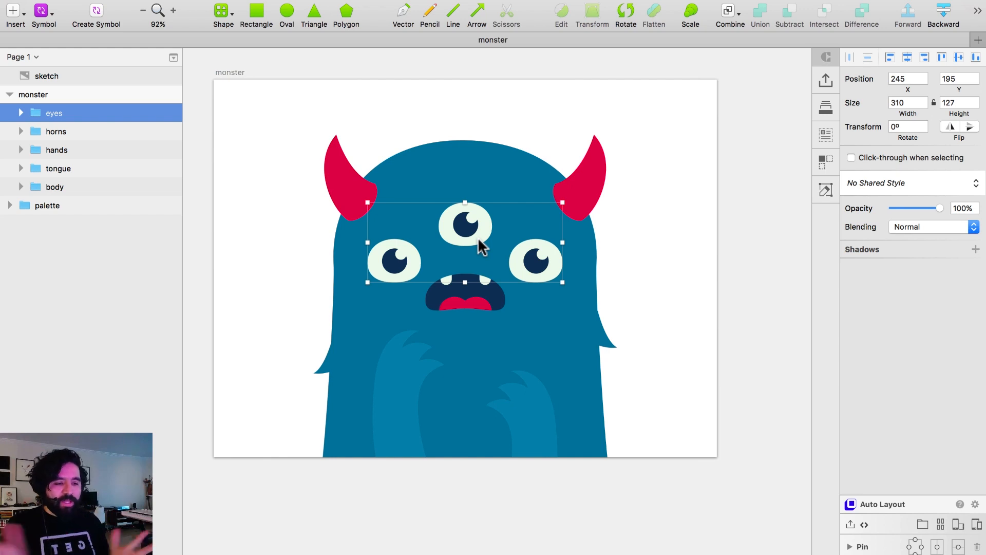
click(682, 179)
key(z)
drag(315, 209, 503, 363)
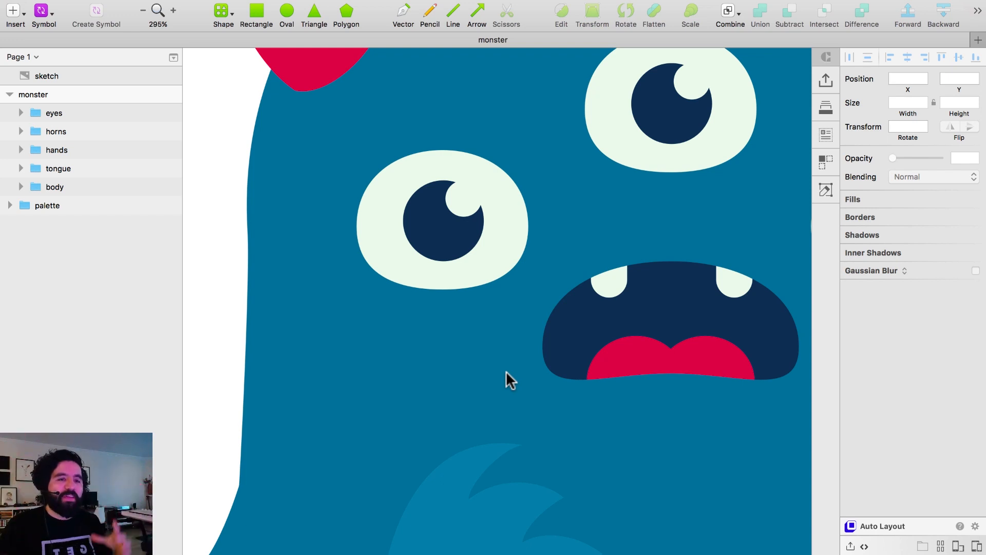
key(super+0)
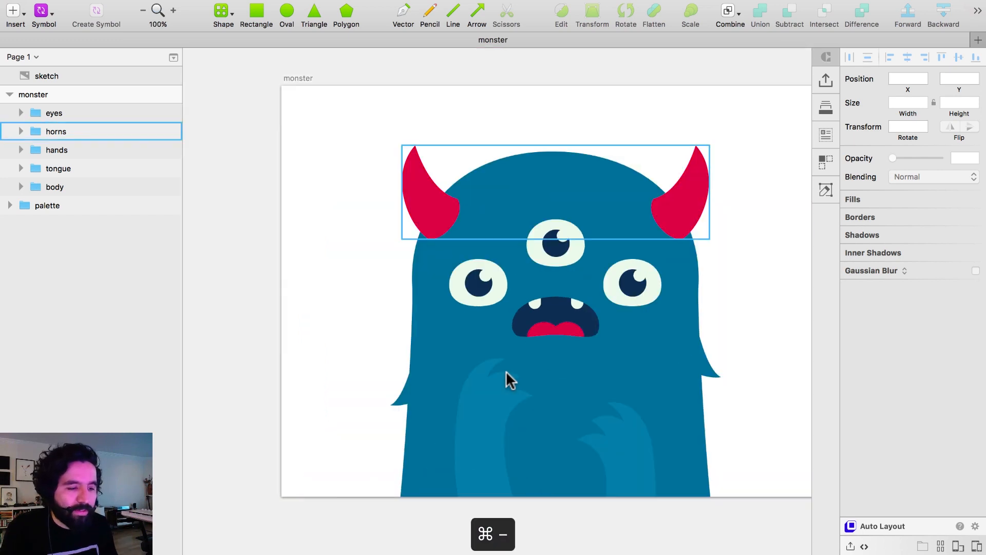
Draw a yellow (FFEE50) circle about 93 px across above the monster's right horn, at the artboard's upper edge.
click(324, 85)
drag(273, 84, 764, 535)
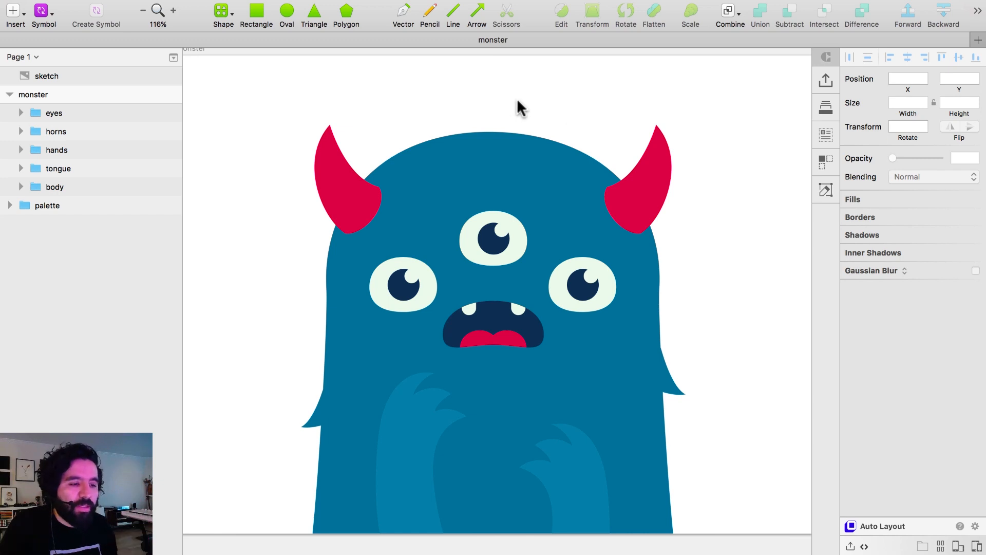
click(287, 11)
drag(674, 70, 704, 102)
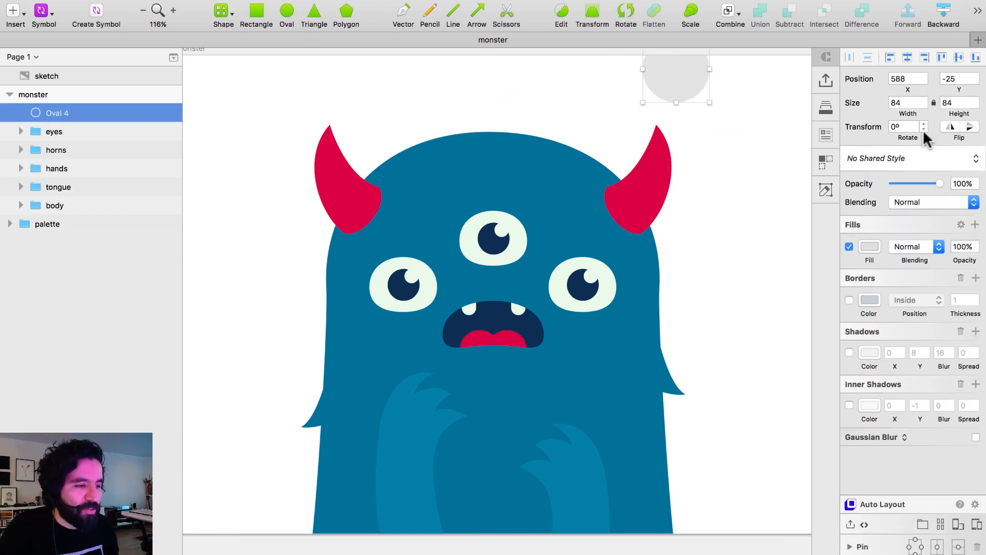
click(868, 245)
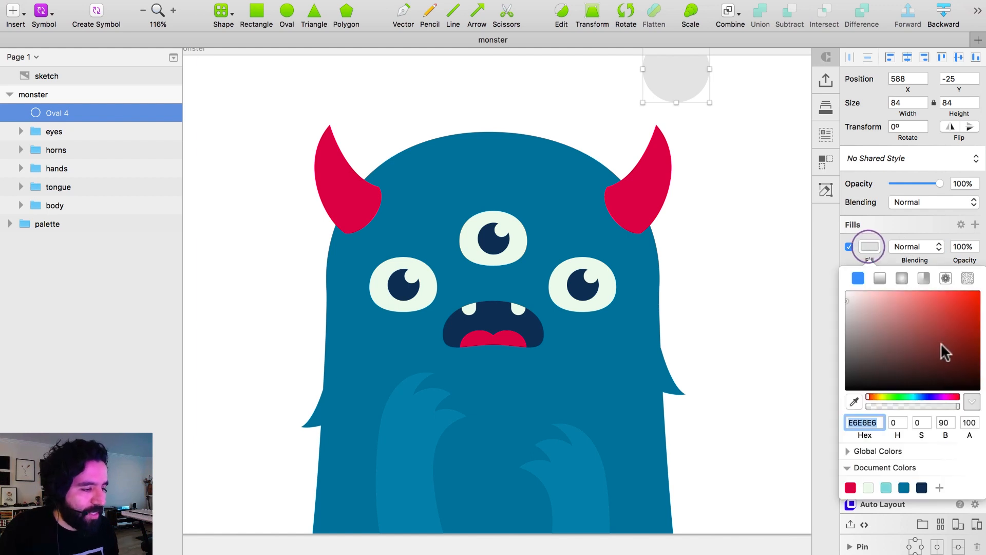
click(879, 396)
drag(922, 307, 936, 278)
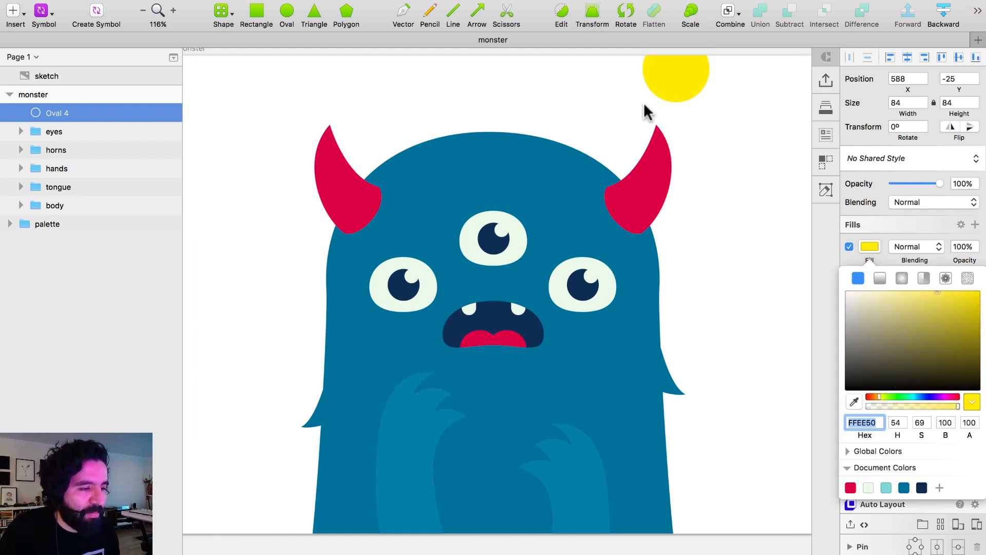
drag(710, 101, 745, 84)
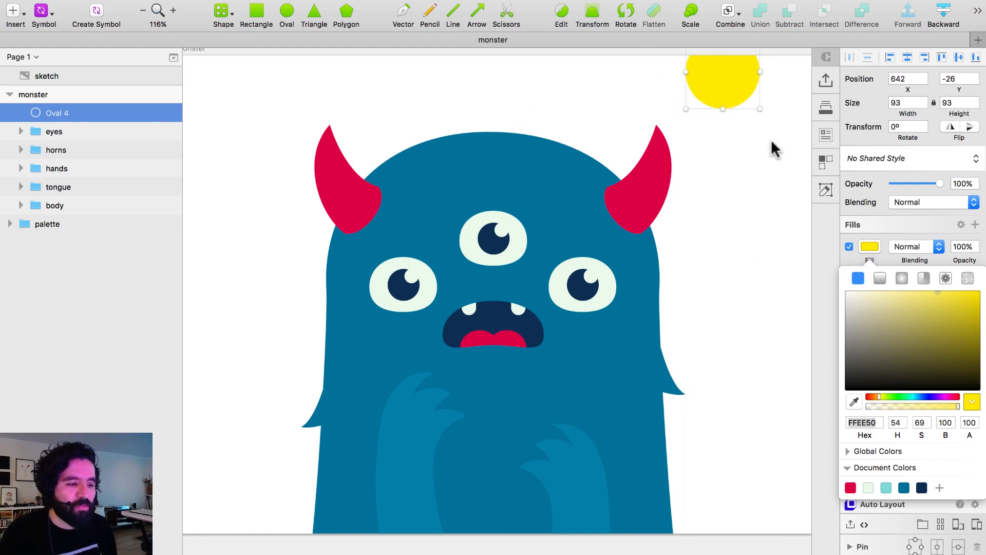
click(755, 168)
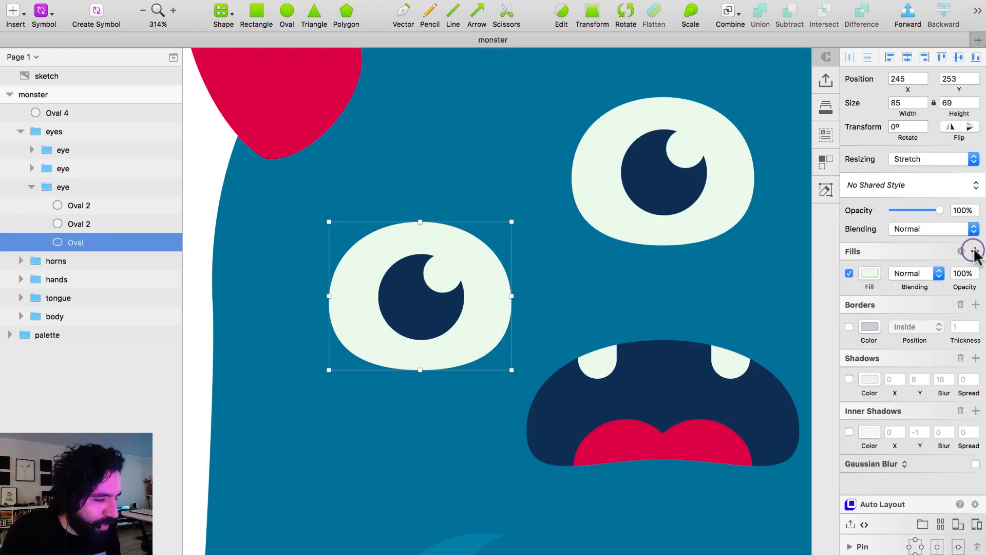
Add a second fill to the left eye's white oval as a linear gradient, dark at the top and light at the bottom.
click(973, 252)
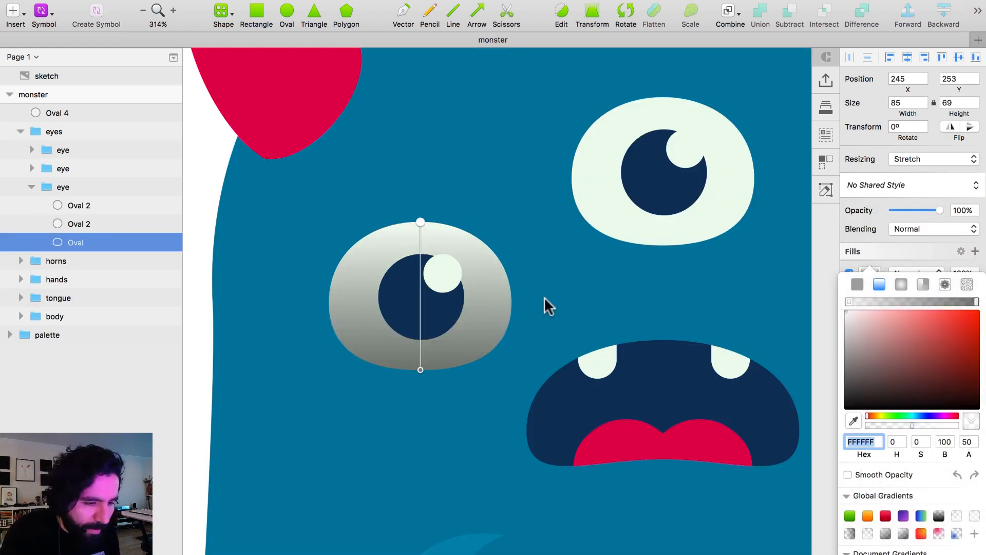
drag(420, 222, 462, 222)
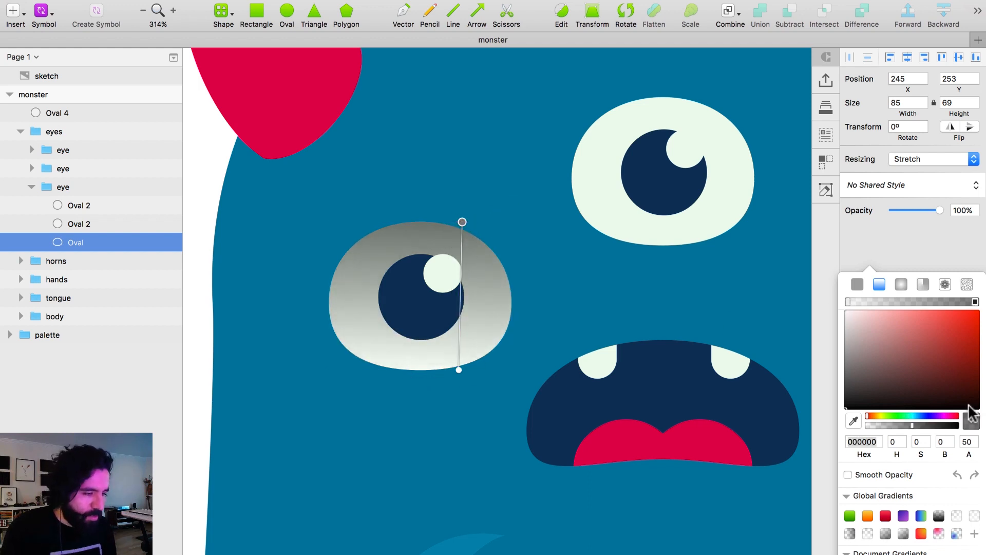
mouse_move(974, 302)
mouse_down()
mouse_move(956, 302)
mouse_move(982, 300)
mouse_up()
Recolour the eye gradient's upper stop with the palette red FF2F51 and set its opacity to 40%.
click(858, 284)
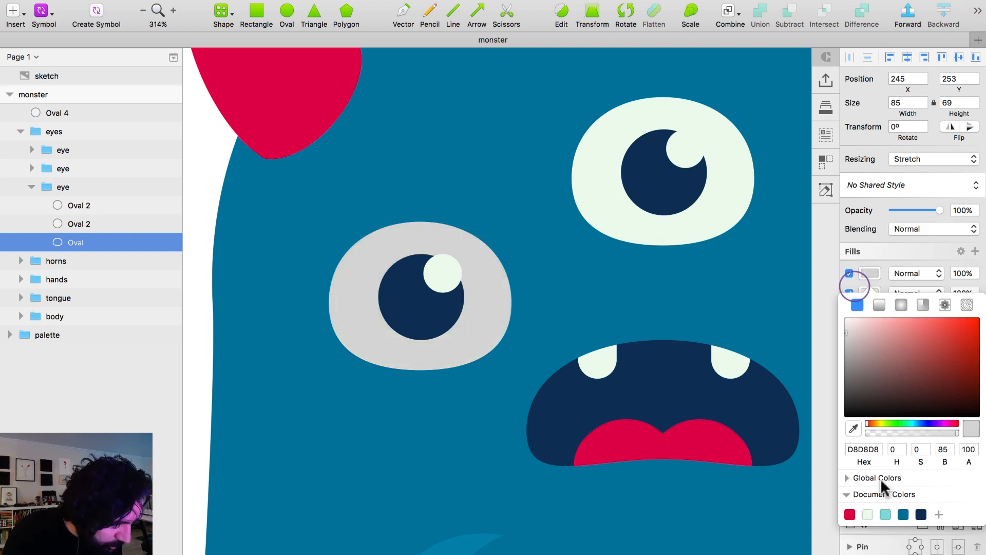
click(850, 515)
click(859, 450)
key(super+c)
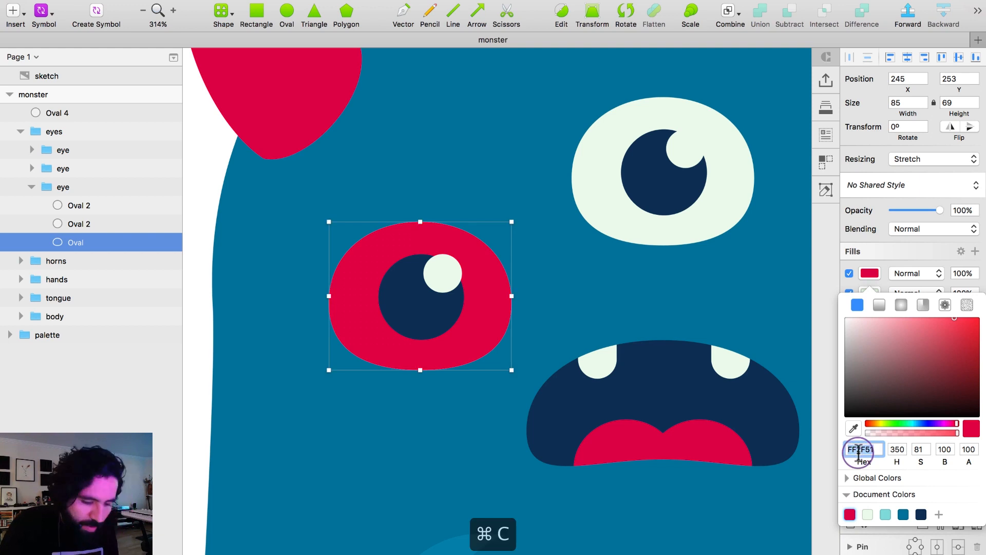
click(879, 305)
click(861, 441)
key(super+v)
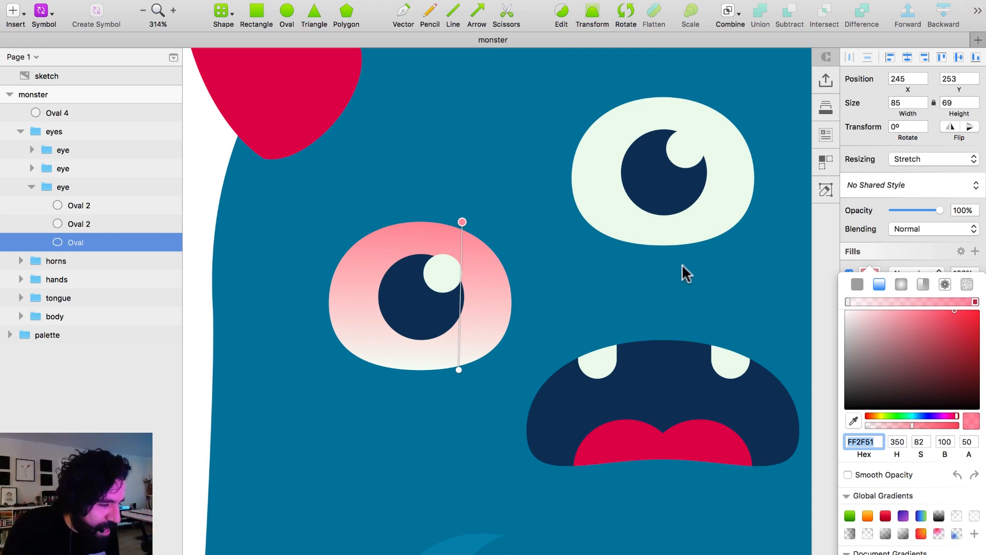
click(967, 441)
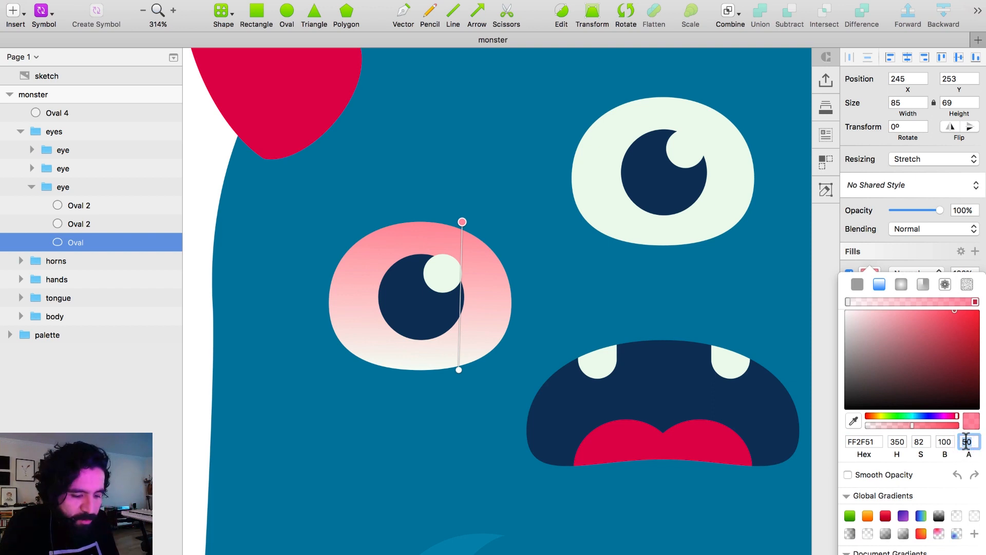
text(40)
key(Return)
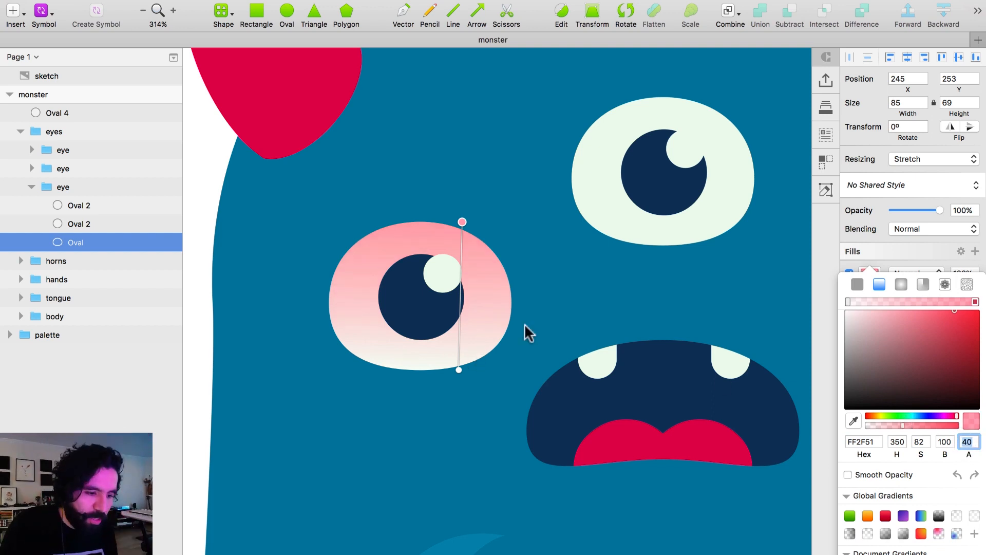
Duplicate the left eye's pupil, shrink the copy to 23 px around its centre and darken its fill to 132B48.
click(442, 272)
click(443, 272)
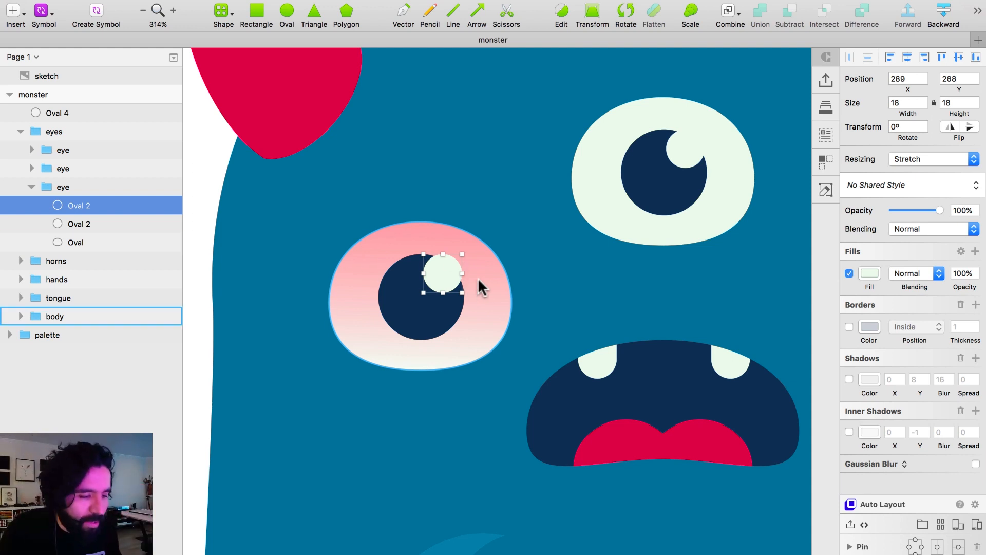
click(871, 273)
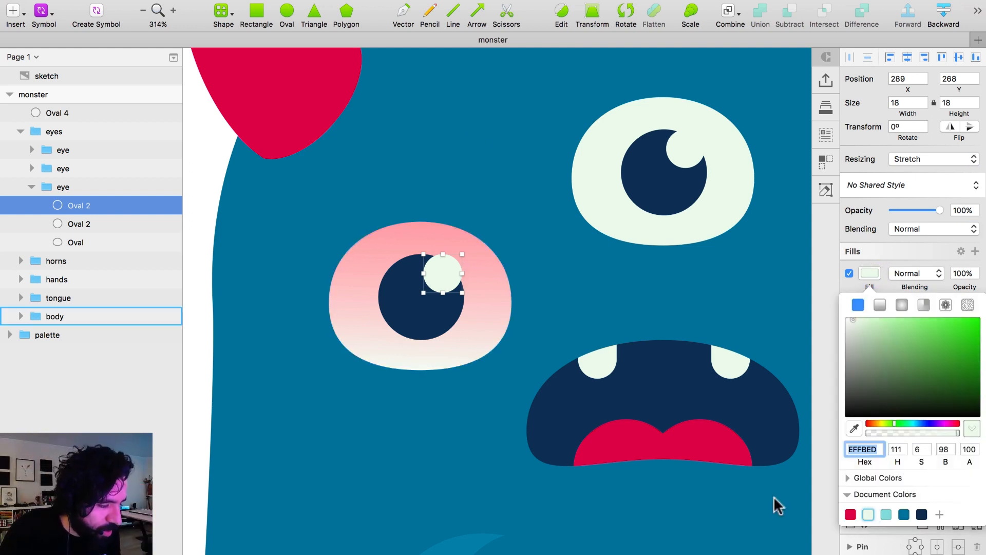
key(super+z)
key(super+d)
drag(464, 254, 448, 273)
drag(945, 381, 945, 388)
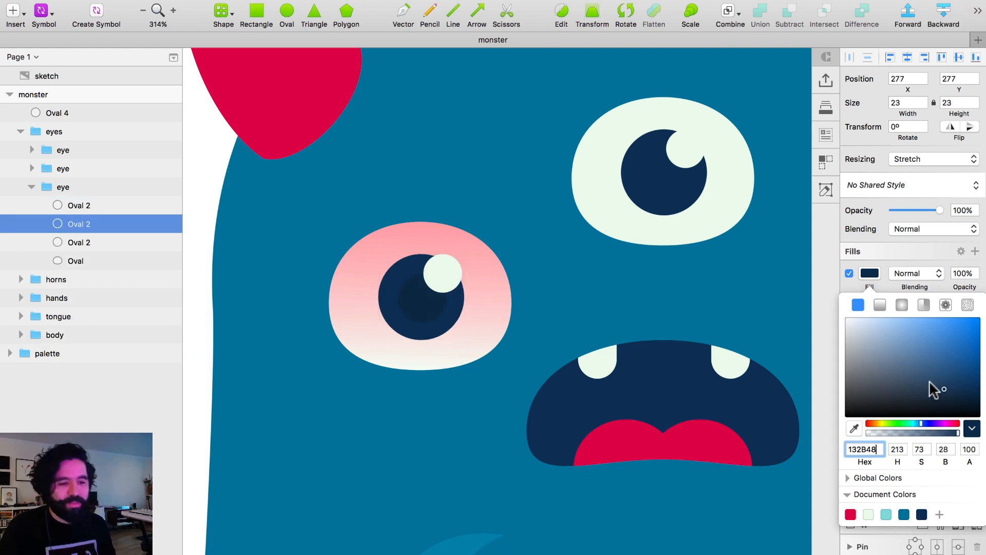
click(584, 294)
Add a shadow to the whole left eye group with a blur of 16 and a Y offset of 8.
key(super+minus)
click(265, 237)
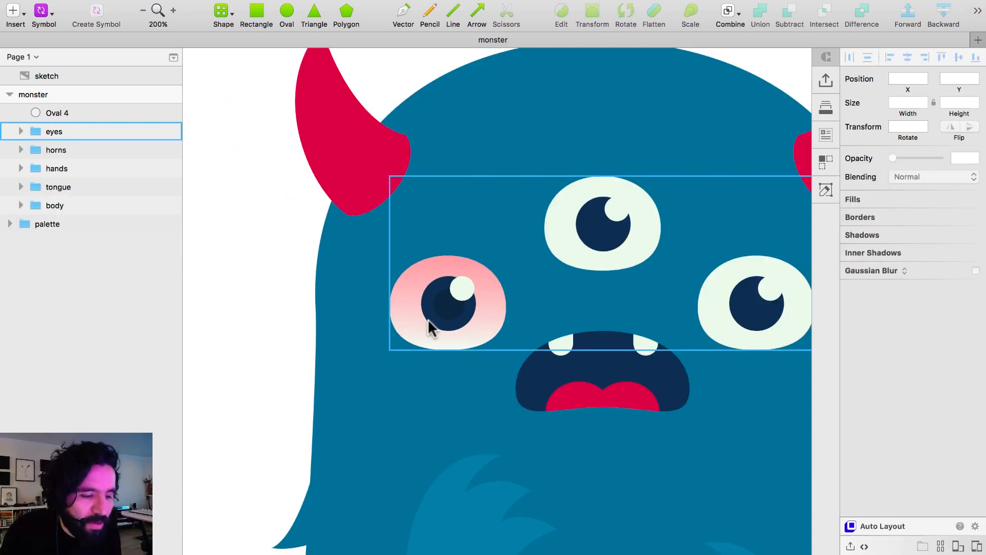
double_click(416, 329)
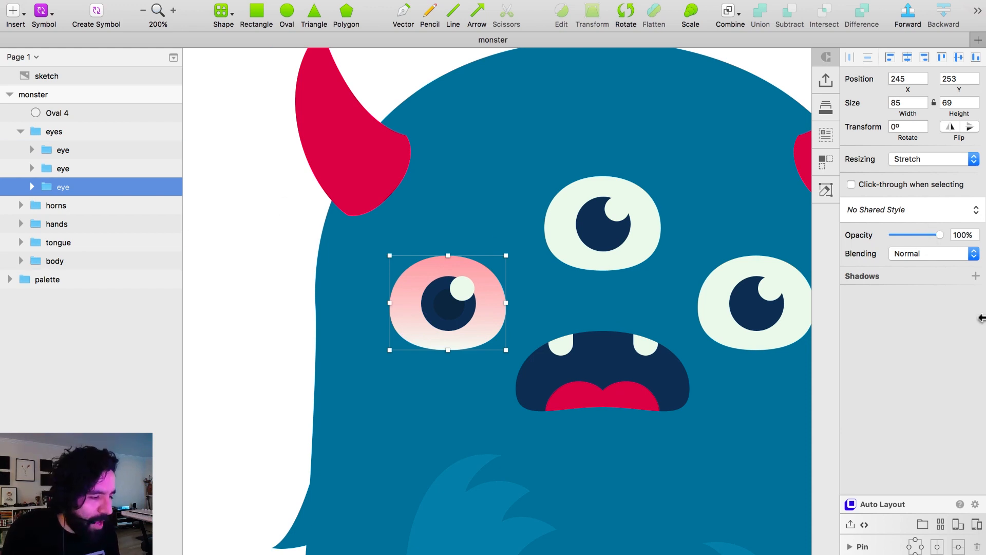
click(975, 276)
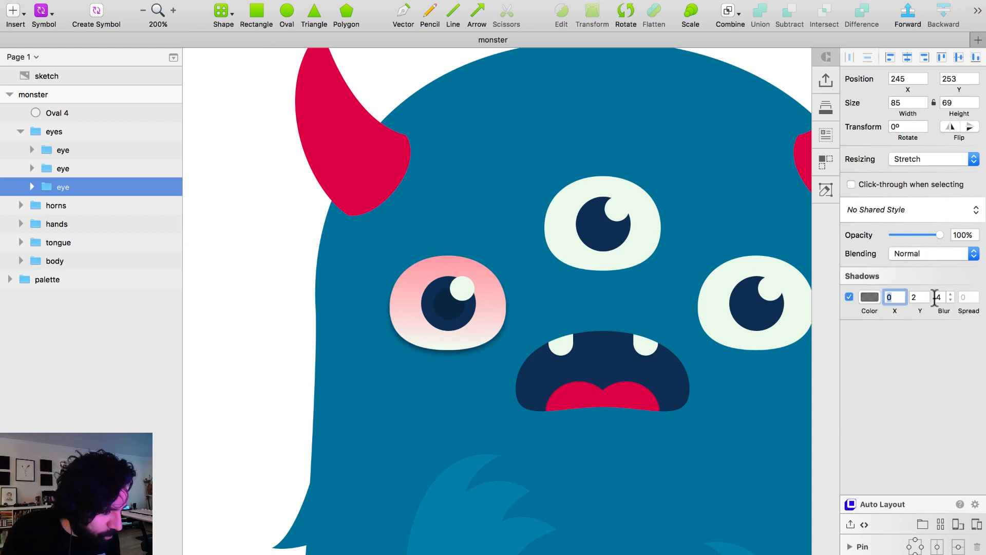
click(941, 297)
text(16)
key(Return)
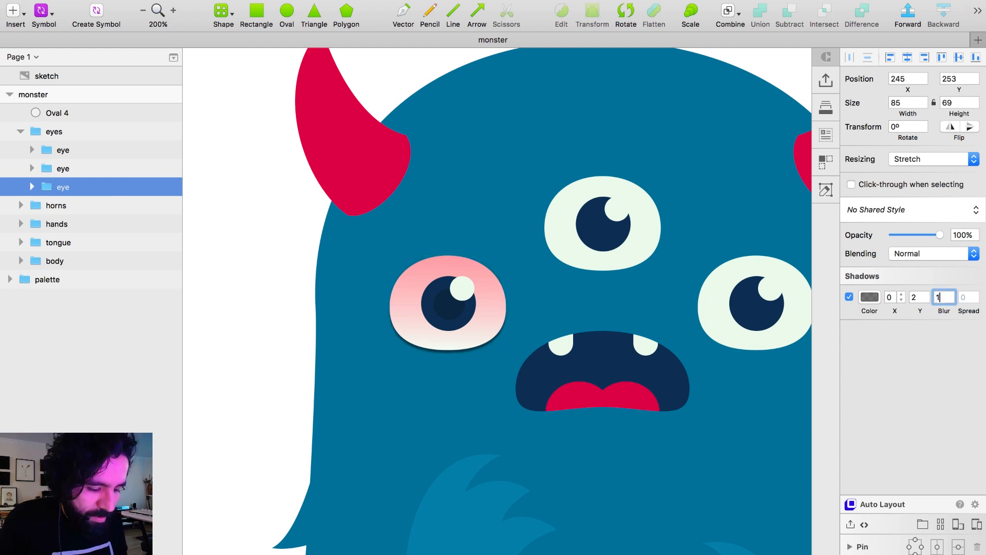
click(917, 297)
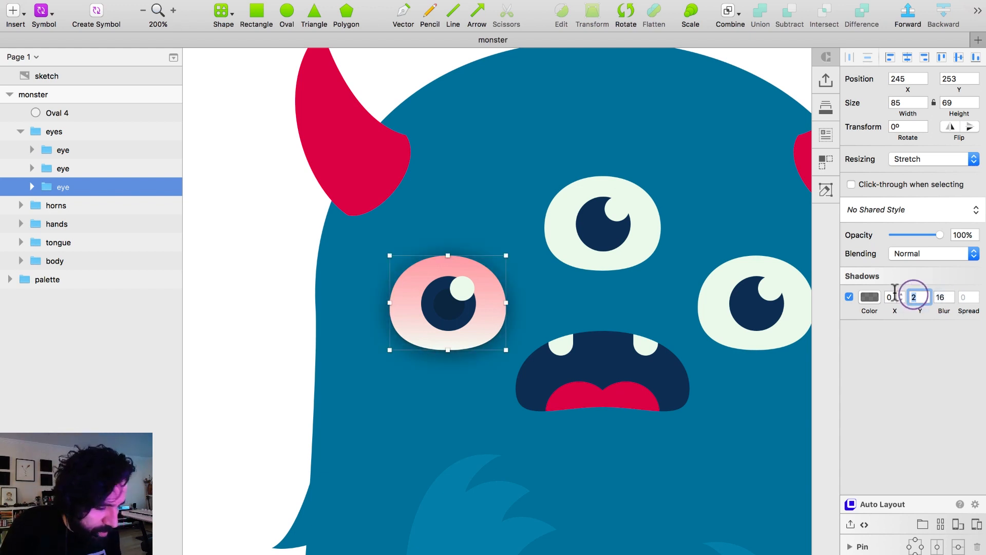
text(8)
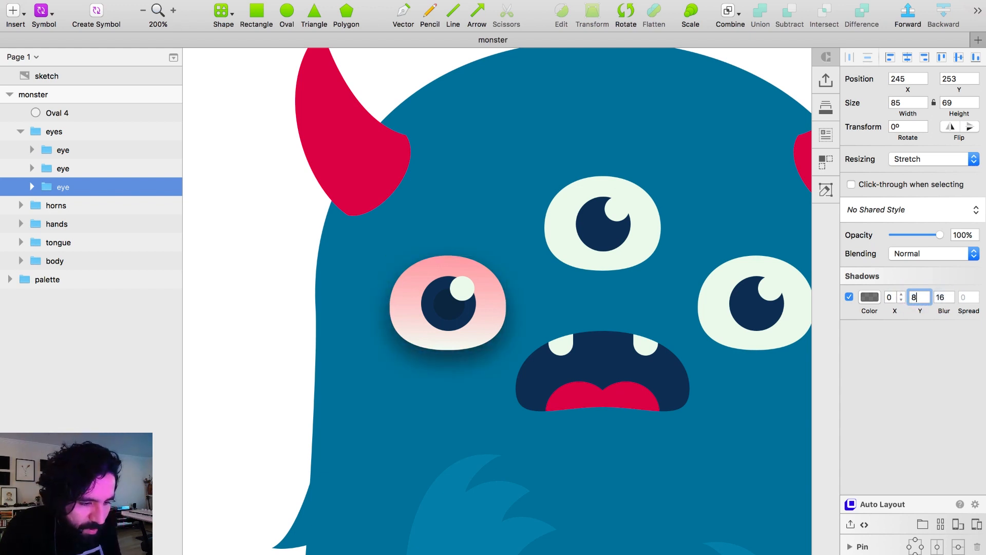
Set the opacity of the left eye's black shadow colour to 10%.
click(870, 297)
click(966, 457)
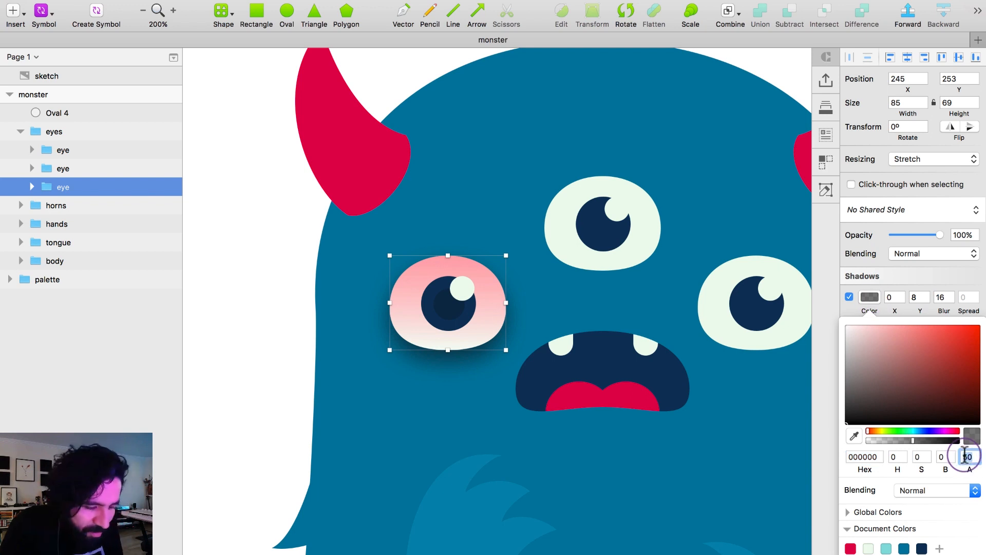
text(10)
key(Return)
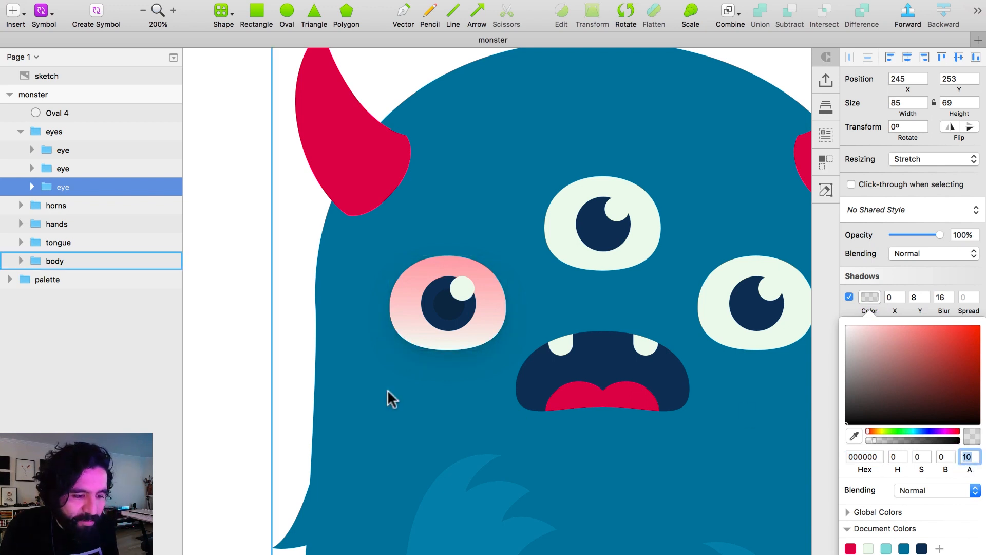
Reduce the blur of the left eye's shadow to 12.
key(super+minus)
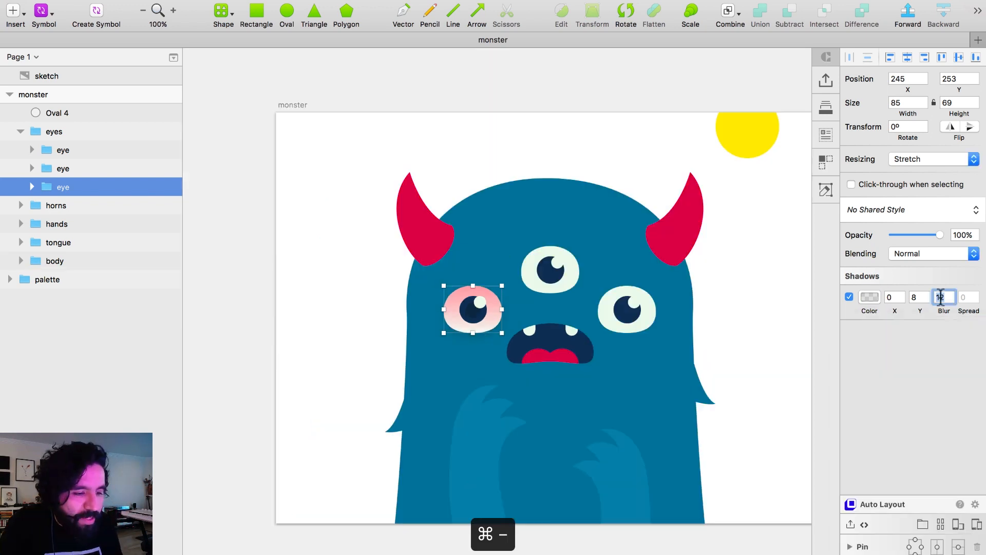
click(307, 337)
key(z)
drag(325, 174, 814, 539)
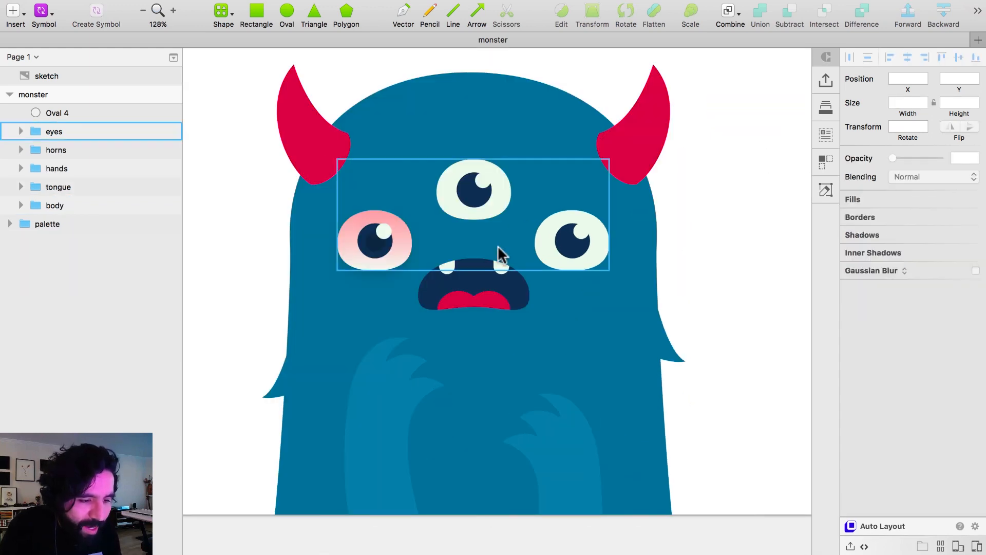
Delete the two flat eyes and replace them with copies of the shaded left eye on the right side and in the upper middle.
double_click(360, 258)
click(468, 195)
shift+click(572, 240)
key(Delete)
click(374, 248)
alt+drag(385, 248, 578, 239)
drag(577, 239, 477, 177)
Centre the whole eyes group horizontally on the artboard, and centre the upper eye horizontally above the other two.
click(385, 243)
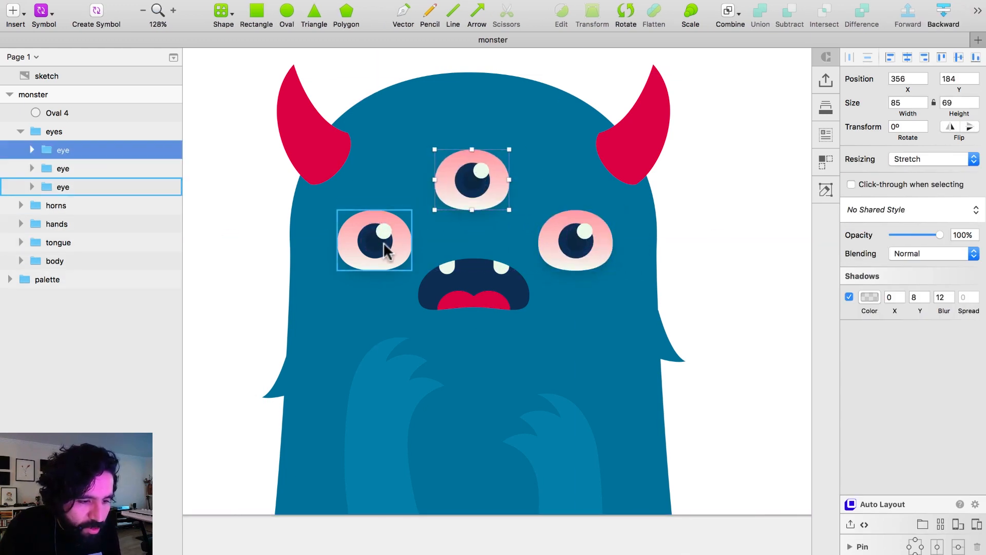
shift+click(592, 242)
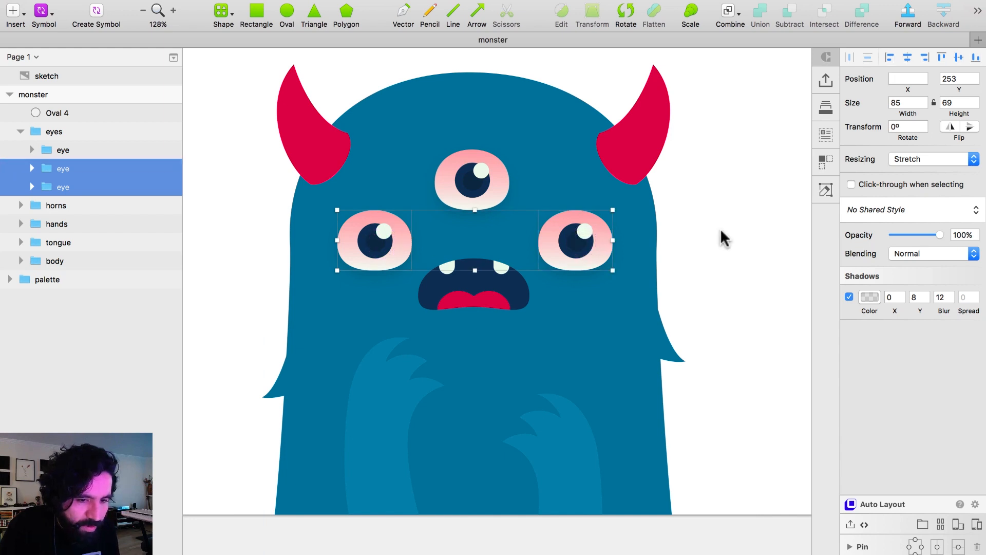
click(63, 136)
click(910, 56)
double_click(484, 183)
click(909, 57)
click(722, 173)
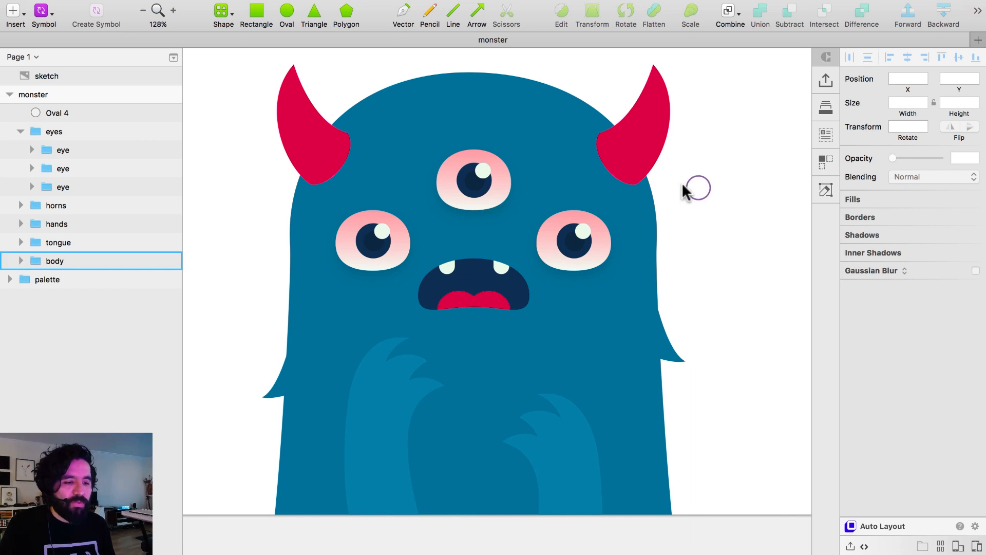
Add a radial gradient fill on top of the red fill of the tongue's left oval.
drag(304, 172, 616, 427)
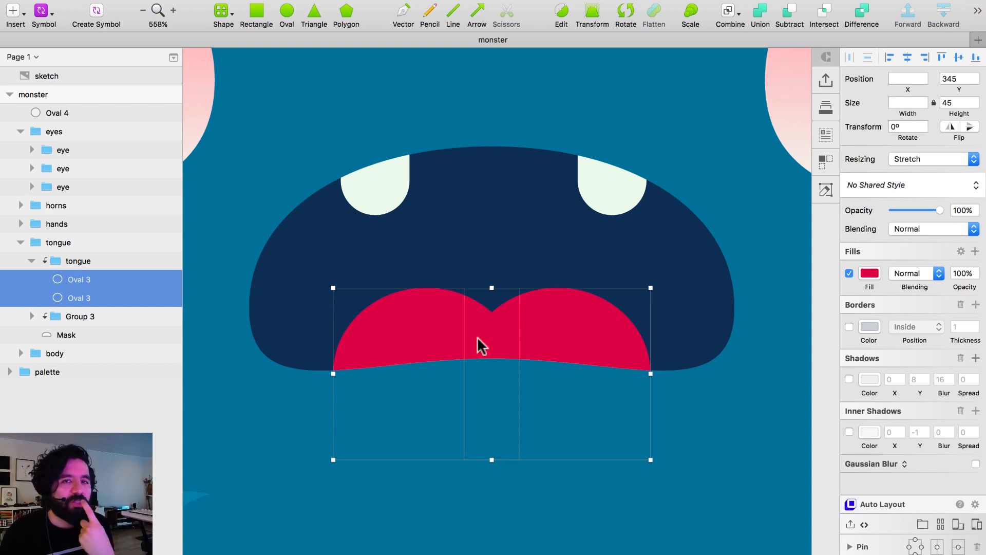
super+click(621, 269)
super+click(473, 307)
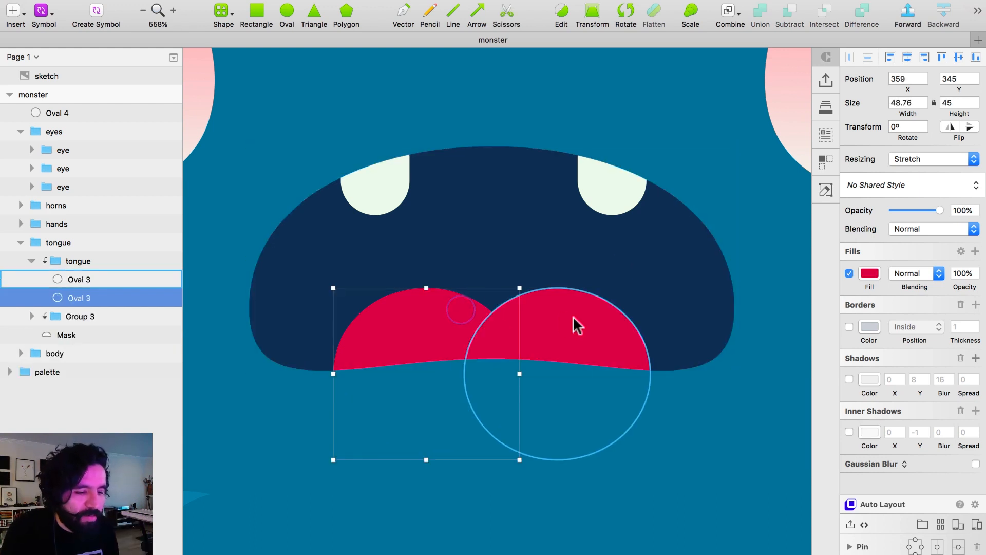
click(975, 251)
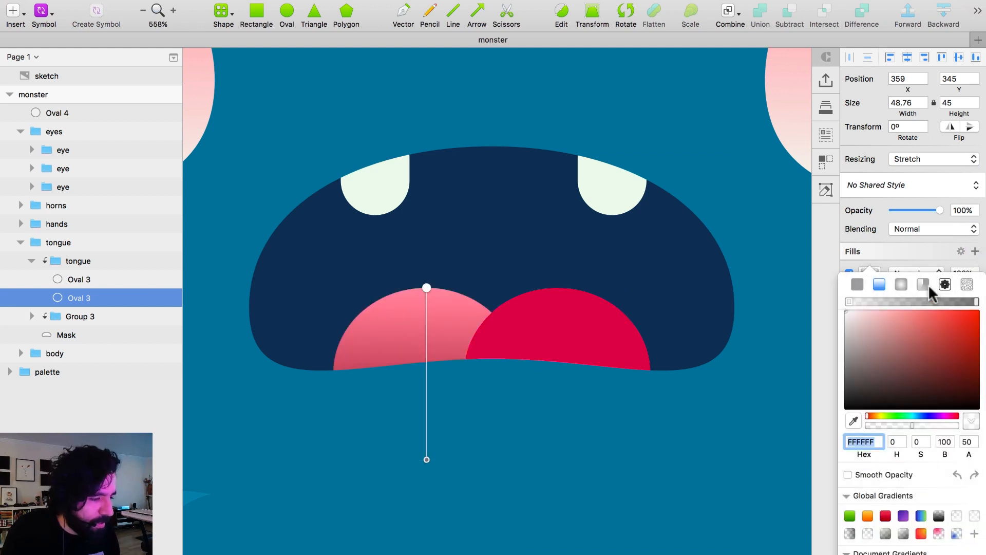
click(901, 288)
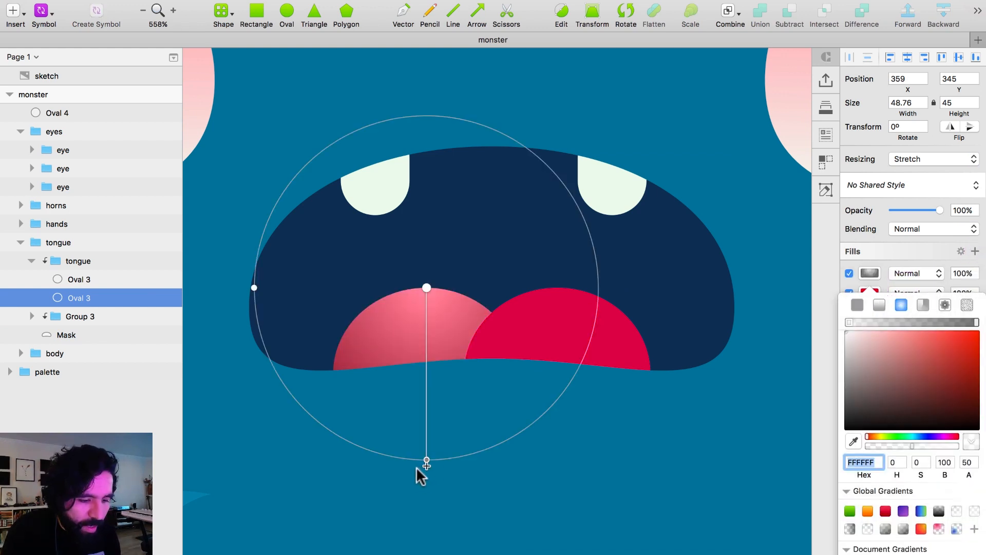
Shrink and tilt the left tongue oval's radial gradient so its light centre sits near the oval's upper right edge.
drag(426, 460, 432, 349)
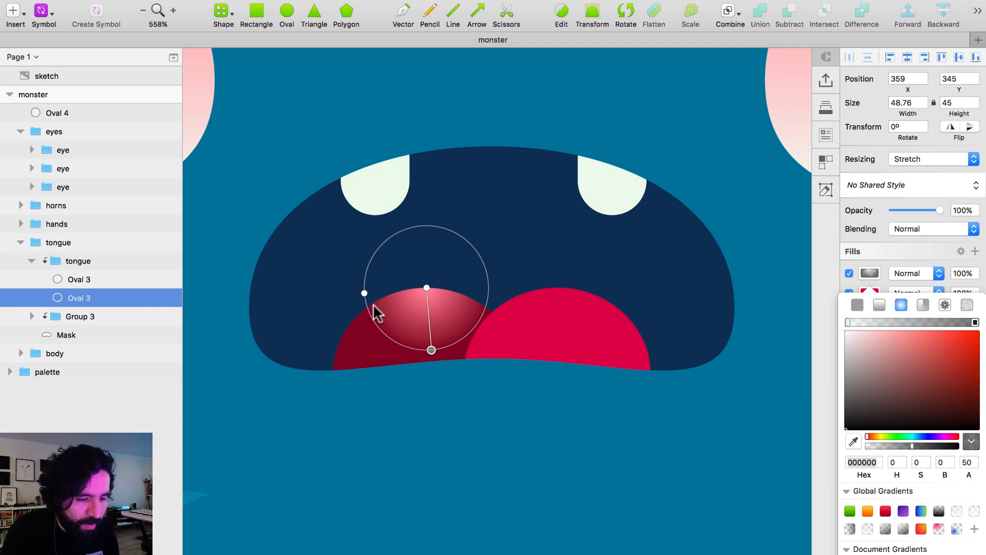
drag(365, 292, 343, 295)
mouse_move(432, 351)
mouse_down()
mouse_move(398, 335)
mouse_move(426, 337)
mouse_up()
drag(426, 286, 459, 292)
drag(459, 339, 445, 337)
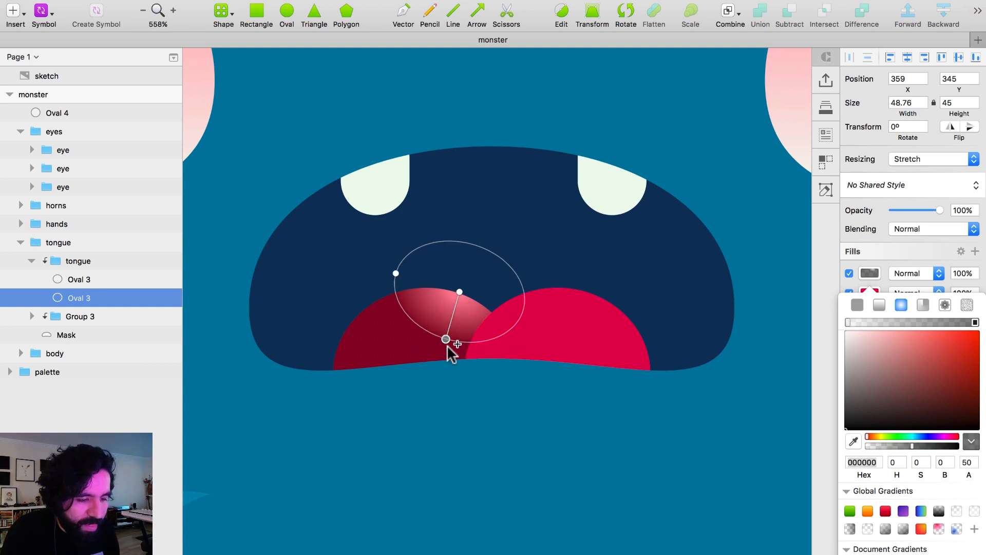
drag(447, 339, 442, 351)
click(870, 282)
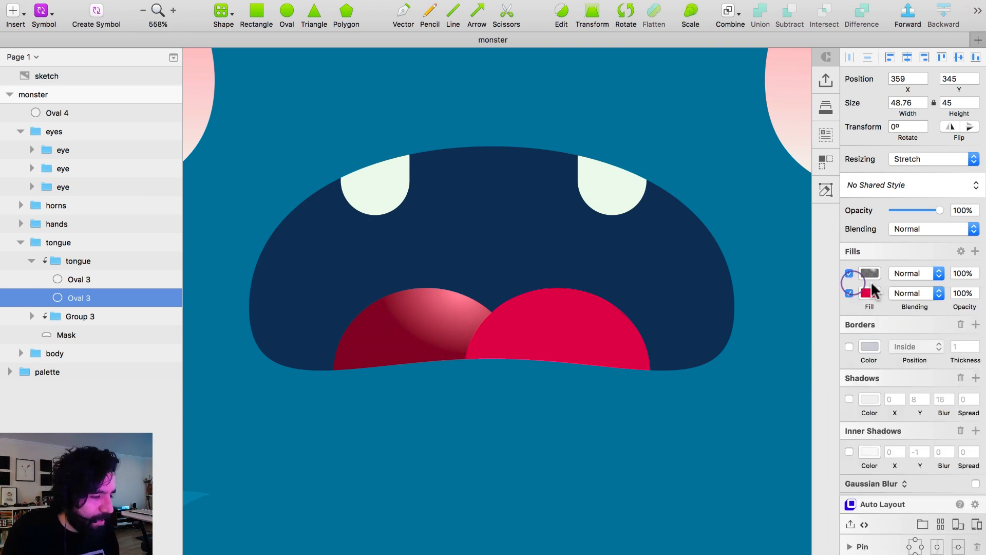
Set the left tongue oval's gradient fill to Screen blending with 50% opacity.
click(917, 276)
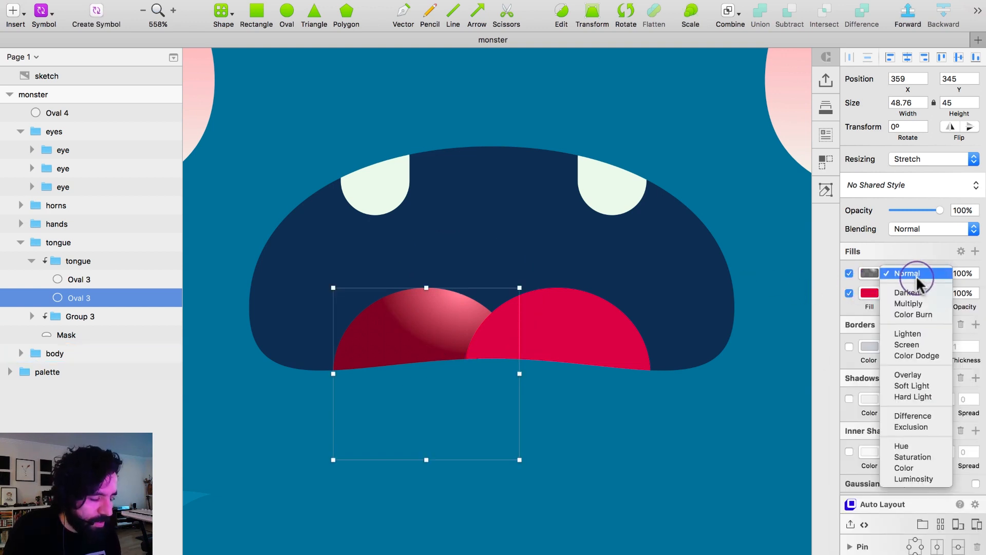
click(928, 344)
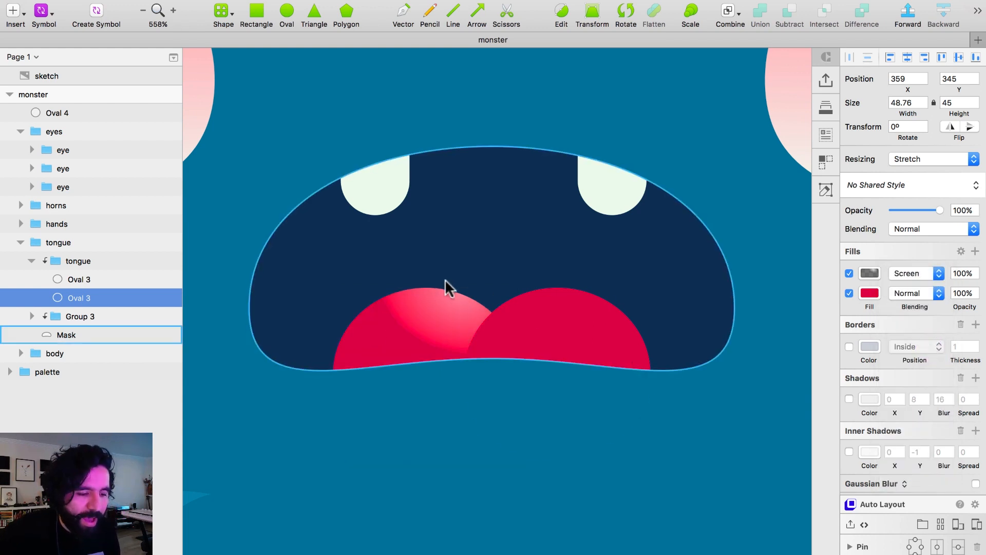
click(960, 273)
text(50)
key(Return)
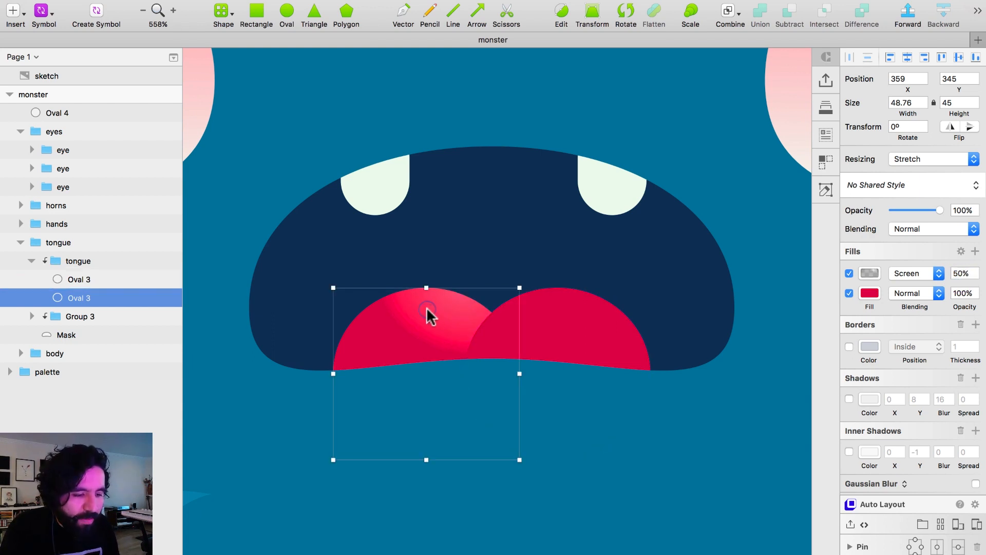
Copy the left tongue oval's style and paste it onto the right oval.
right_click(427, 310)
click(466, 374)
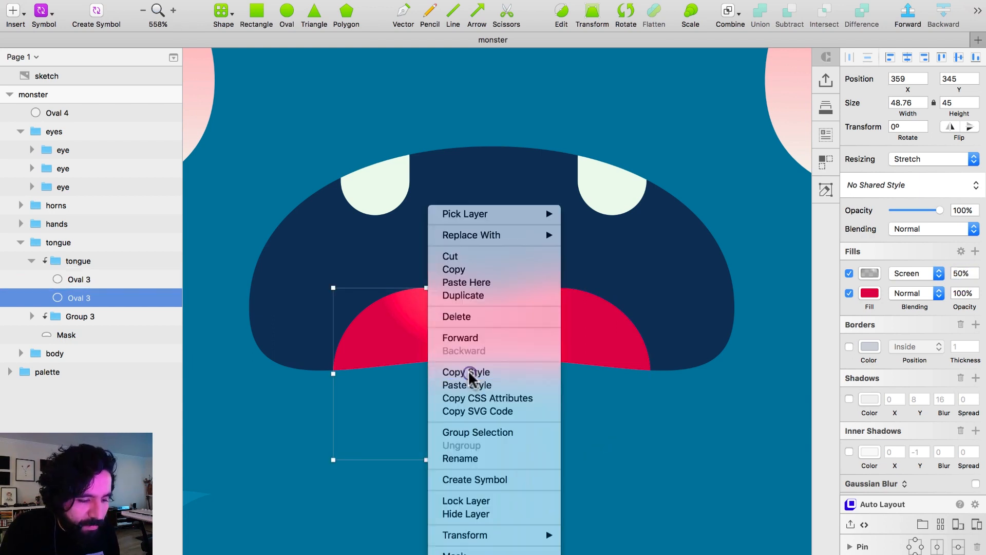
click(583, 311)
right_click(580, 314)
click(638, 385)
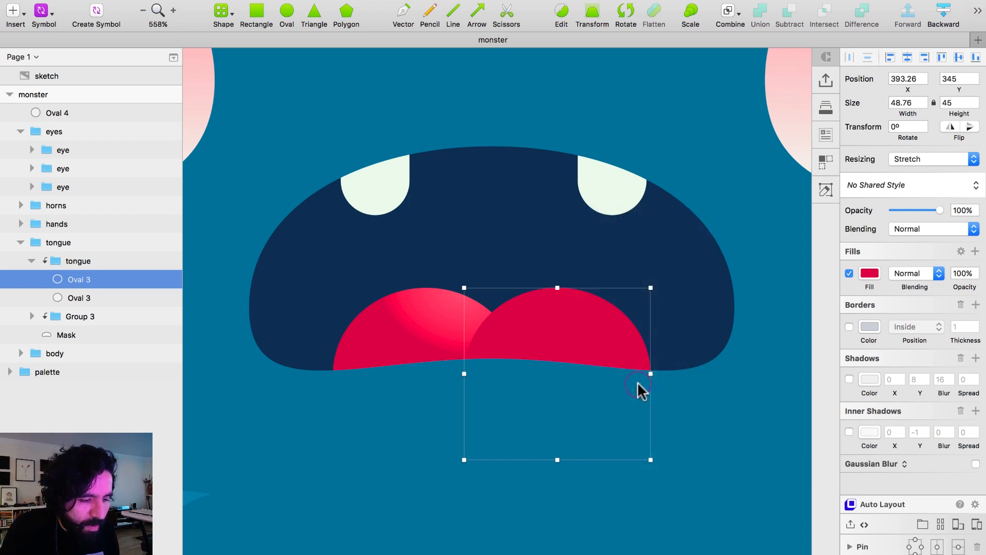
Bring the tongue's left oval in front of the right one.
click(396, 324)
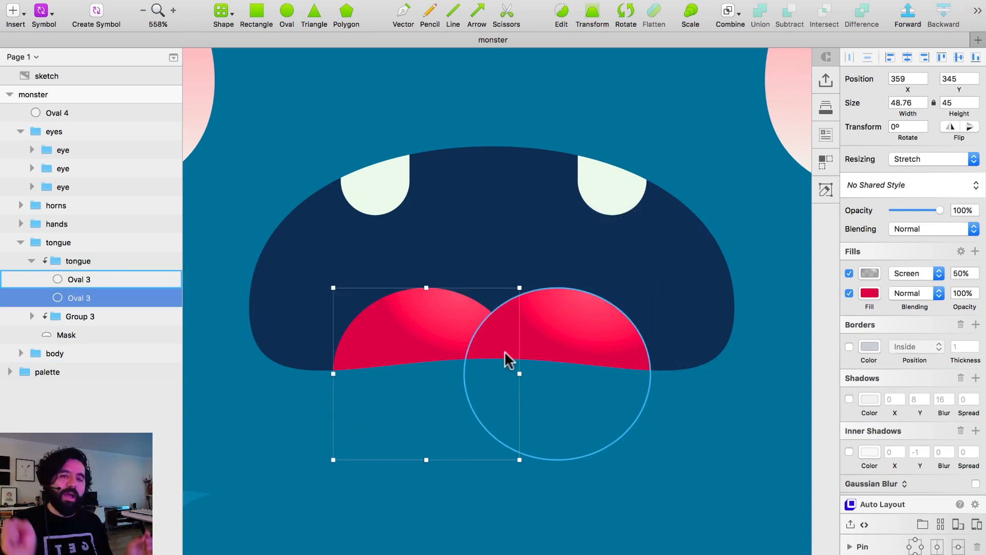
click(770, 230)
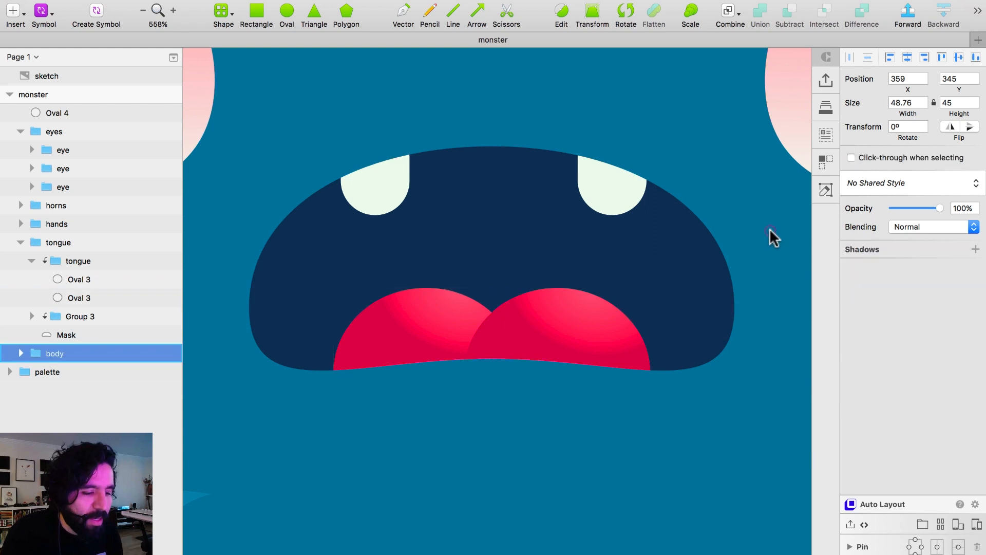
click(447, 325)
key(alt+super+Up)
key(super+minus)
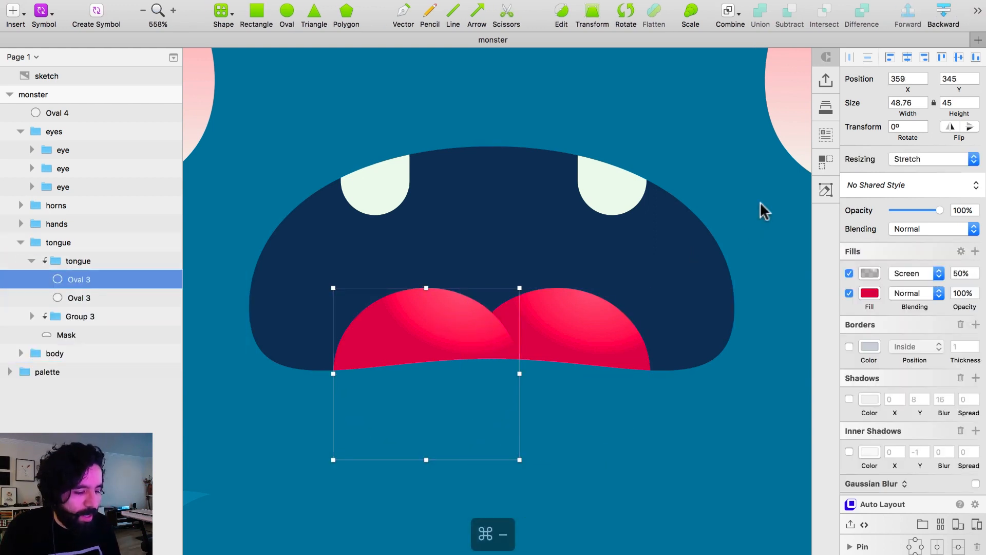
click(686, 317)
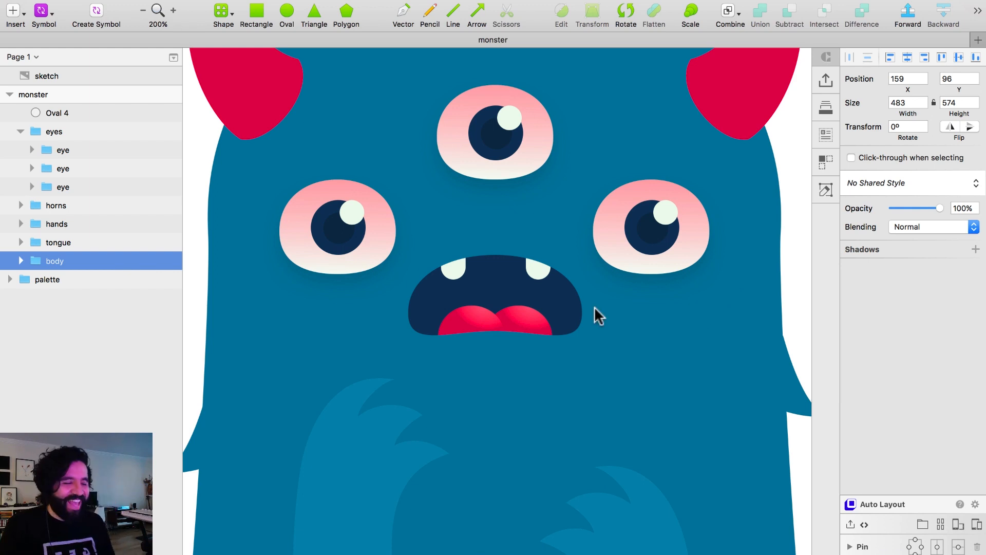
Add a linear gradient fill on top of the dark blue fill of the mouth's mask shape.
scroll(567, 308, up, 2)
super+click(438, 302)
key(z)
drag(256, 221, 544, 434)
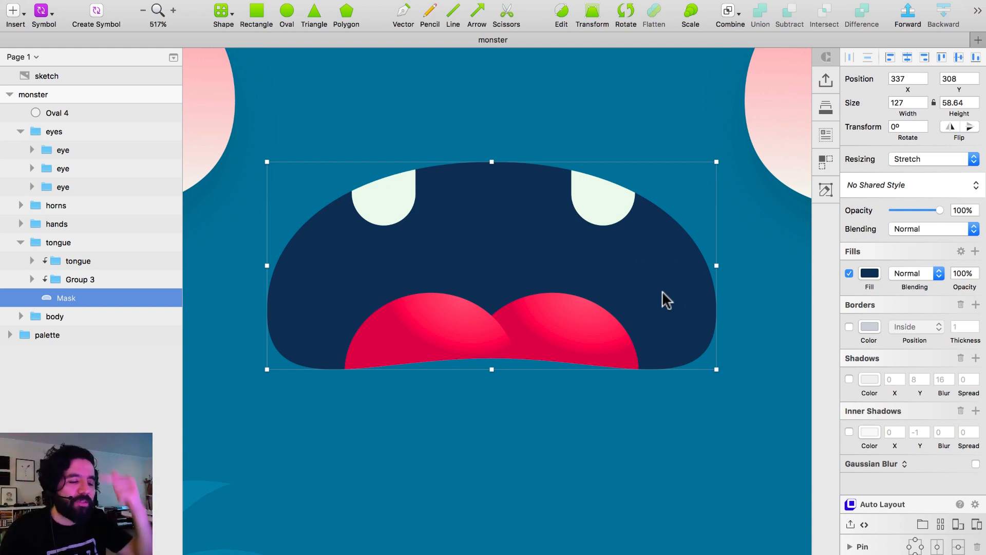
click(976, 251)
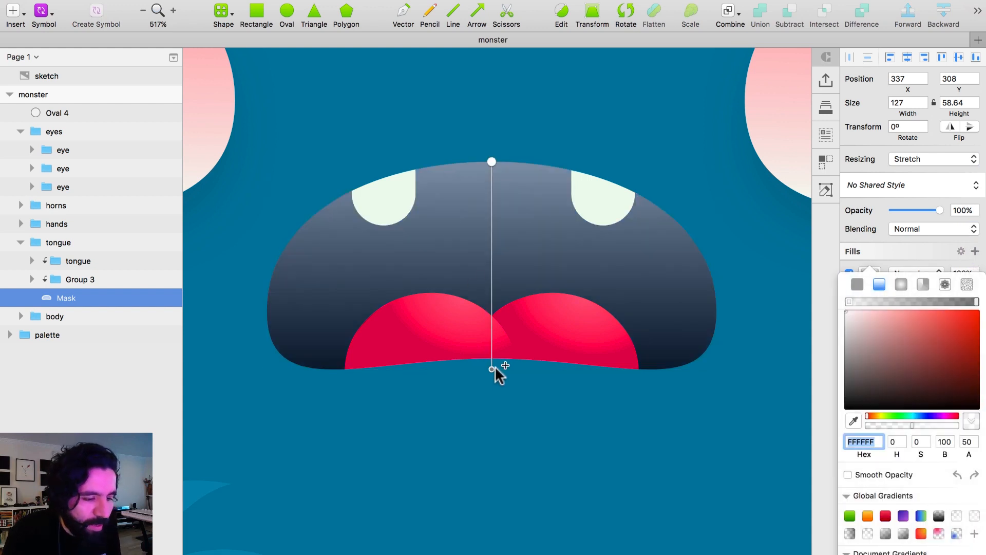
Reverse the mouth's linear gradient so its dark end is at the upper edge and its light end at the lower edge.
click(492, 369)
drag(507, 273, 514, 371)
click(492, 163)
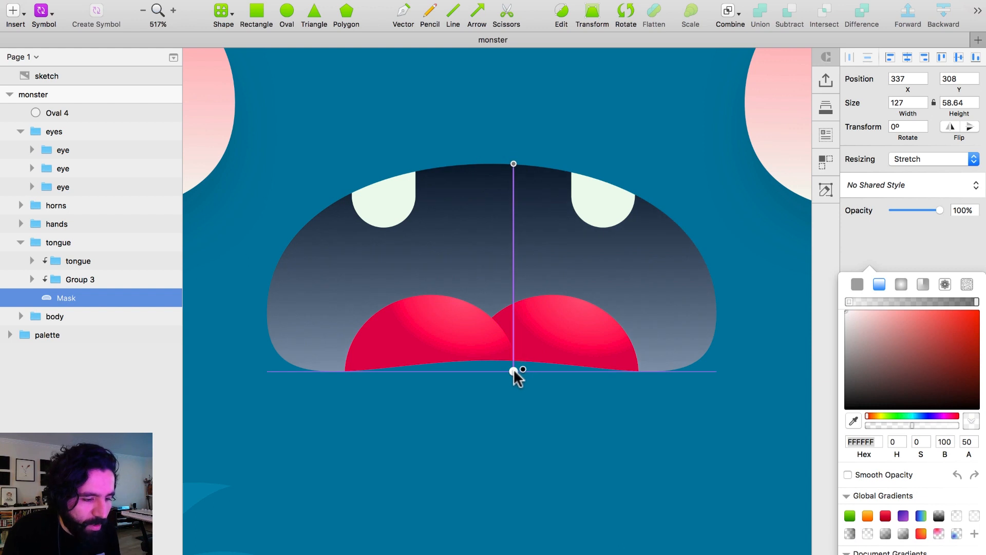
click(975, 302)
click(930, 217)
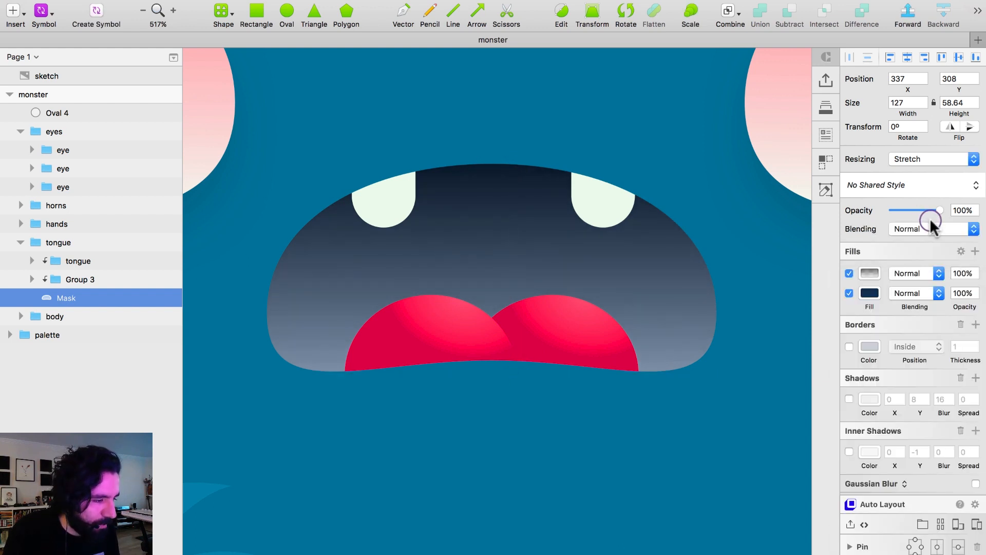
Set the mouth's gradient fill to Multiply blending with 50% opacity.
click(917, 274)
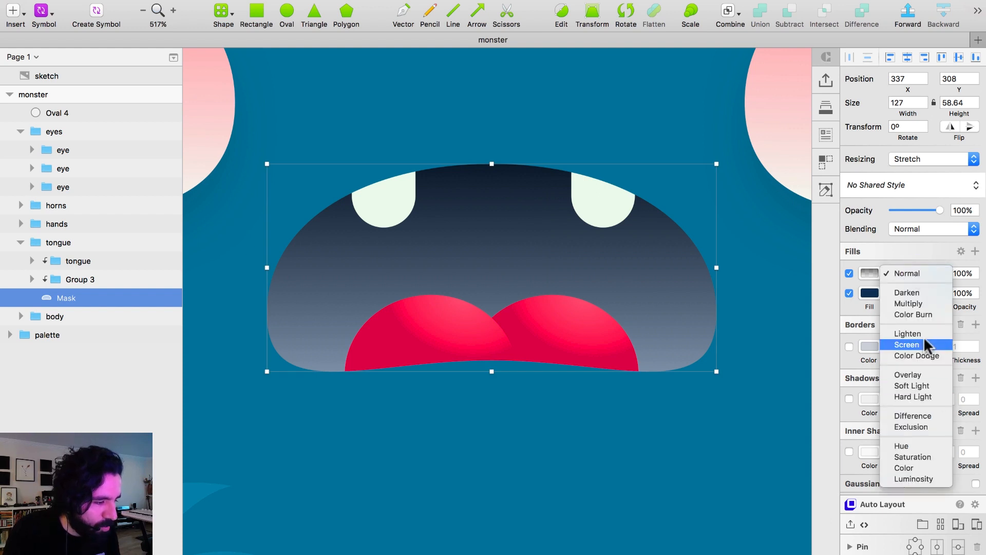
click(920, 300)
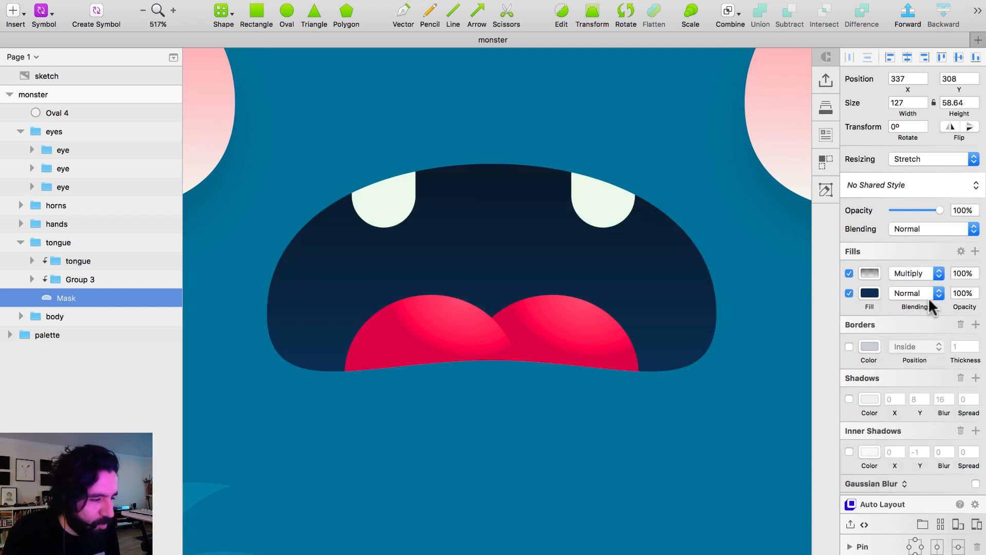
click(958, 274)
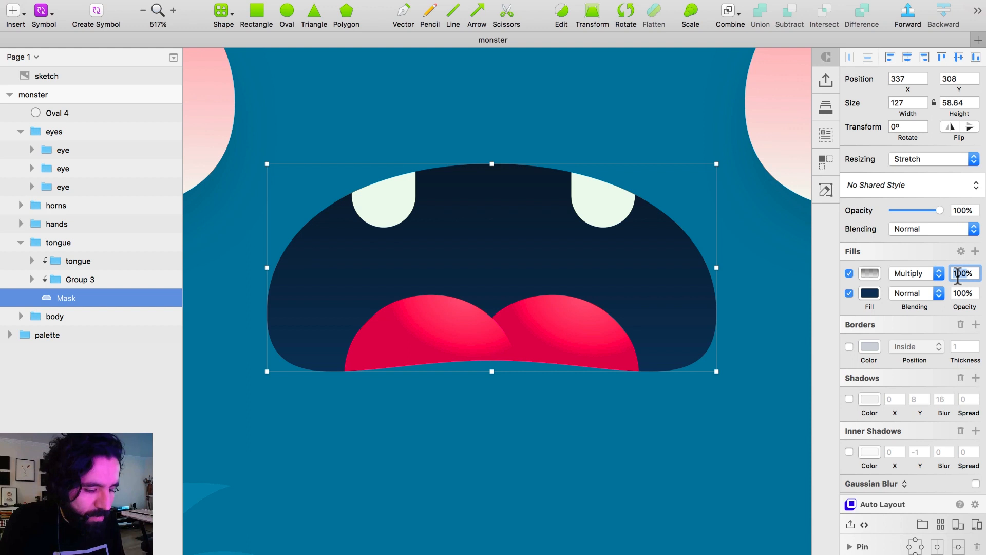
text(5)
key(Return)
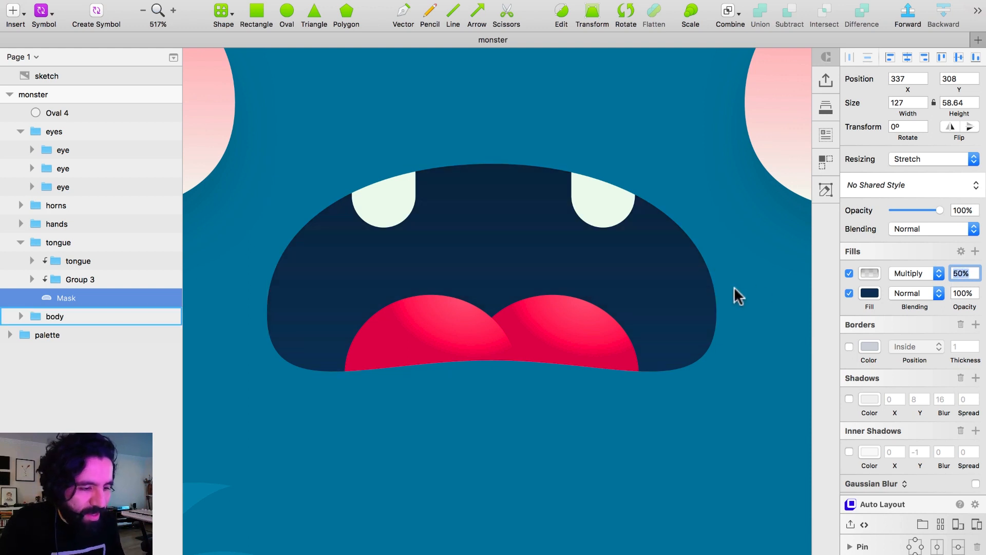
key(Escape)
key(super+0)
click(703, 264)
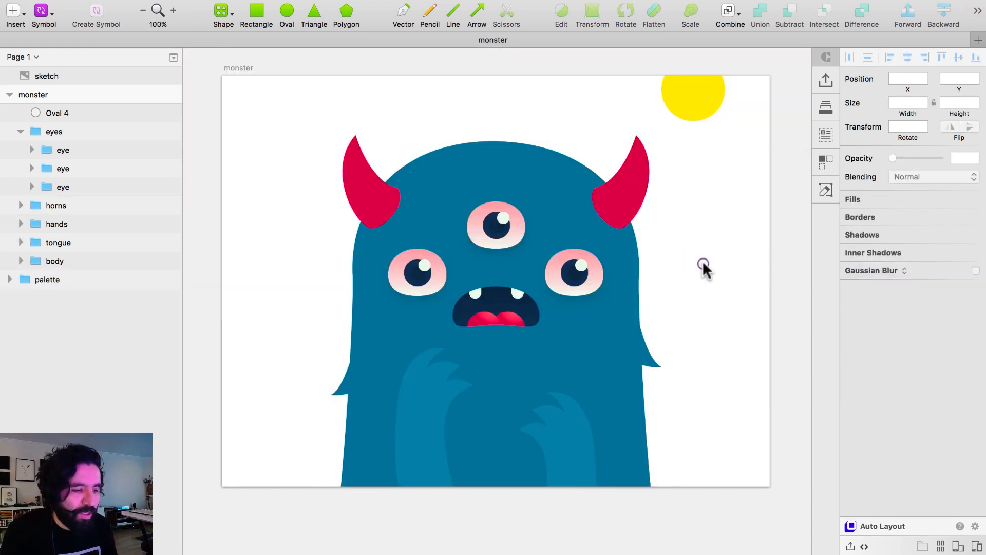
Add a radial gradient fill on top of the monster body's blue fill.
click(482, 154)
drag(278, 121, 731, 503)
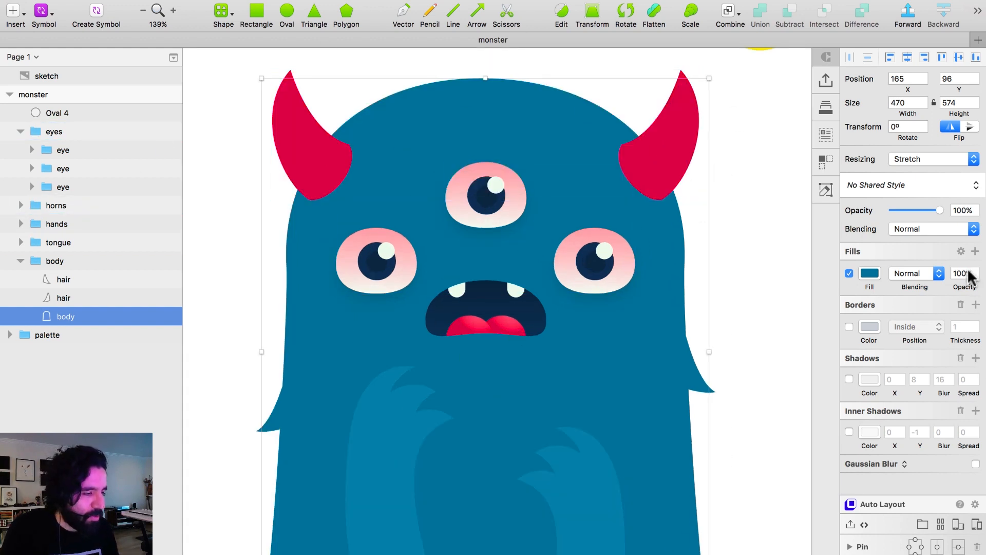
click(976, 251)
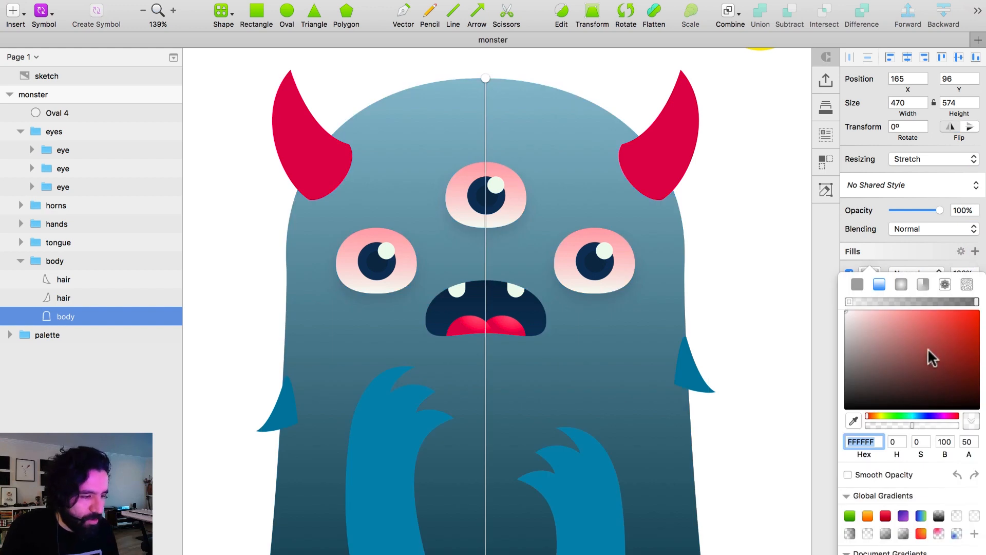
click(900, 282)
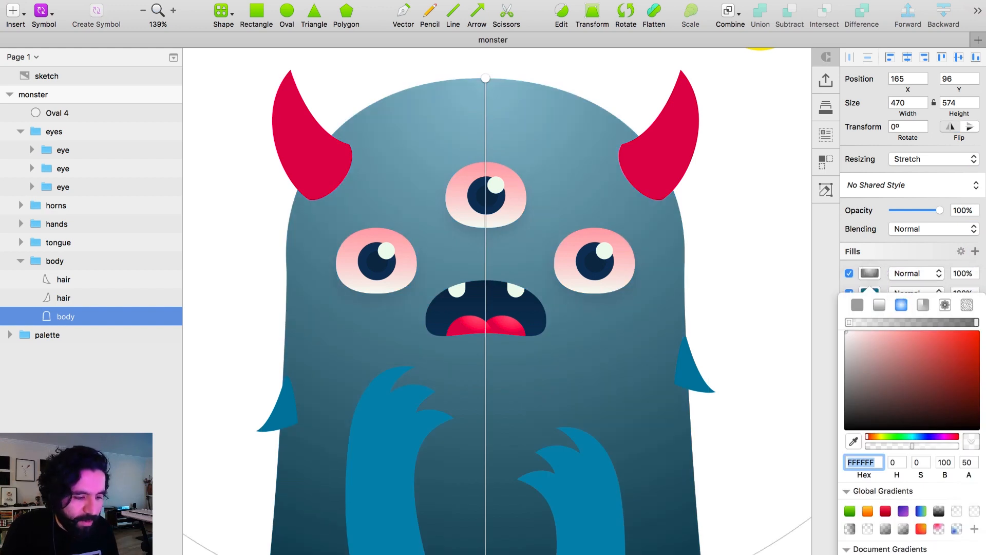
Place the radial gradient's light centre near the right horn and its dark end at the body's lower-left side.
key(super+minus)
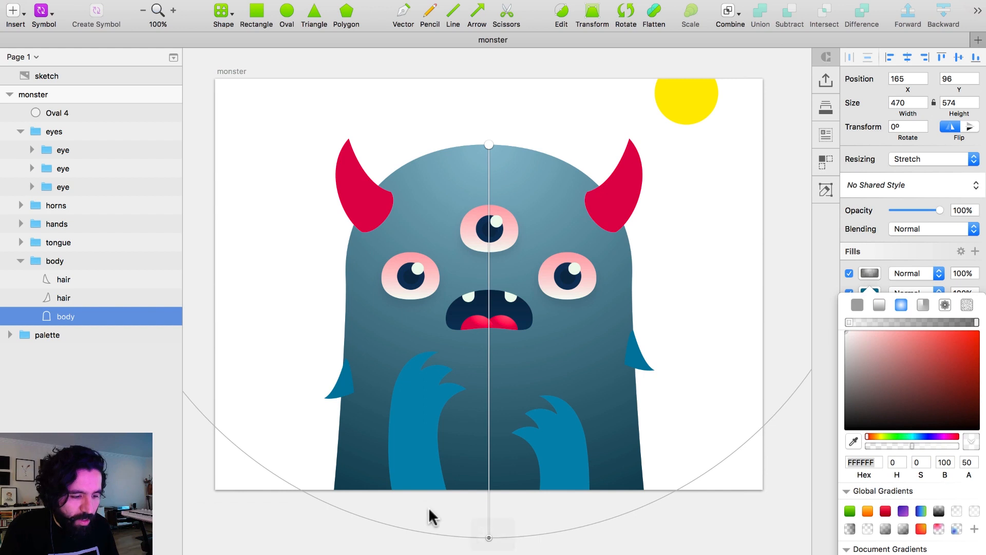
drag(489, 537, 489, 378)
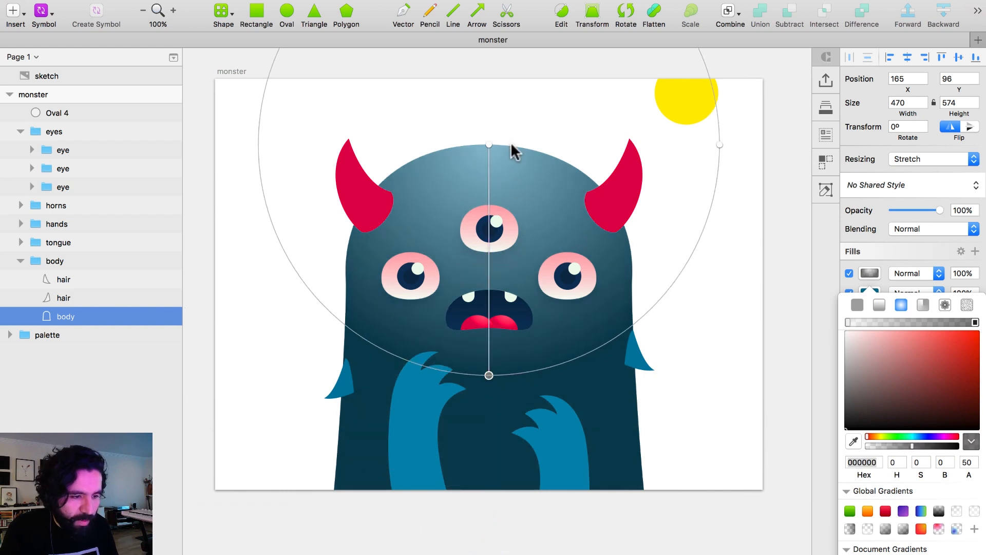
drag(489, 145, 564, 160)
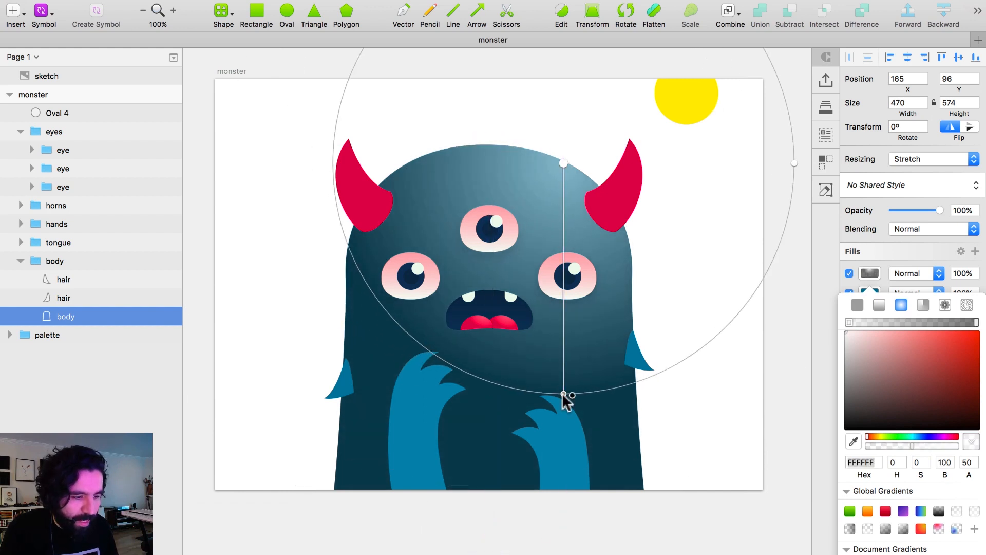
drag(563, 395, 376, 418)
Try Screen blending on the body's gradient fill and extend its dark end to the body's lower-left corner at the artboard edge.
click(913, 273)
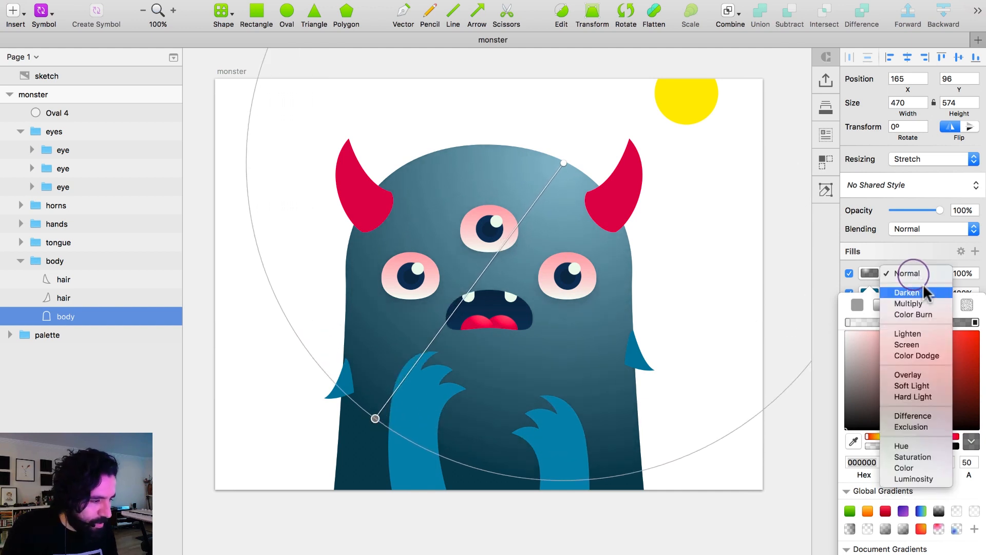
click(924, 342)
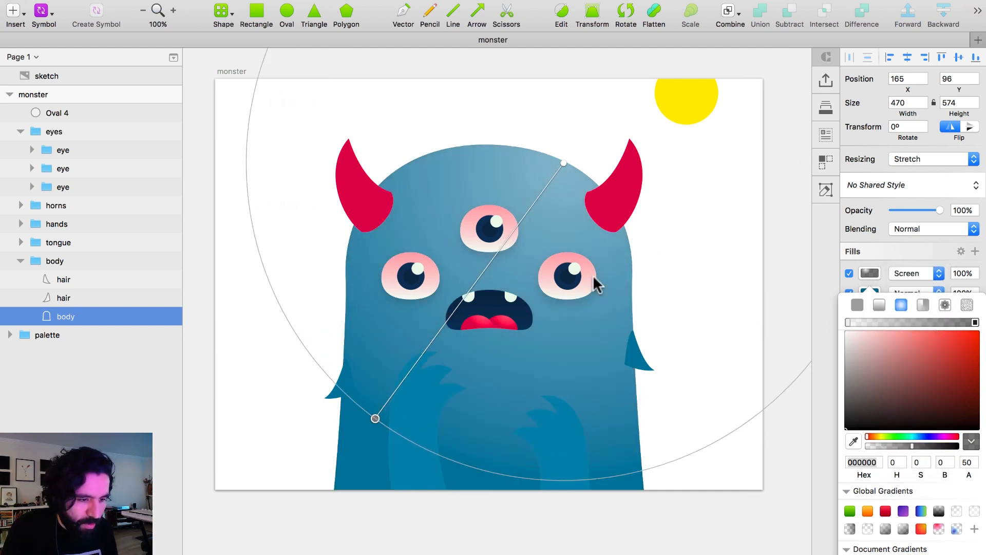
drag(375, 418, 340, 491)
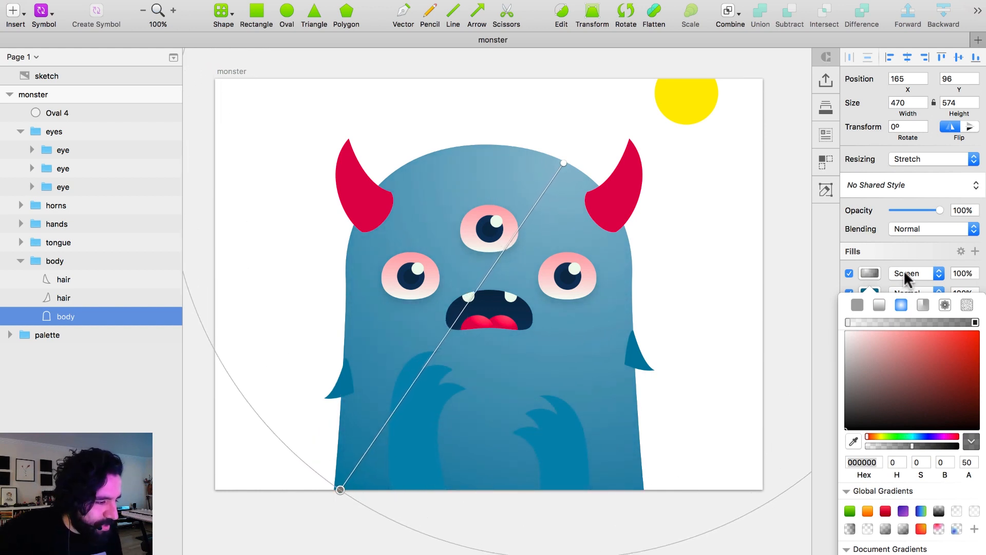
Set the body's gradient fill to Multiply blending with 50% opacity.
click(921, 274)
click(921, 232)
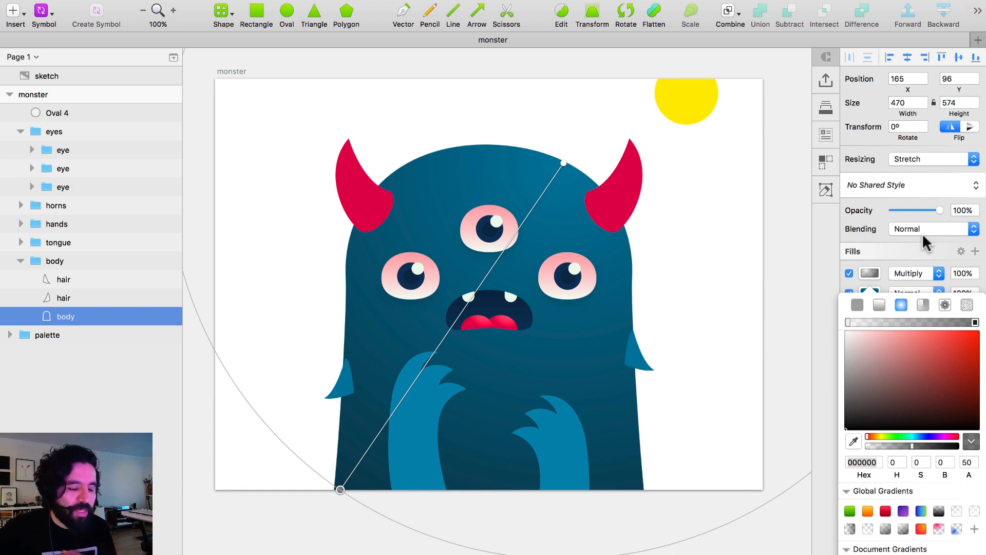
click(963, 274)
text(50)
key(Return)
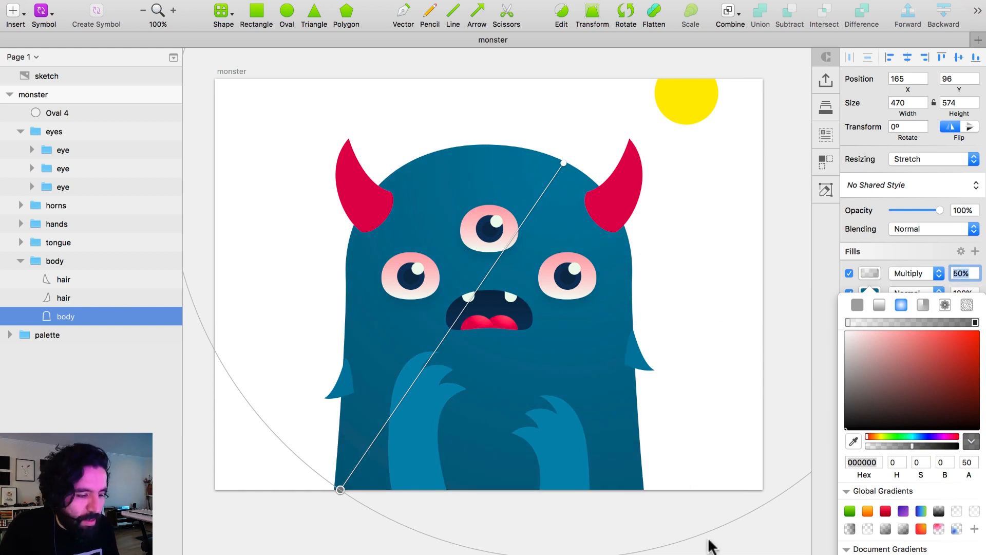
click(740, 530)
click(256, 514)
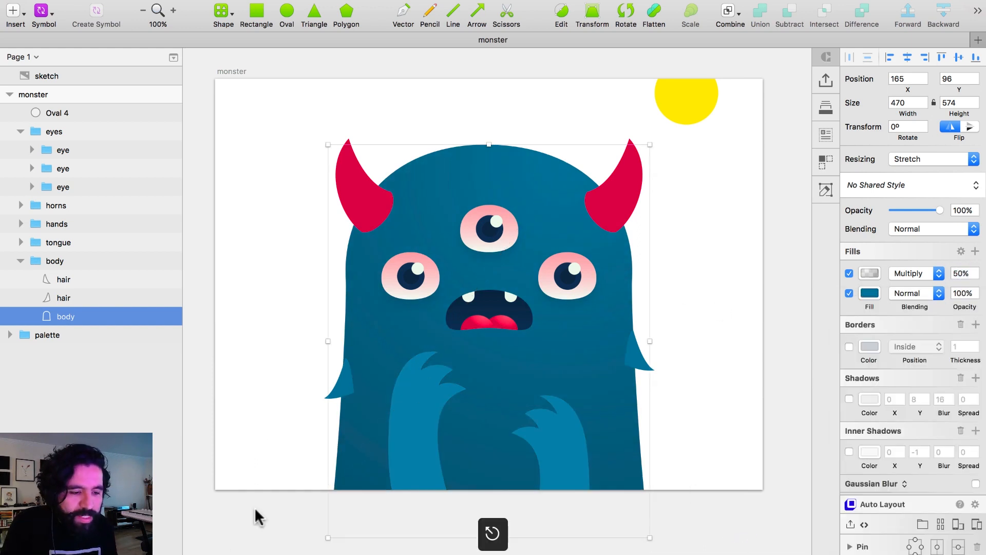
click(255, 515)
Copy the body's style and paste it onto both hair tufts at the body's sides.
click(345, 382)
shift+click(633, 359)
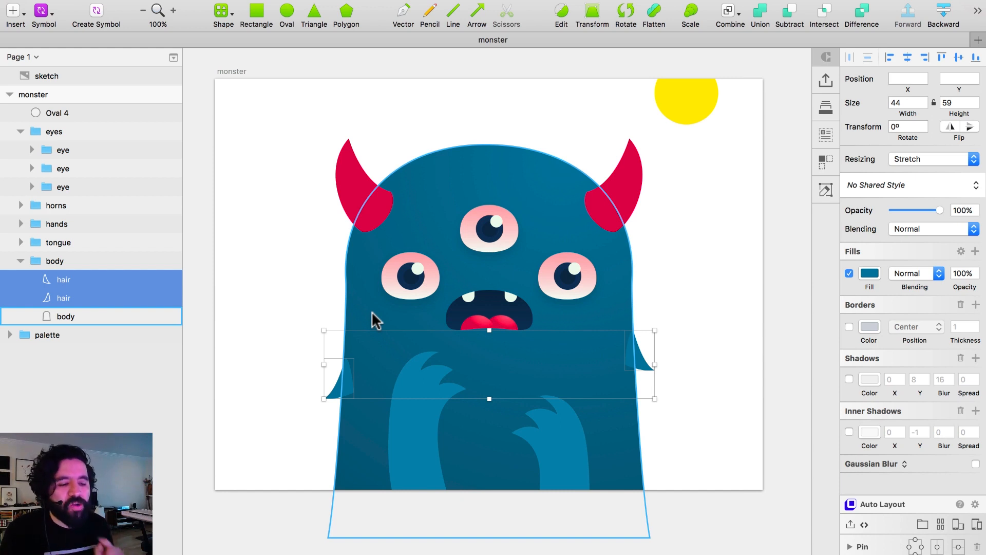
click(360, 300)
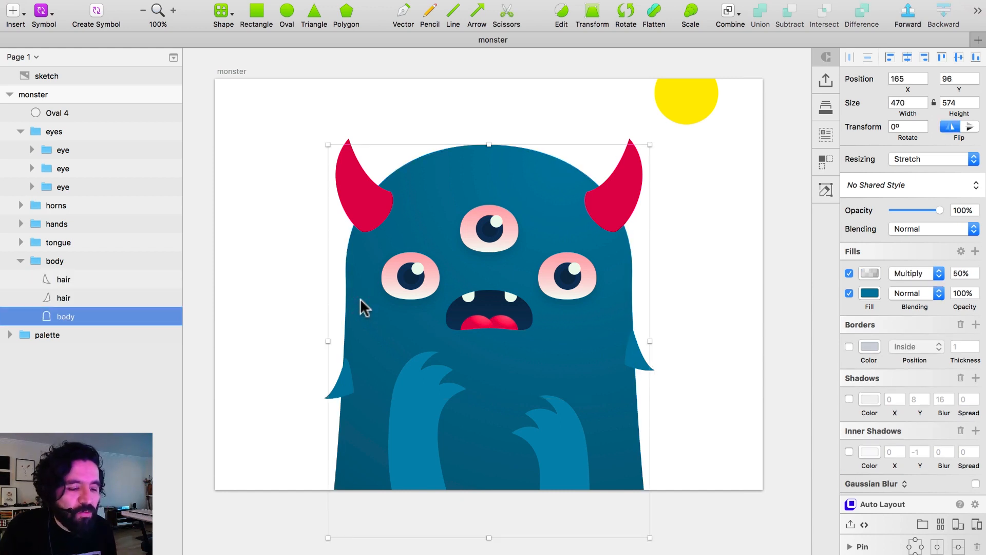
right_click(361, 299)
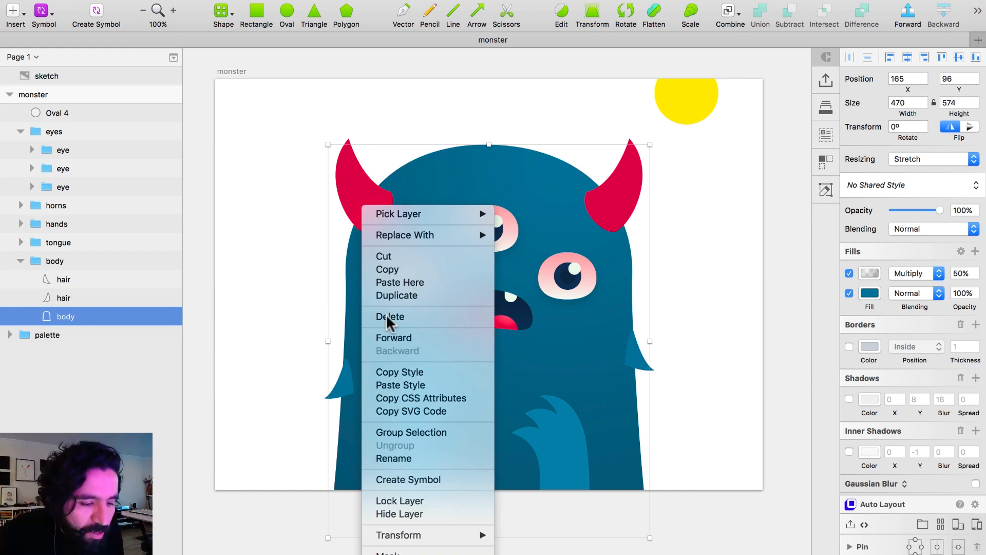
click(430, 376)
click(342, 385)
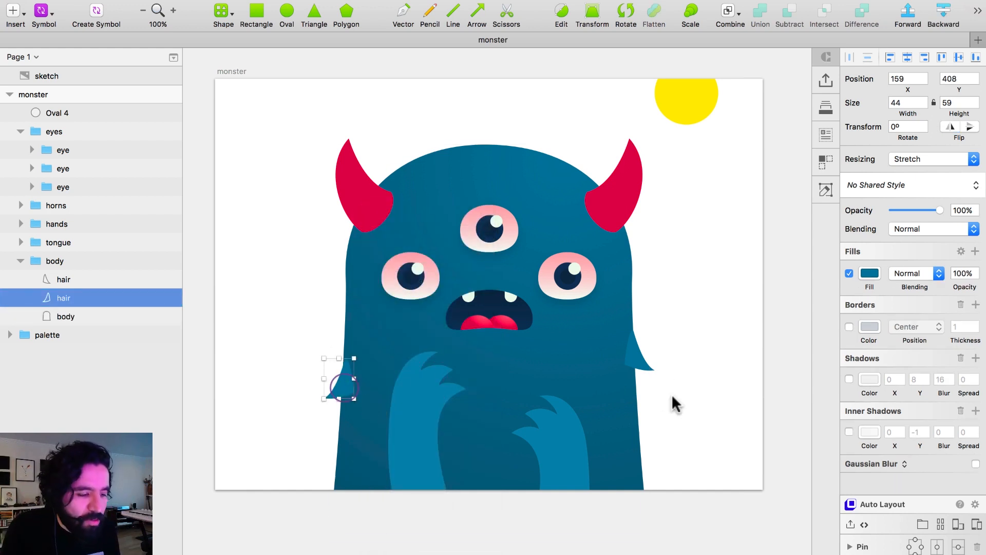
shift+click(637, 361)
right_click(635, 359)
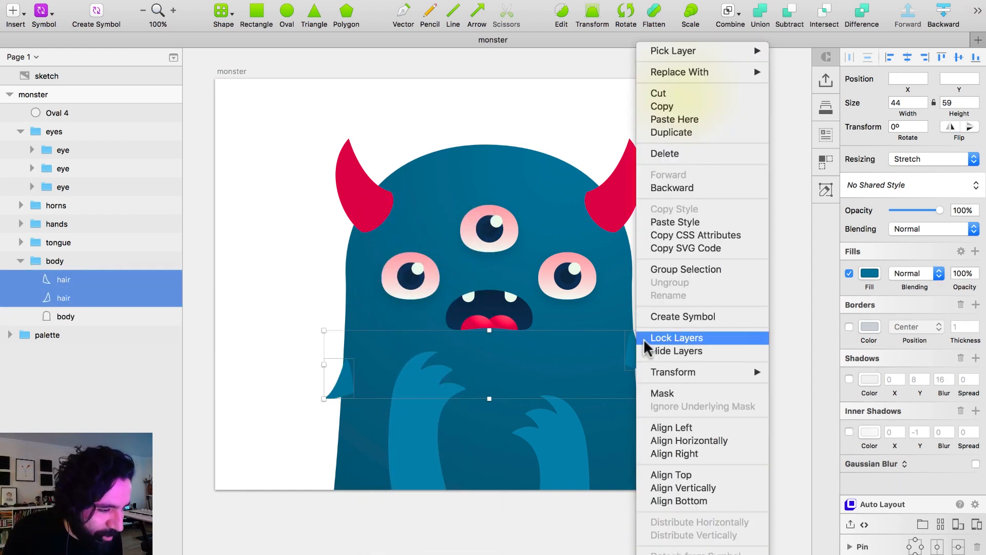
click(714, 223)
click(704, 267)
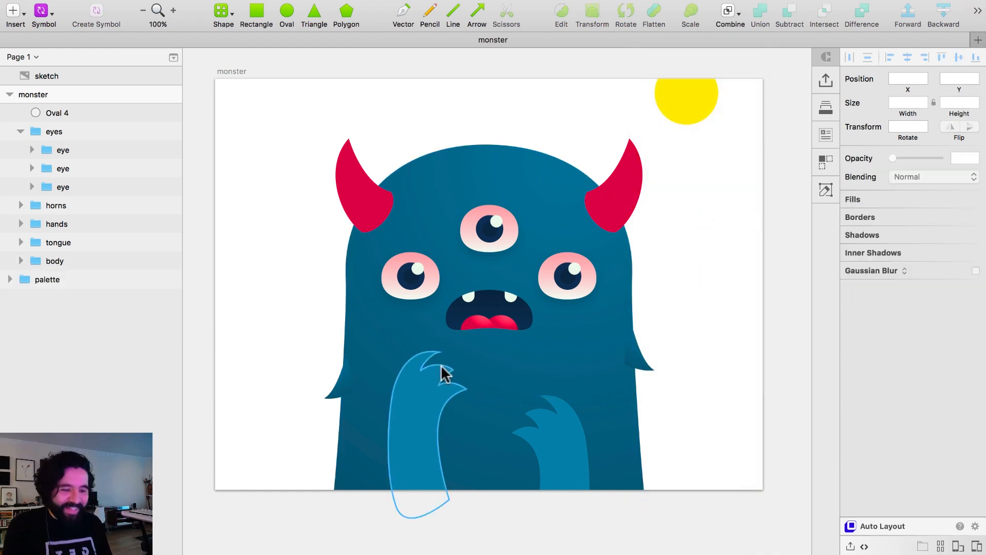
click(342, 391)
click(635, 359)
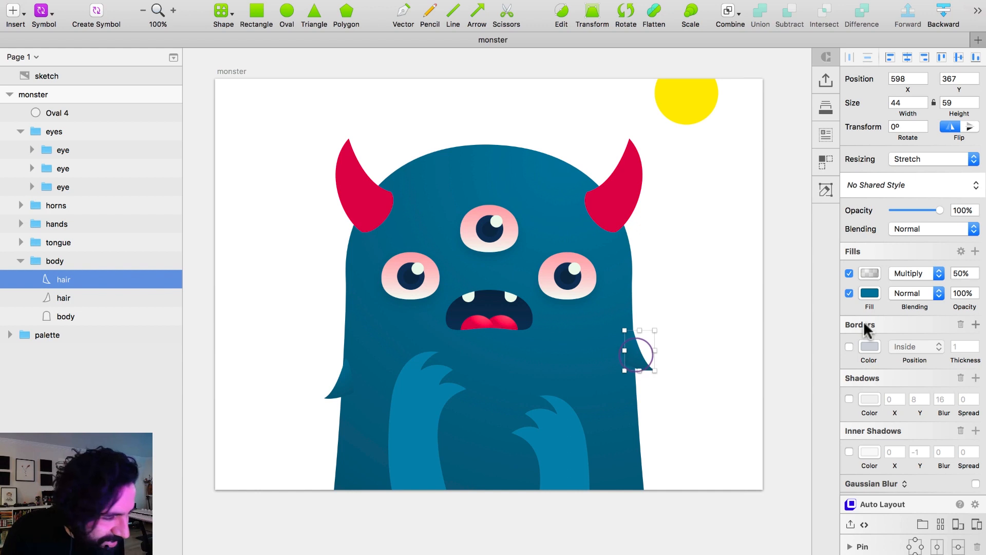
click(951, 272)
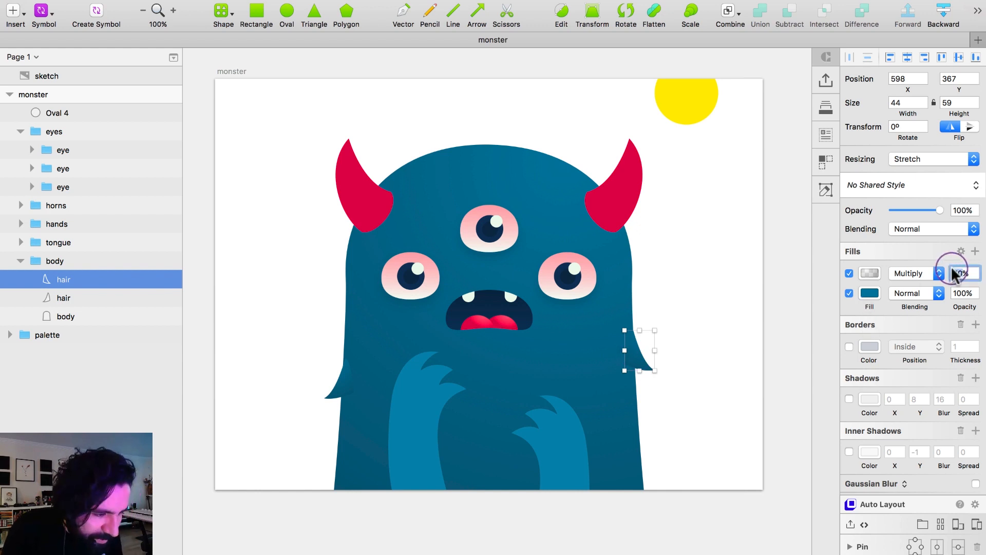
Paste the copied body style onto both of the monster's hands.
super+click(549, 391)
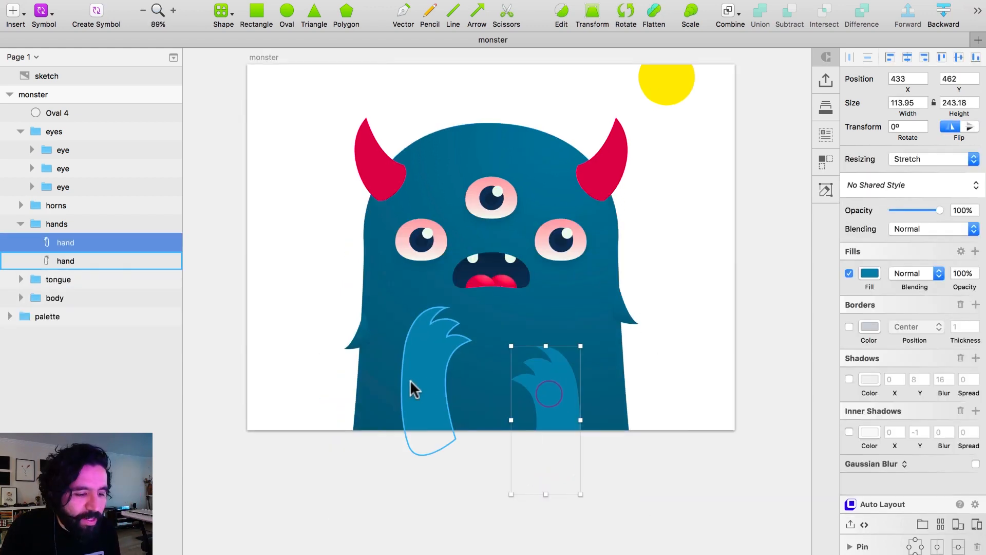
shift+click(442, 370)
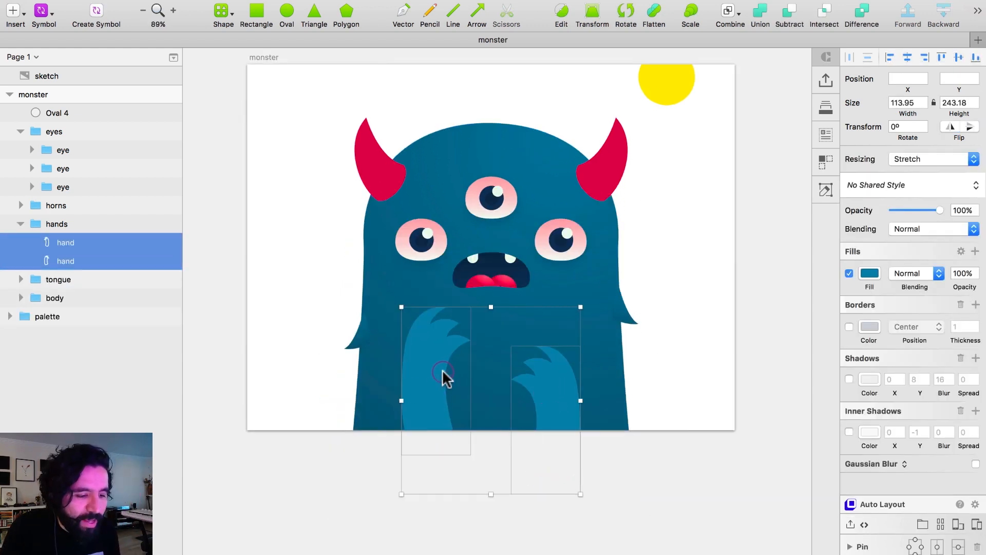
right_click(542, 387)
click(639, 225)
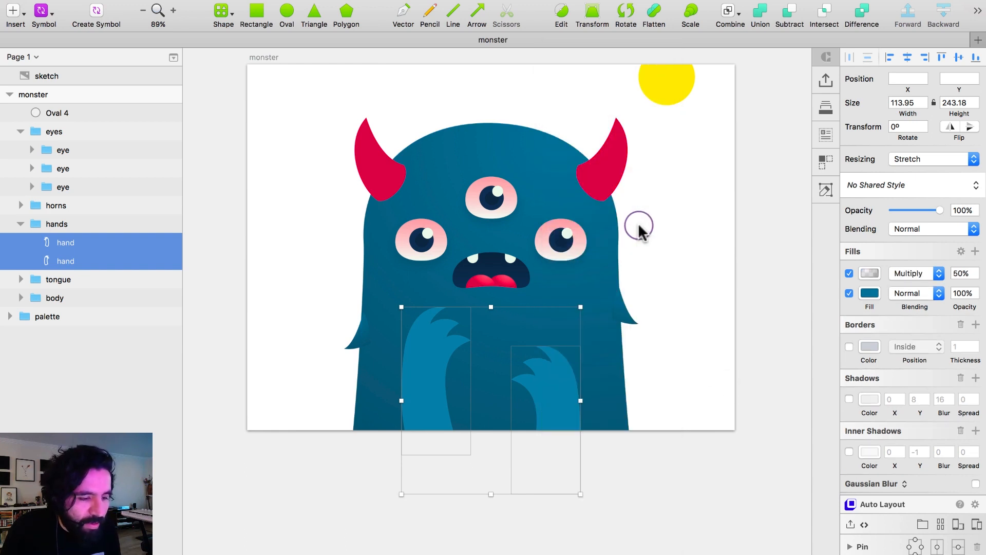
click(705, 238)
Change the solid fill beneath the gradient on both hands to the lighter blue 357FA3.
super+click(429, 400)
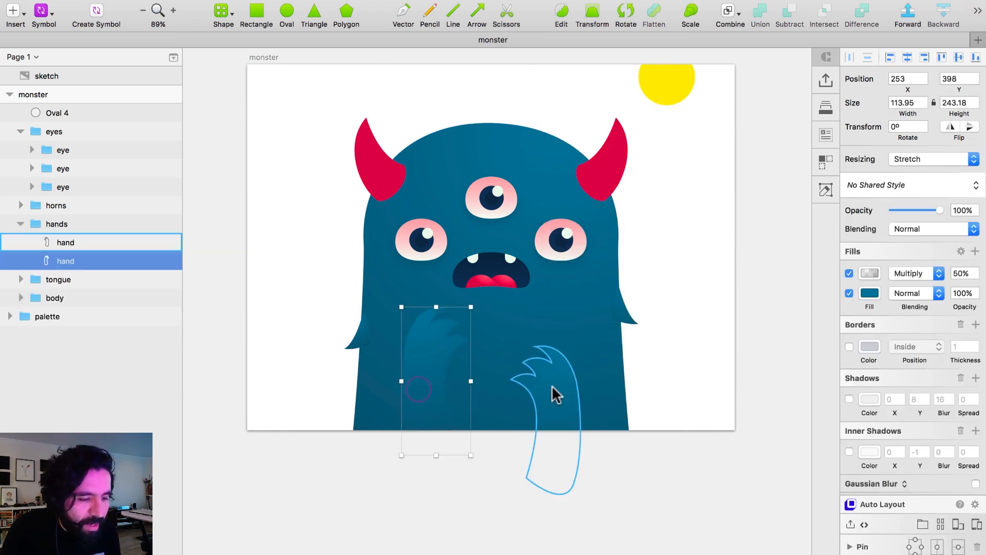
shift+click(557, 389)
click(870, 293)
mouse_move(957, 367)
mouse_down()
mouse_move(942, 370)
mouse_move(935, 388)
mouse_move(935, 371)
mouse_up()
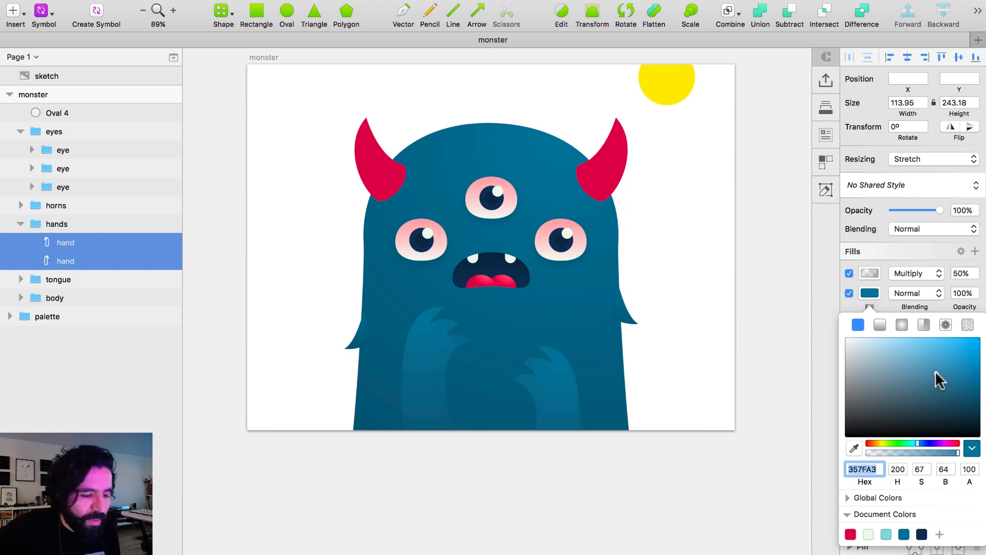
click(740, 292)
Enable a shadow on both hands and set its X offset to 20.
click(431, 374)
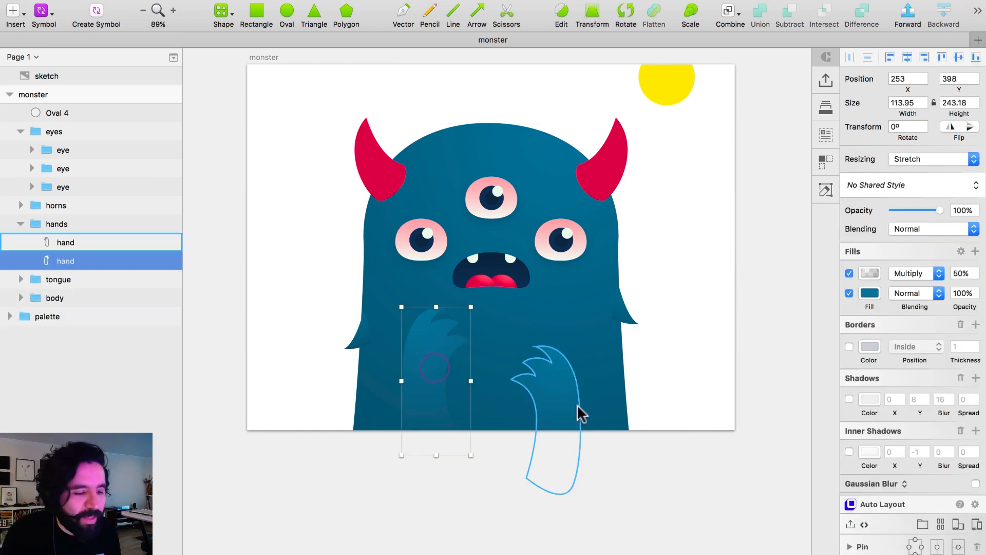
shift+click(555, 398)
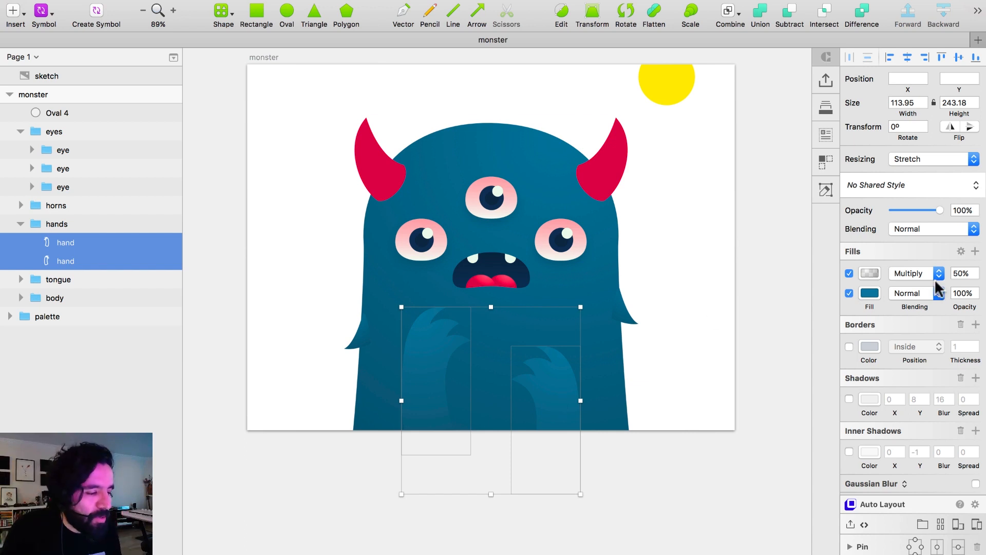
click(848, 400)
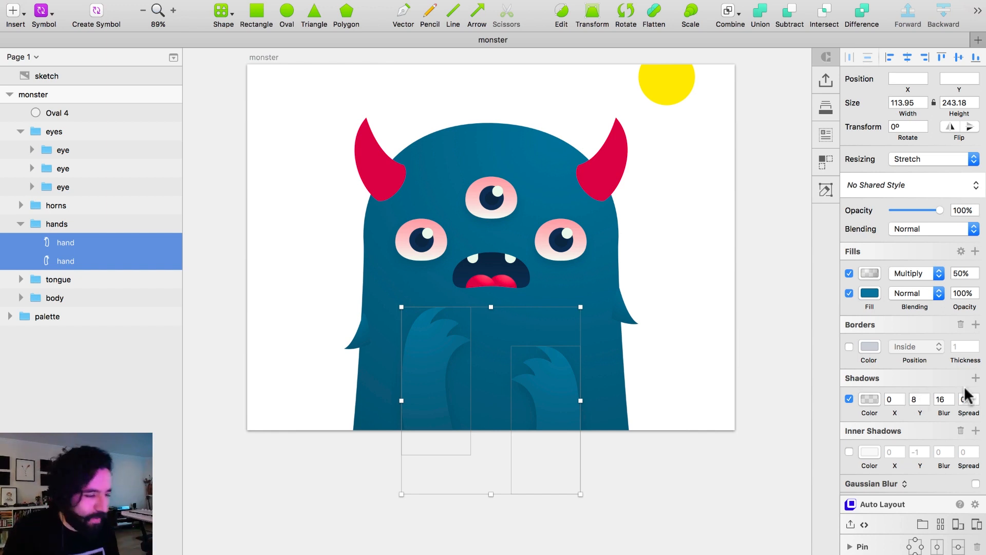
click(894, 399)
text(-20)
key(Return)
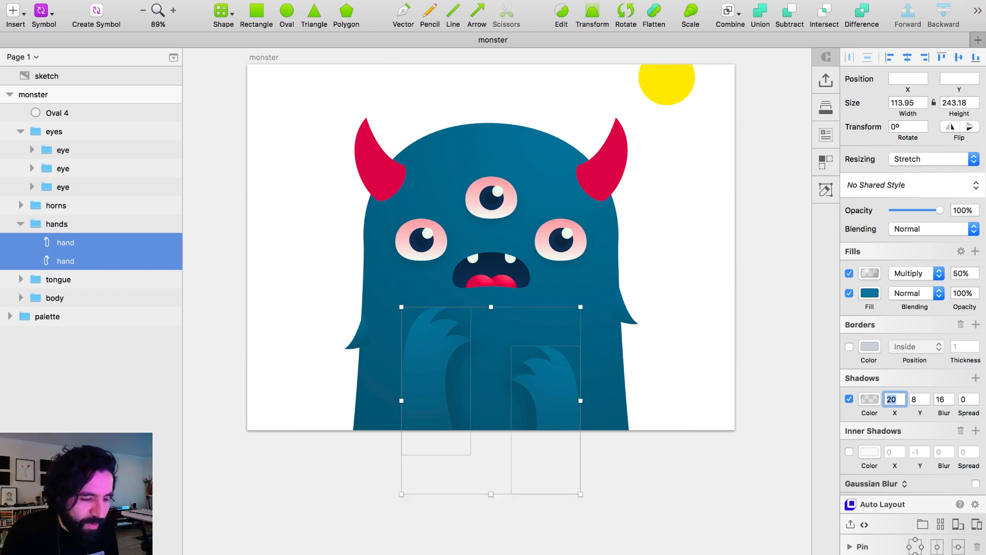
click(780, 373)
Set the X offset of the left hand's shadow to -20.
click(541, 388)
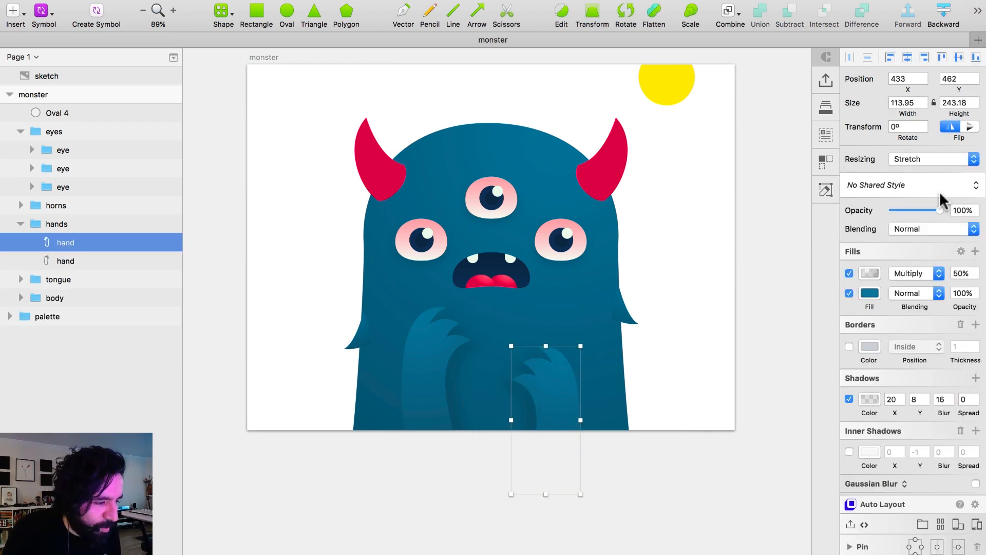
click(891, 397)
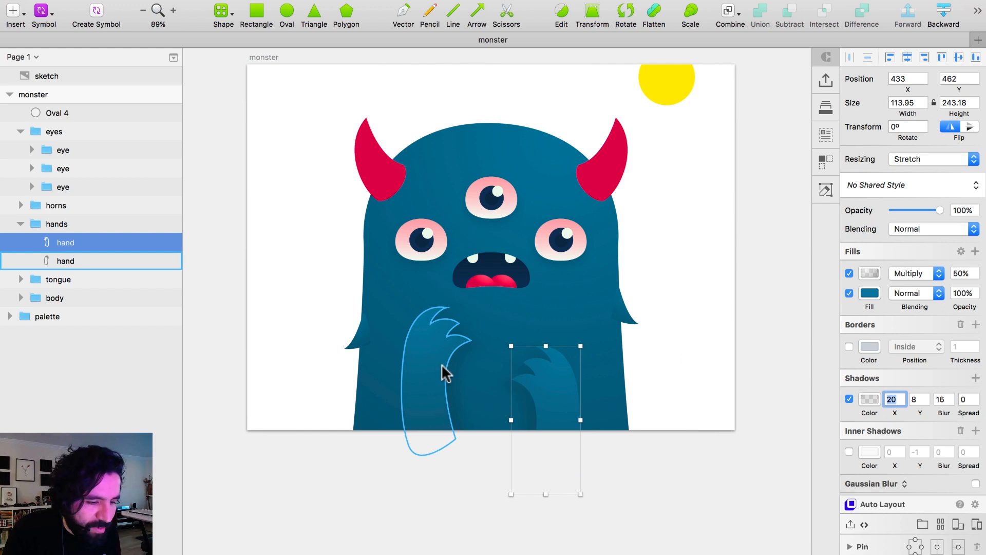
click(434, 364)
click(892, 399)
text(0)
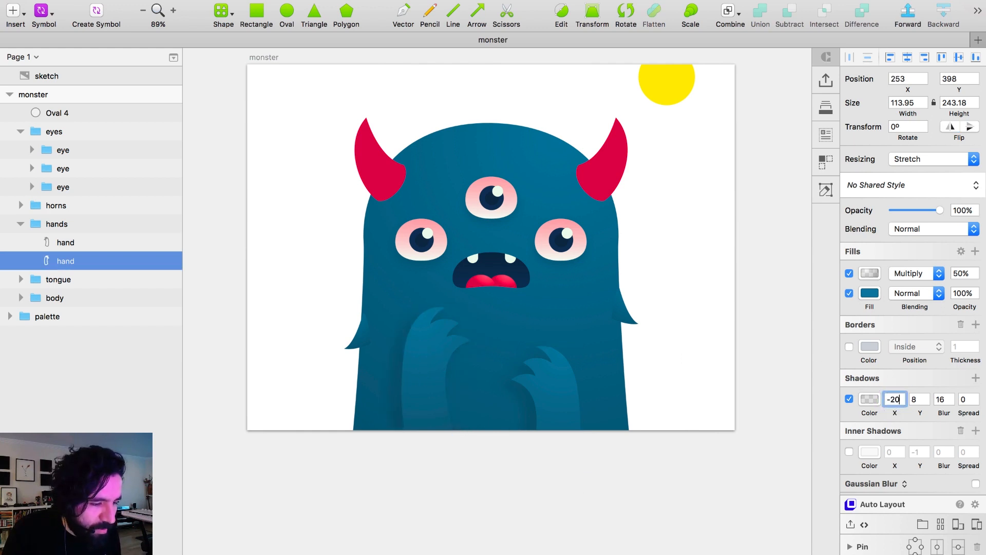
Set the Y offset of the left hand's shadow to 20.
click(913, 400)
text(18)
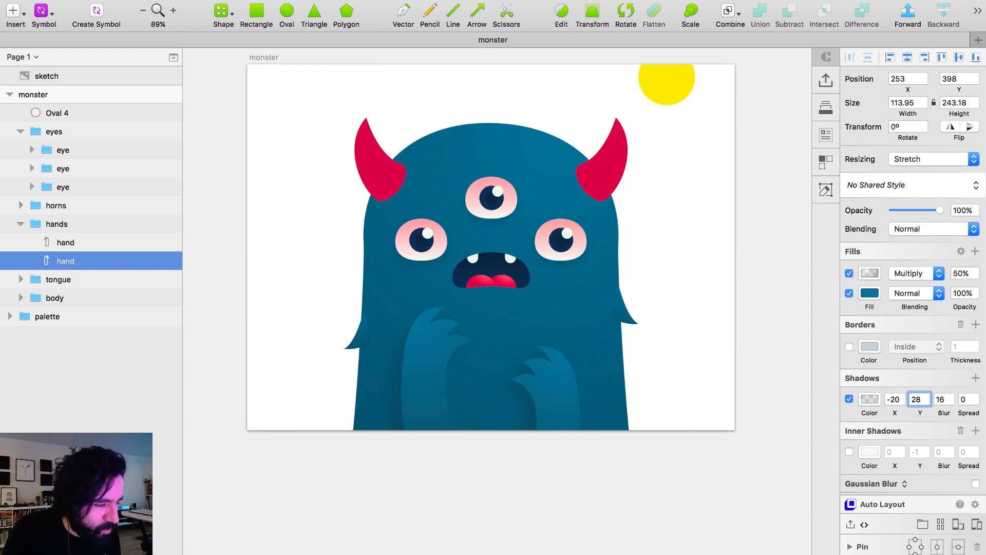
key(super+a)
text(20)
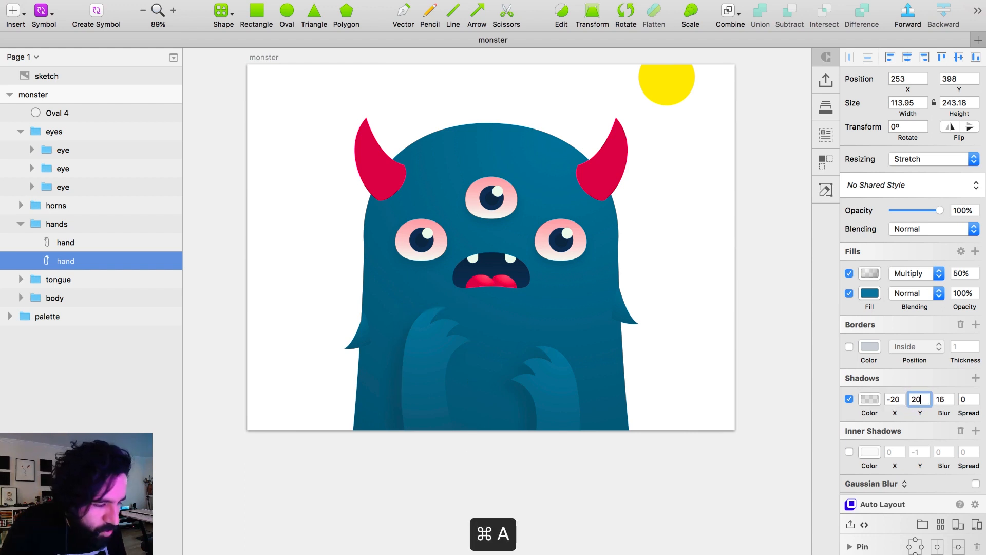
key(Return)
Set the Y offset of the right hand's shadow to 20.
click(540, 380)
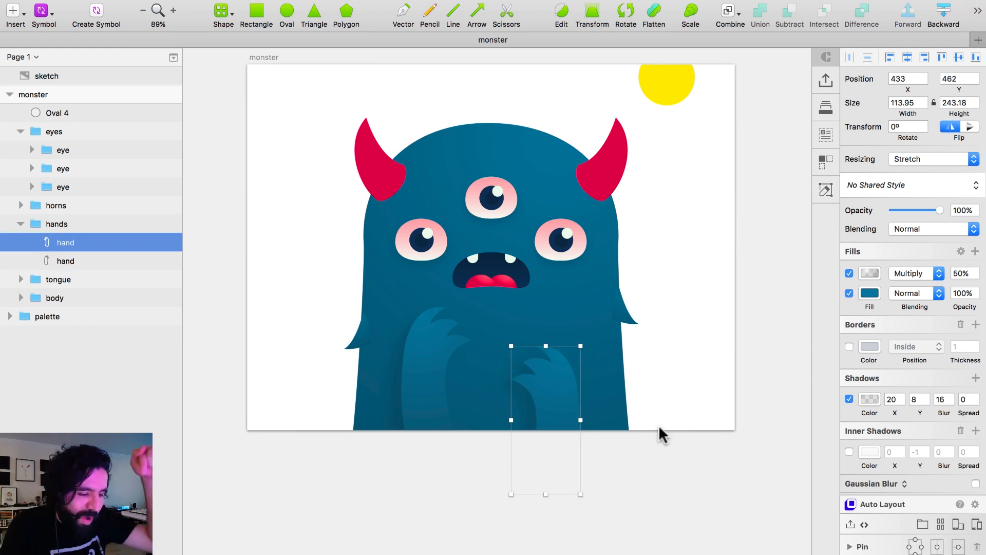
click(915, 399)
text(20)
click(893, 401)
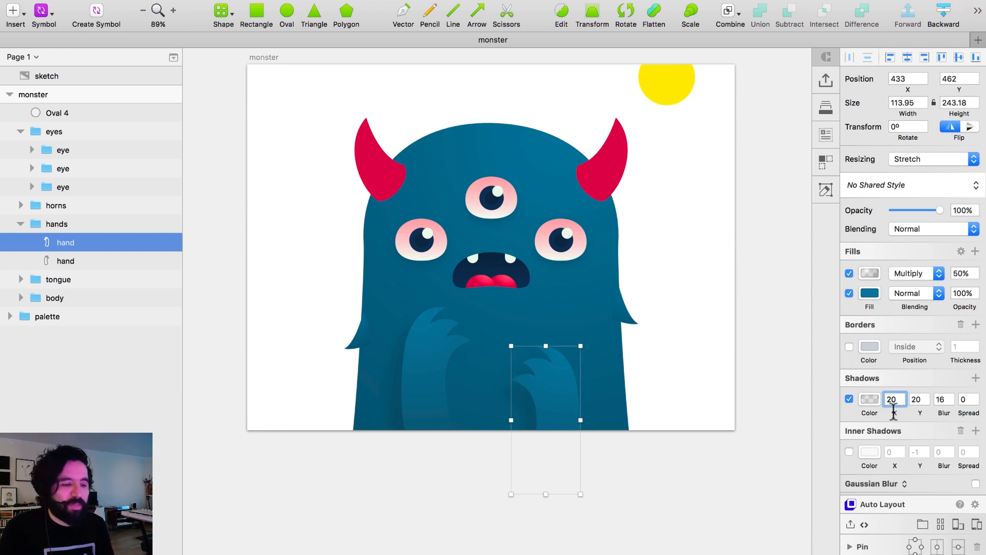
click(417, 355)
click(627, 370)
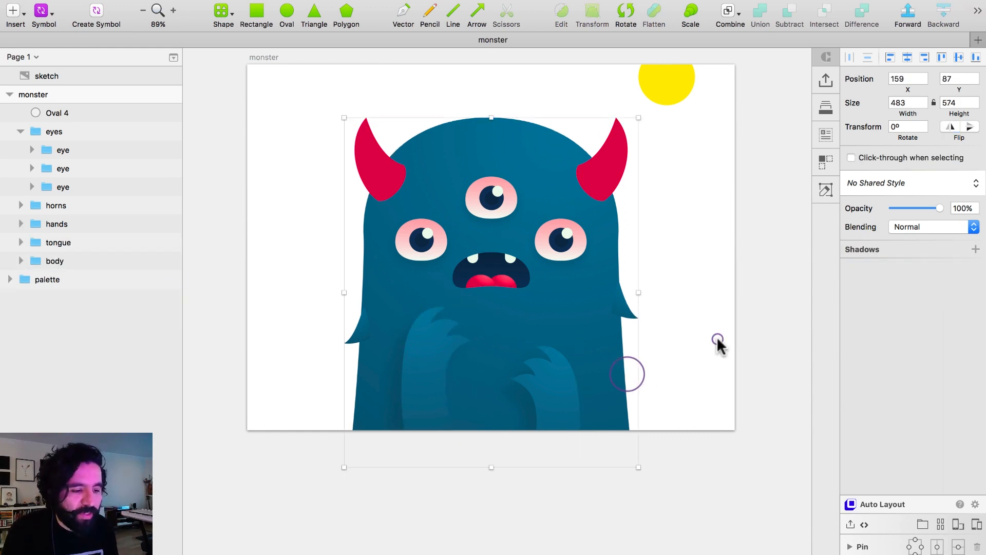
key(super+z)
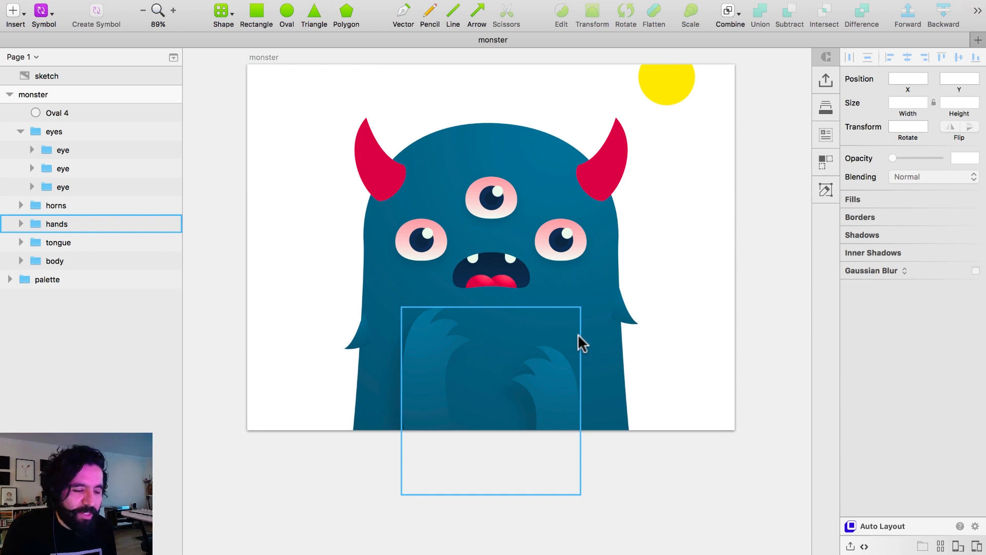
Examine the shadows of both hands up close and against the whole monster.
click(412, 356)
scroll(555, 286, up, 4)
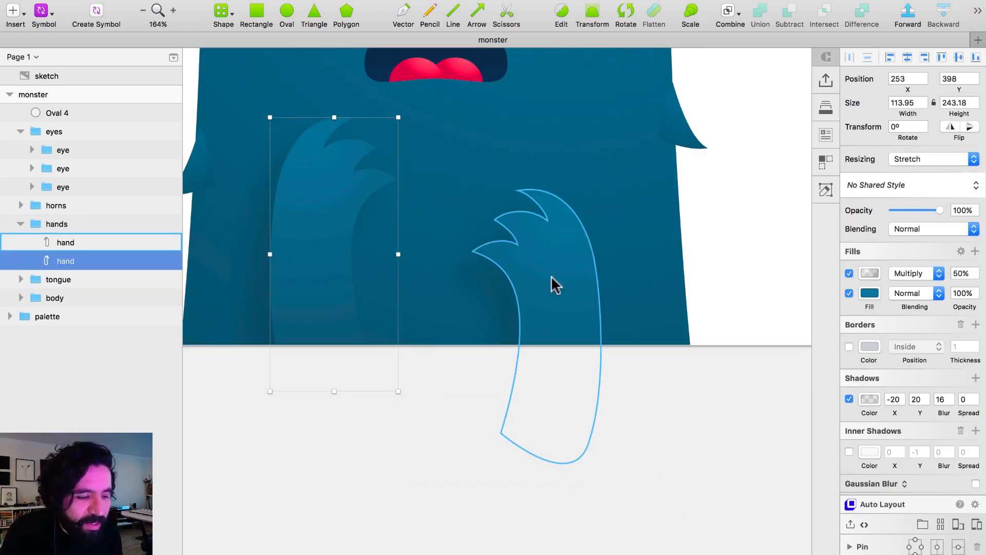
click(560, 297)
key(super+0)
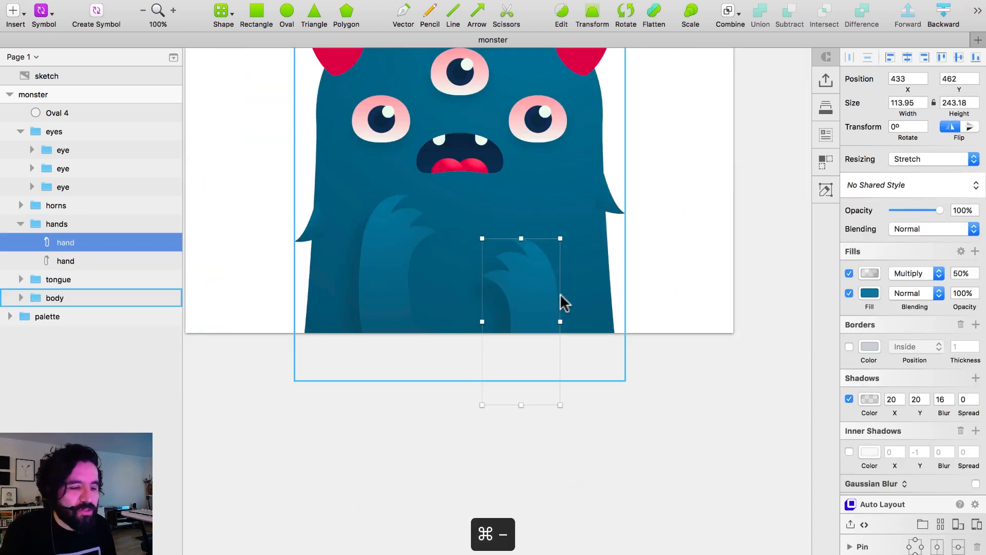
scroll(560, 303, up, 4)
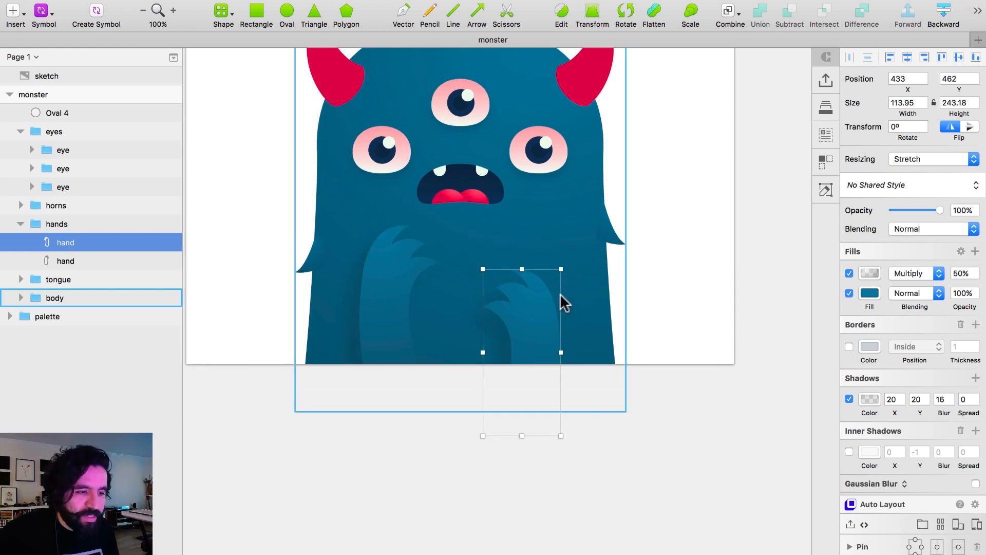
scroll(470, 150, up, 2)
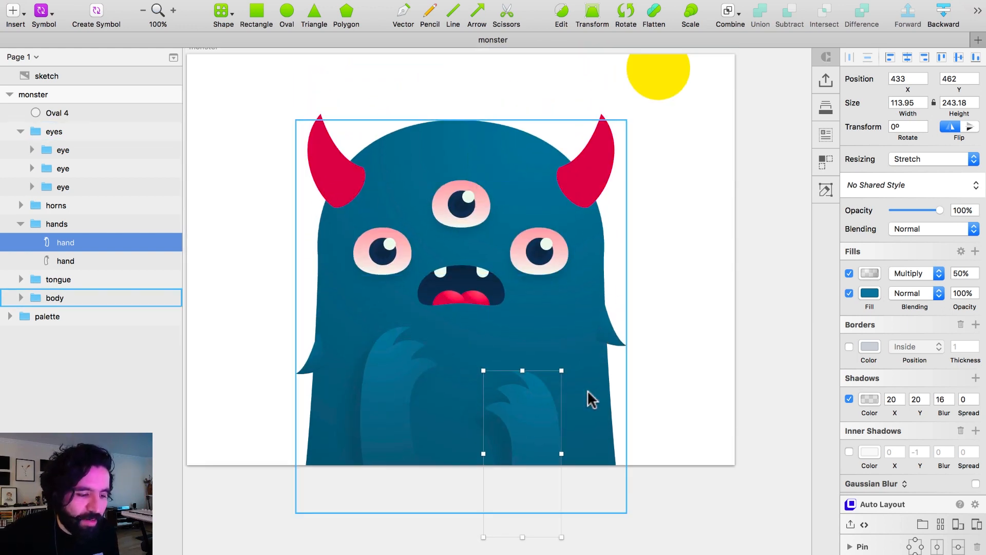
click(713, 369)
Enable an inner shadow on the left hand and set its color to the dark navy 16355A.
click(373, 399)
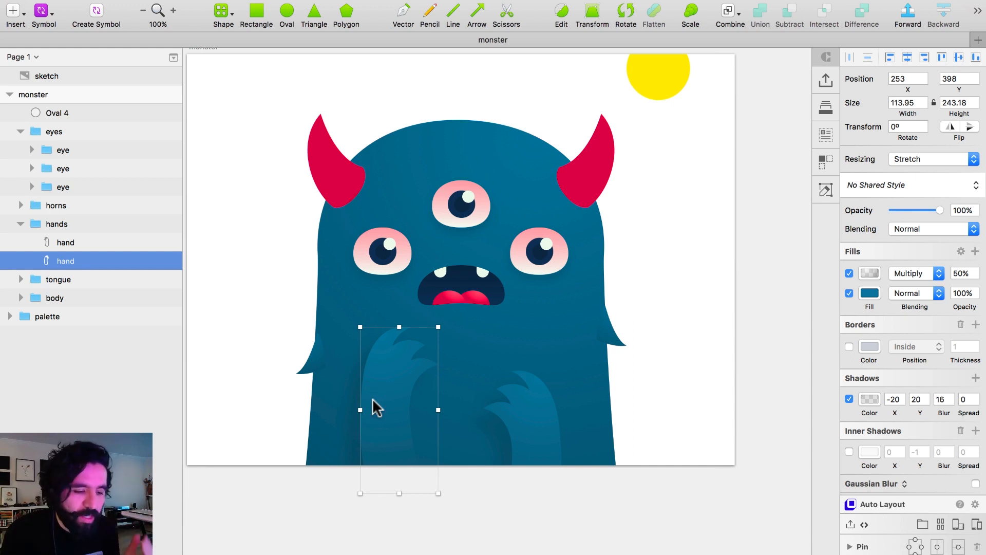
drag(290, 282, 646, 503)
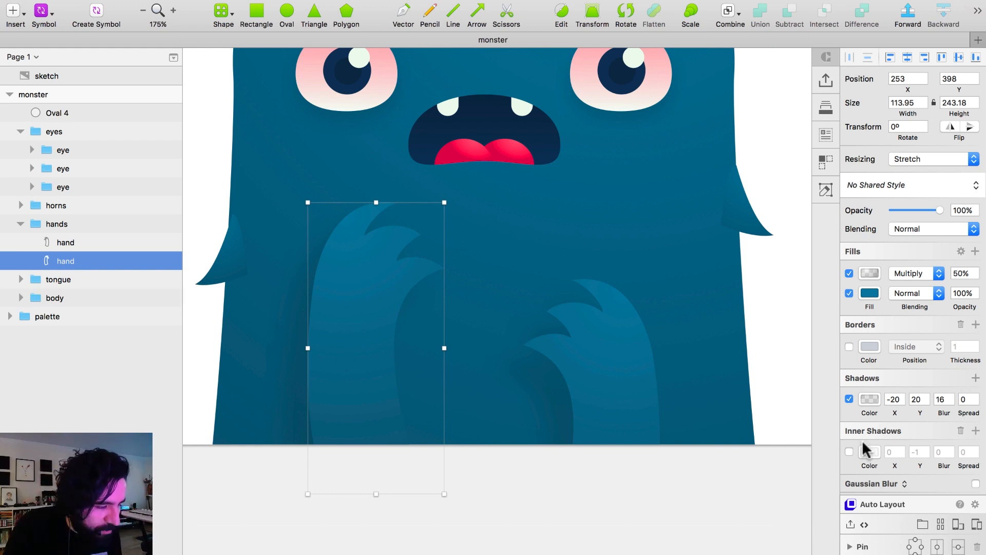
click(850, 452)
click(869, 452)
click(920, 515)
click(957, 495)
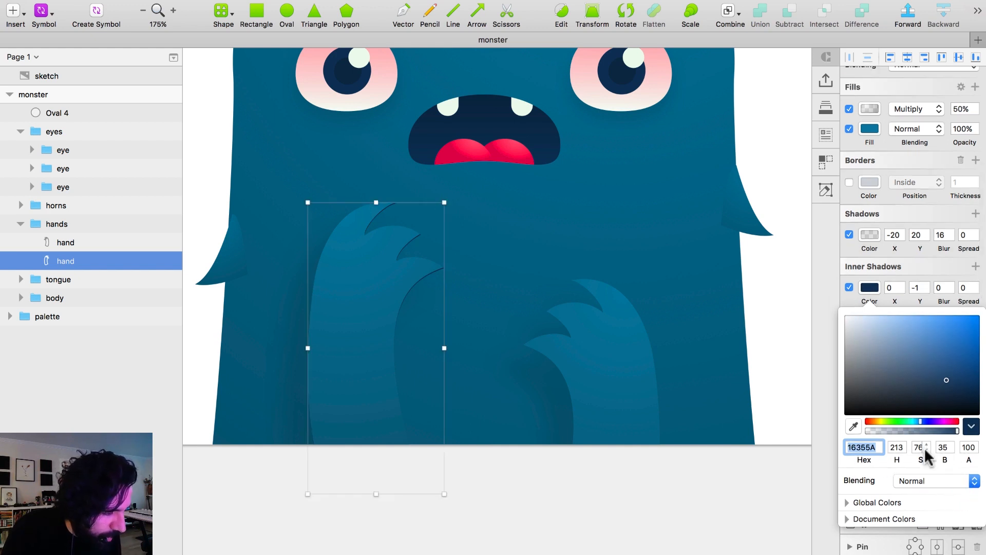
click(874, 293)
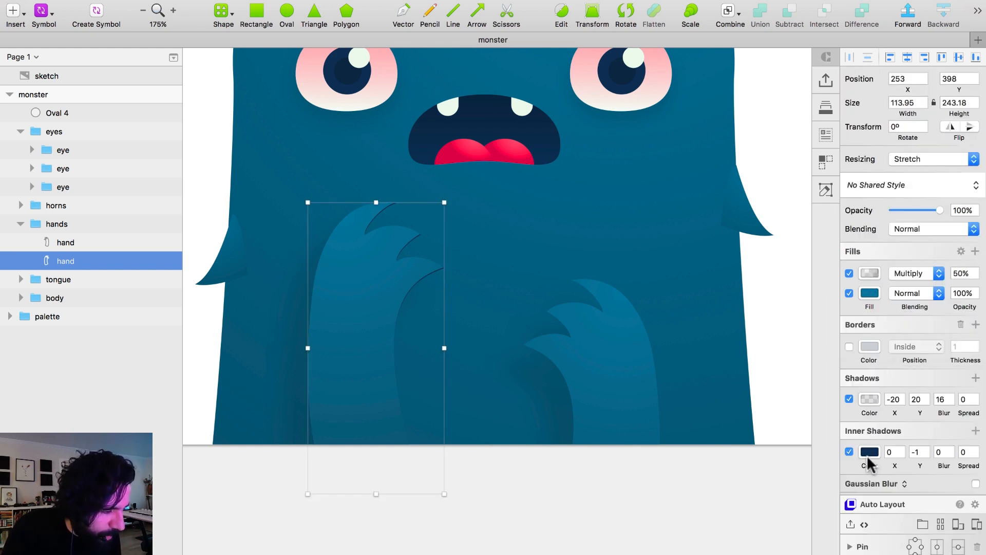
Set the X offset of the left hand's inner shadow to 10.
click(919, 452)
text(9)
key(Return)
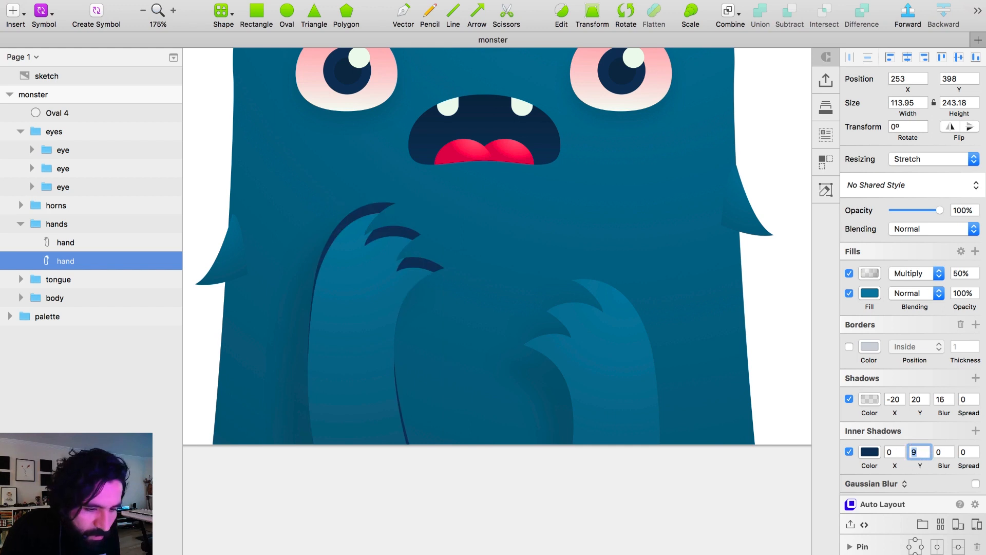
click(891, 452)
text(10)
key(Return)
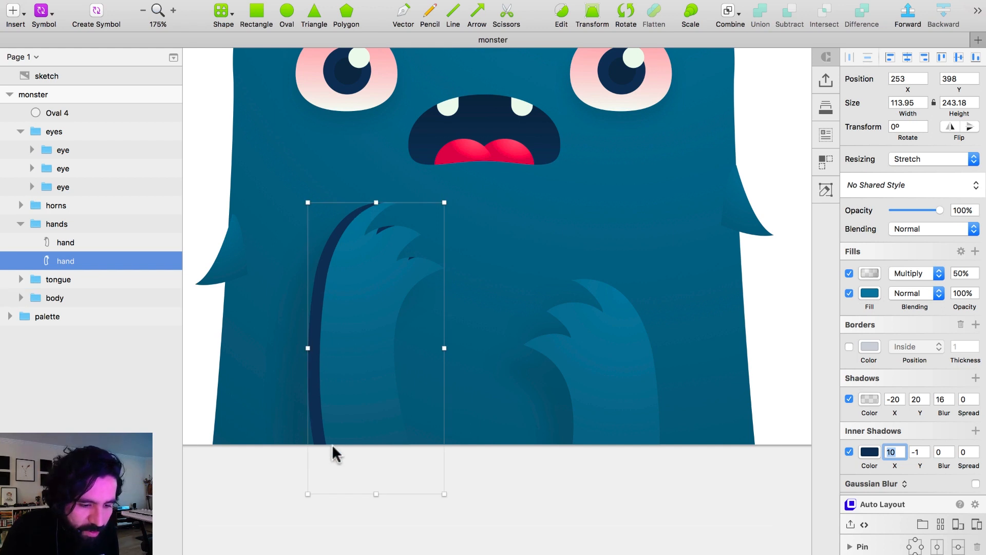
Set the left hand's inner shadow to a Y offset of 0 and a blur of 10.
click(915, 452)
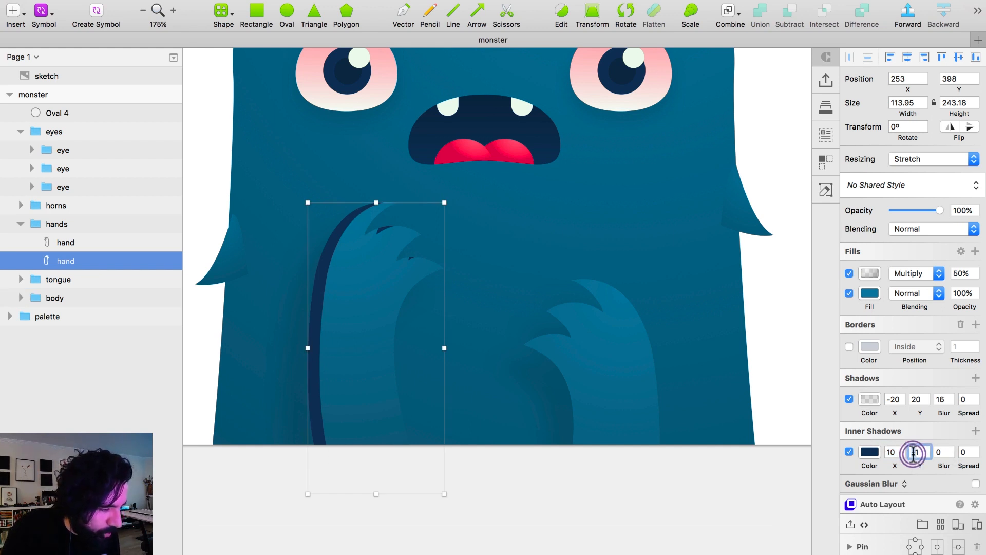
key(shift+Down)
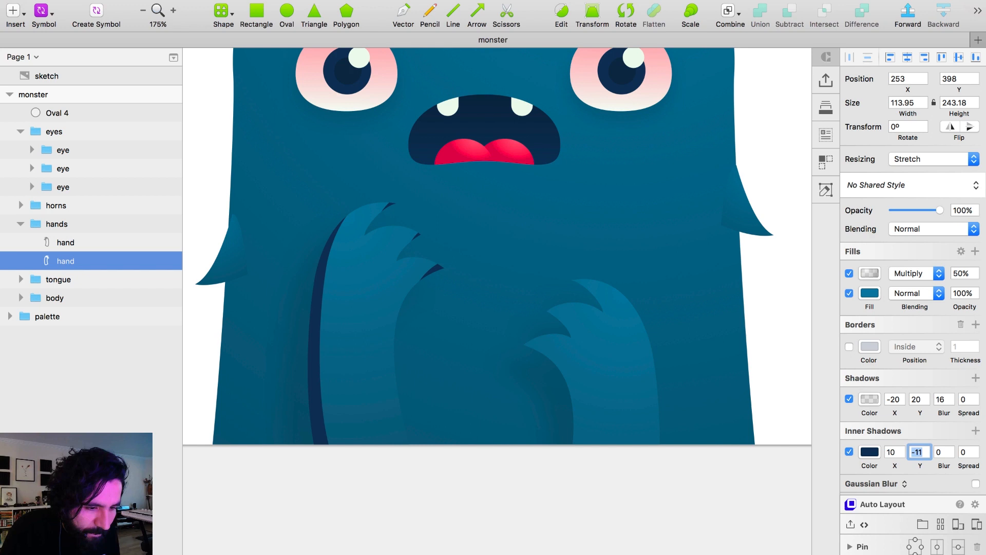
text(0)
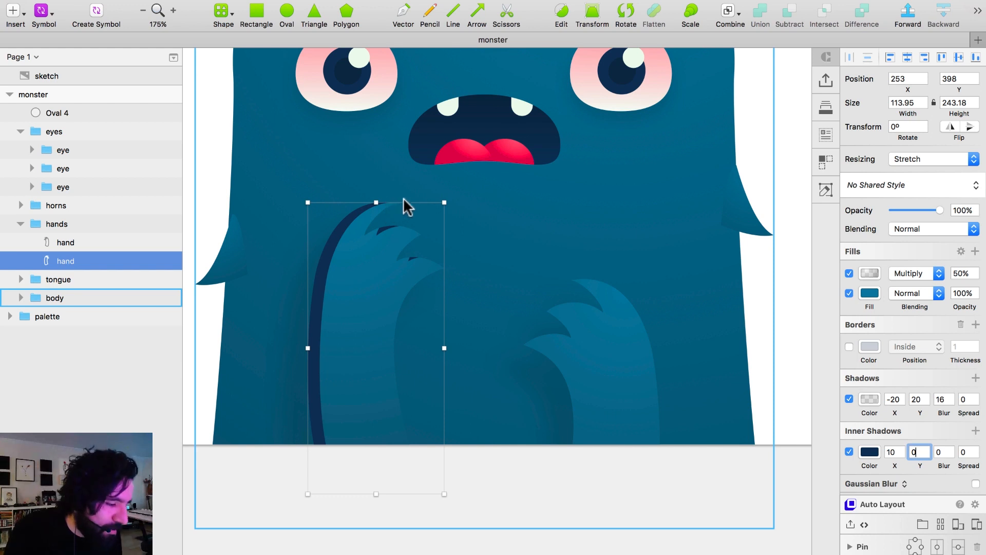
click(940, 452)
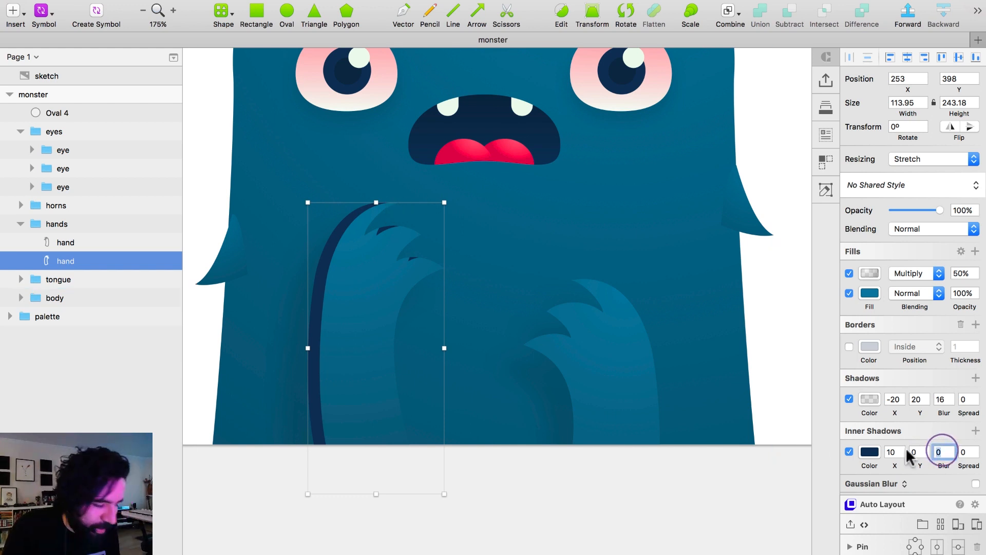
text(10)
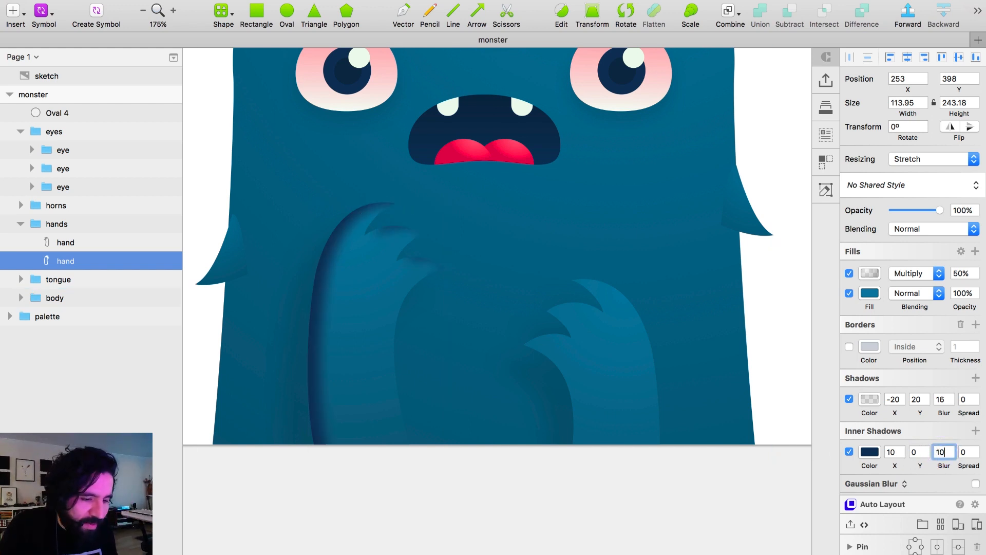
Set the alpha of the left hand's inner shadow color to 10, comparing it with 20.
click(873, 452)
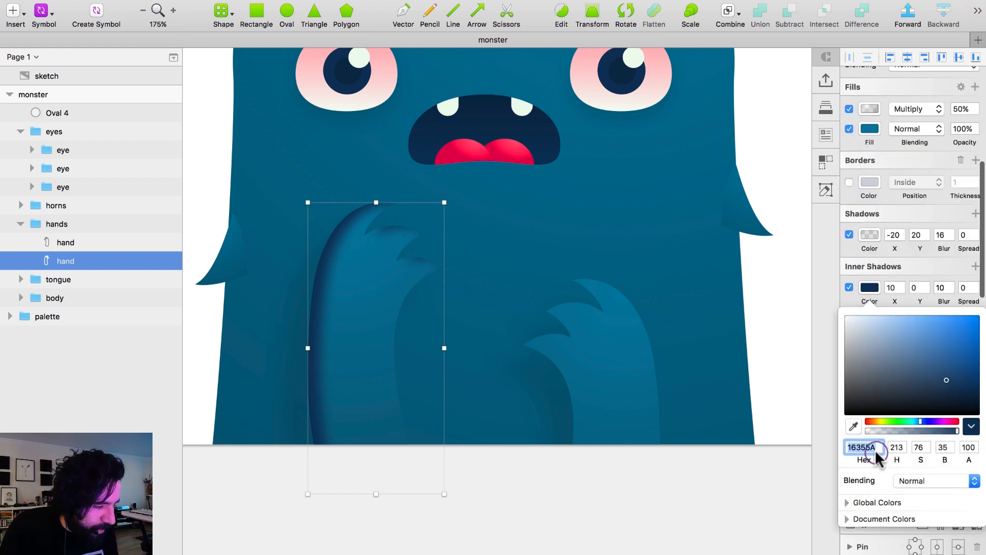
click(968, 447)
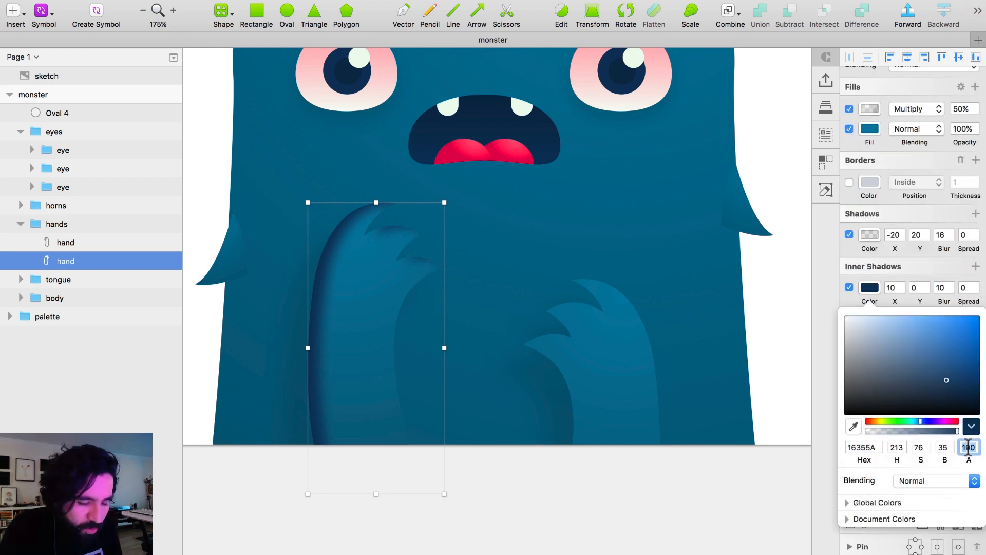
text(10)
key(Return)
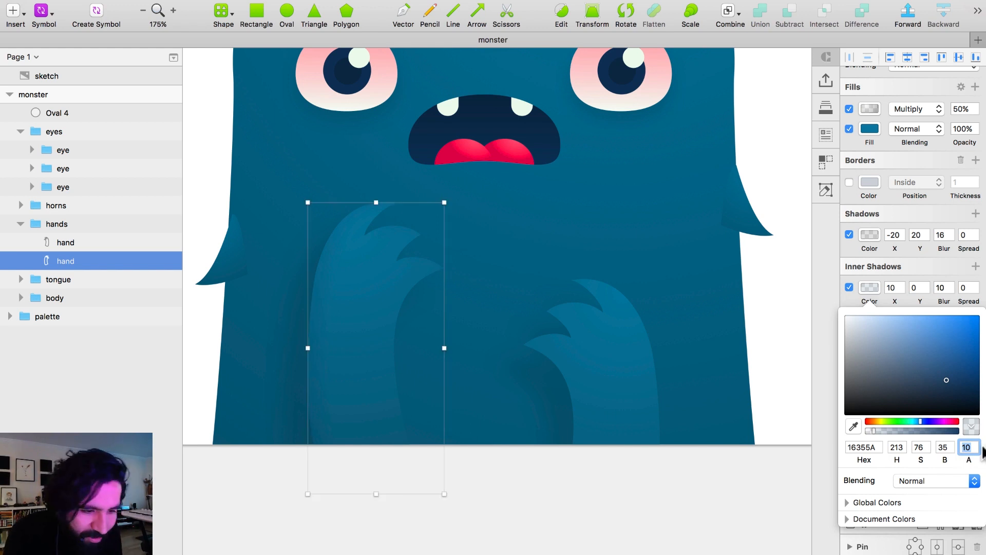
text(20)
key(Return)
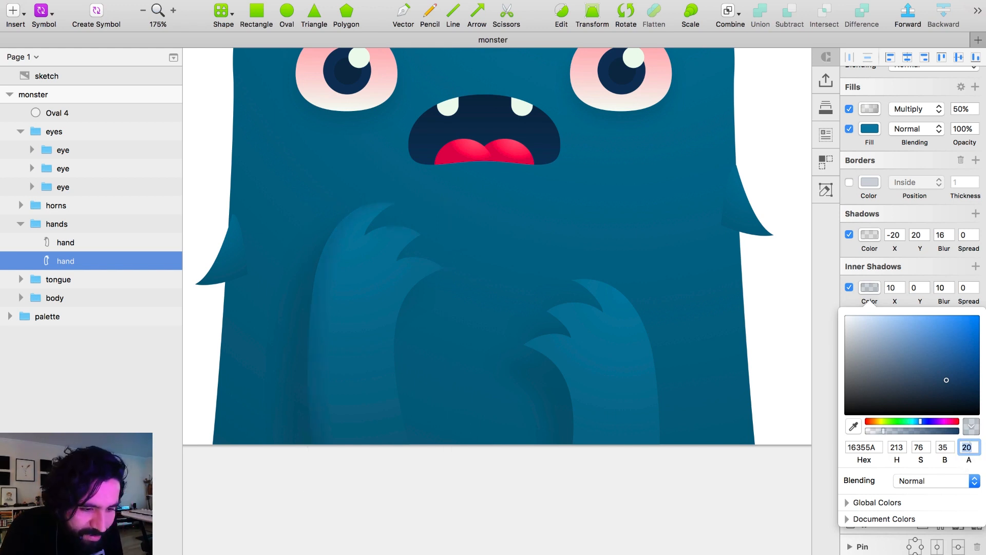
text(10)
key(Return)
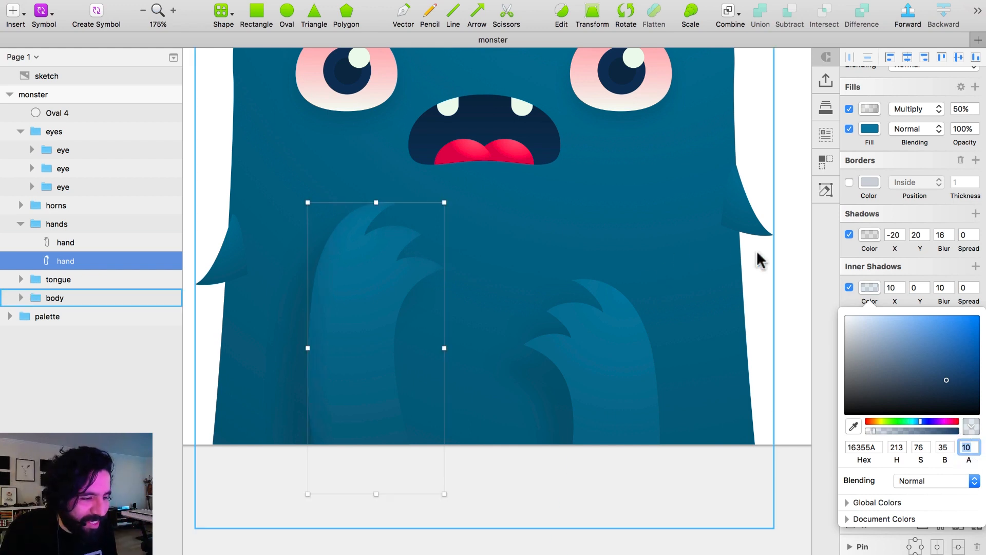
click(781, 254)
Compare the shading of the left and right hands and review the whole monster.
super+click(382, 318)
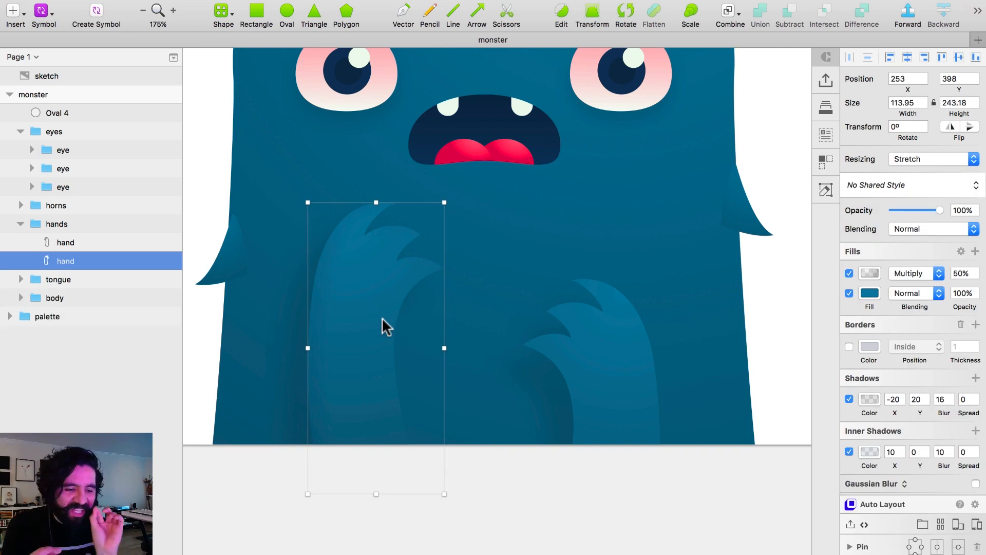
super+click(568, 379)
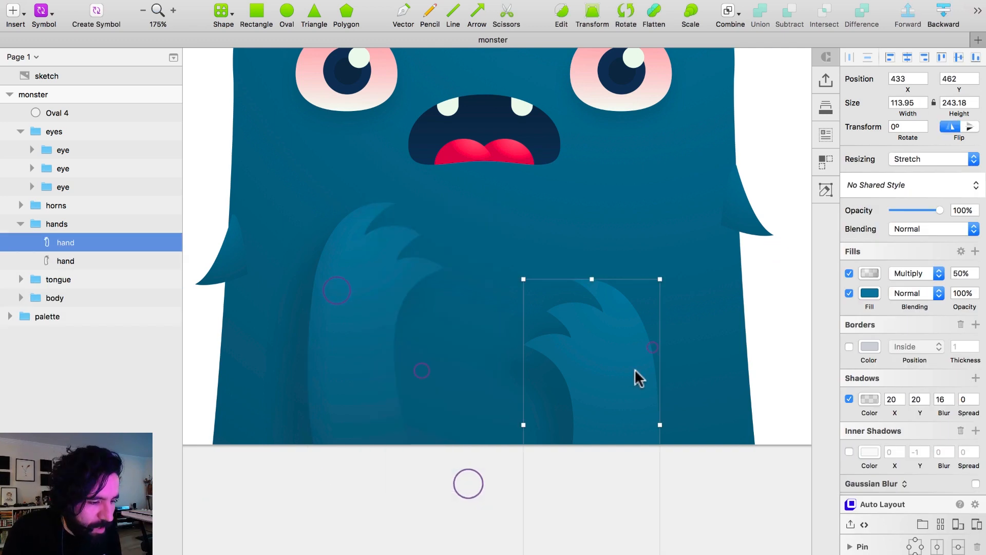
click(890, 452)
text(-)
click(798, 336)
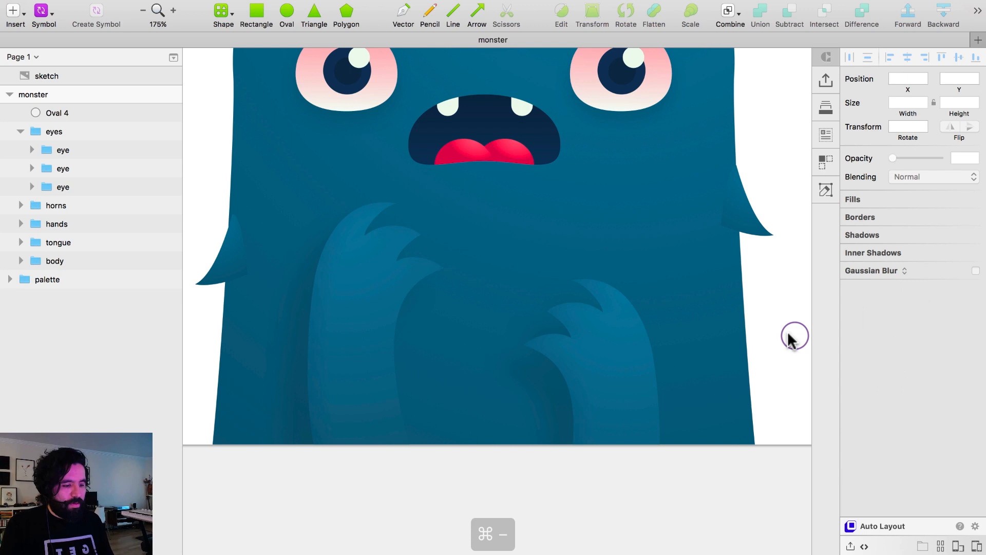
key(super+minus)
scroll(738, 300, up, 4)
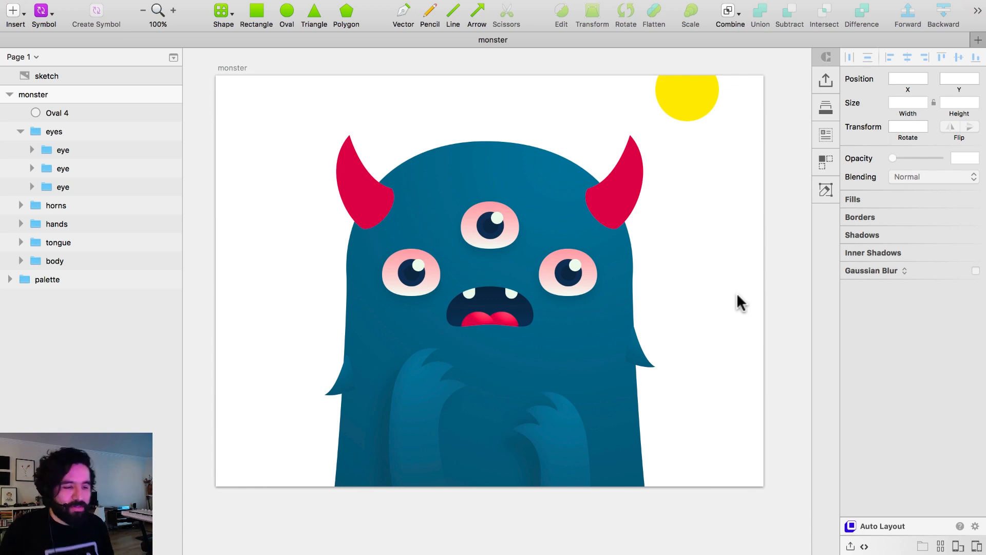
click(740, 285)
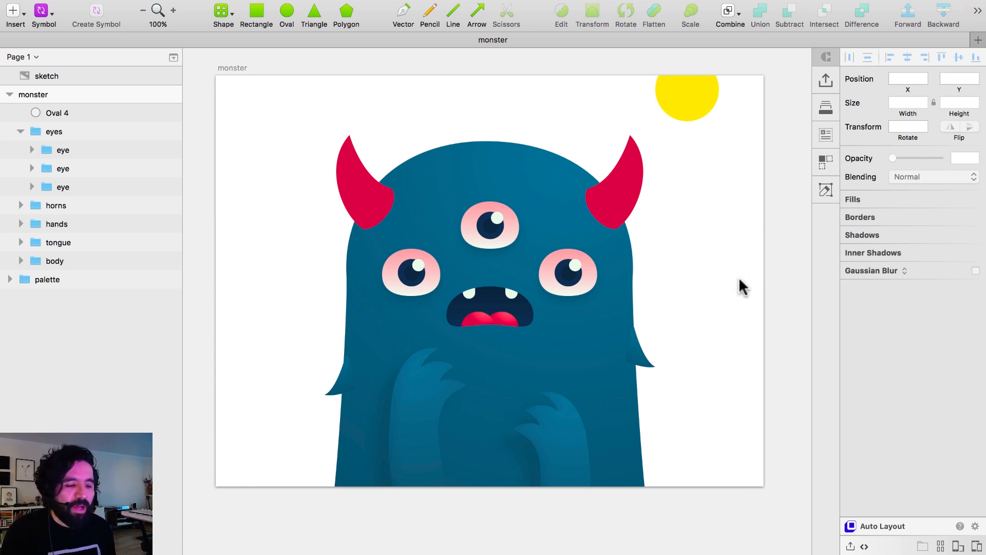
Enable an inner shadow on the left horn and set its color to black.
click(341, 185)
scroll(380, 175, up, 5)
double_click(355, 242)
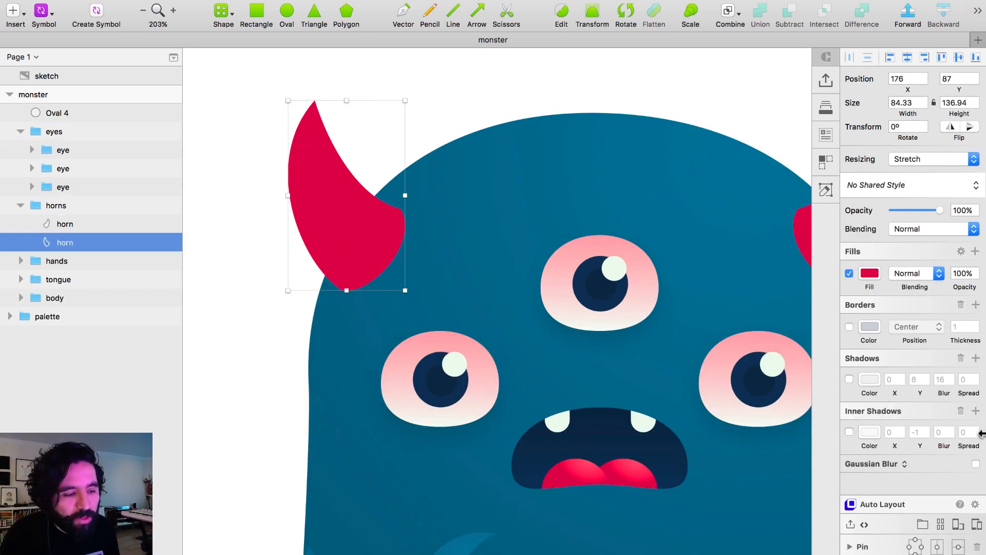
click(849, 431)
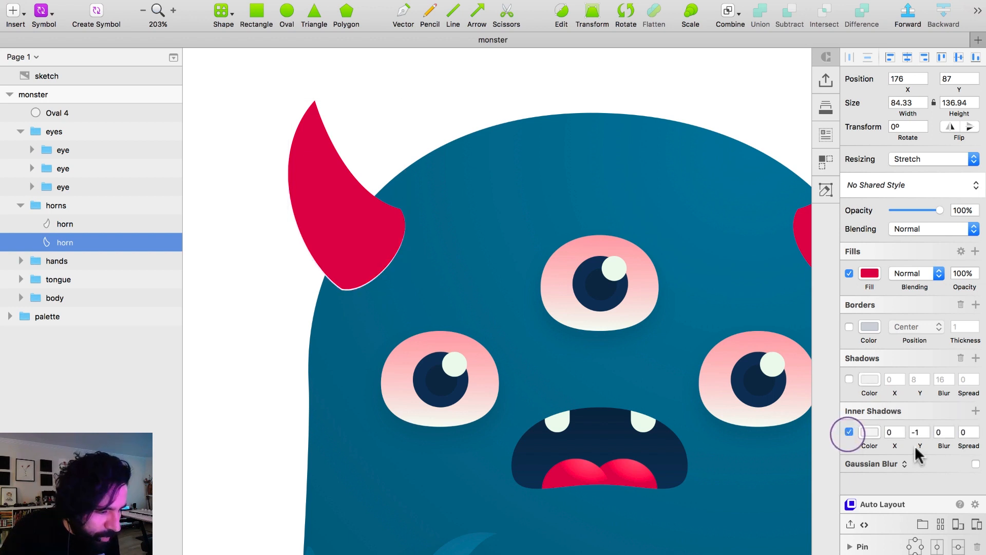
click(871, 431)
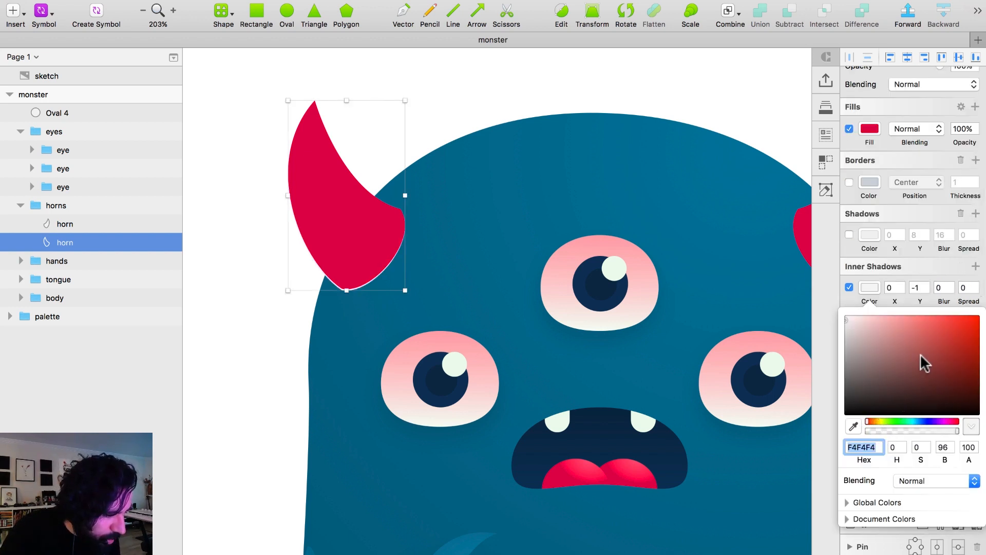
drag(925, 362, 806, 457)
click(876, 540)
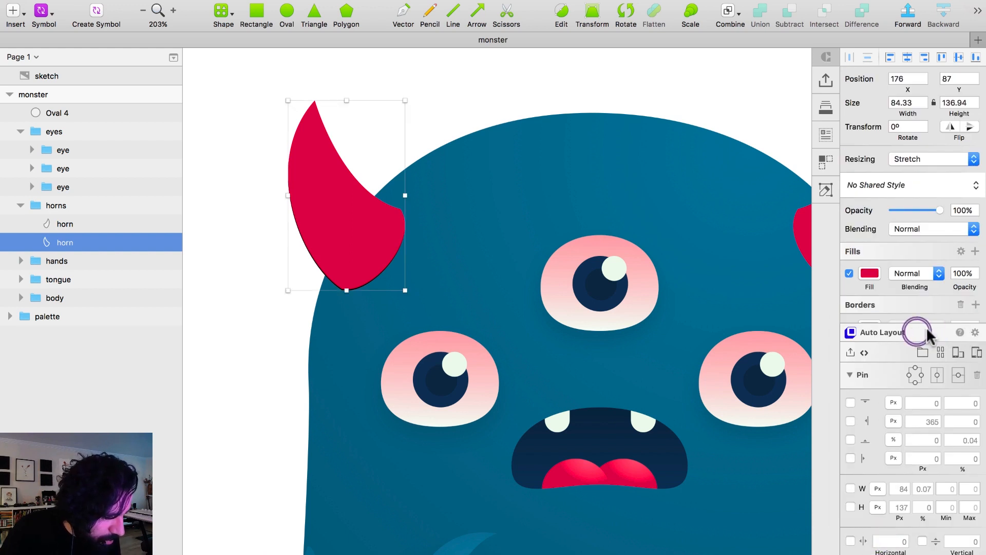
click(862, 376)
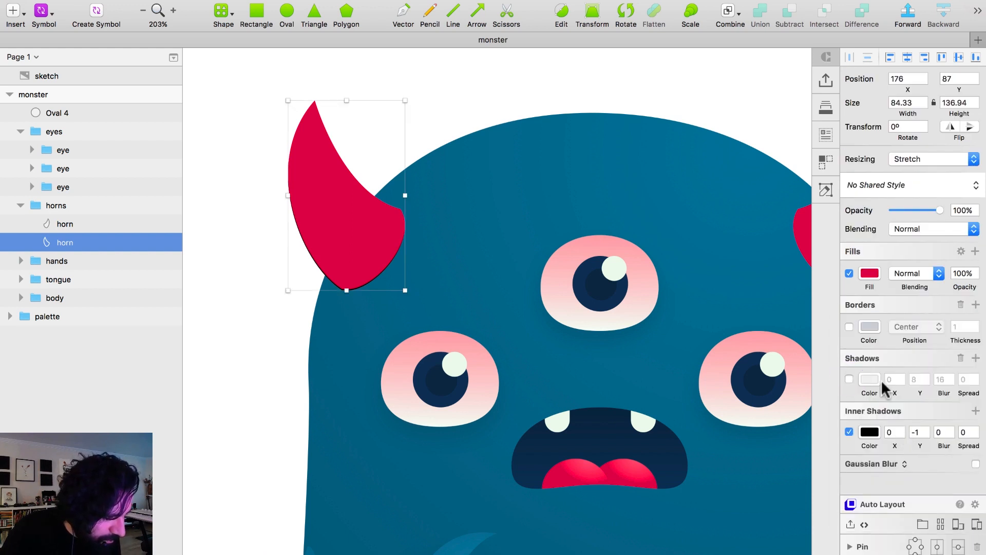
Set the X offset of the left horn's inner shadow to 10.
click(920, 432)
click(894, 432)
text(10)
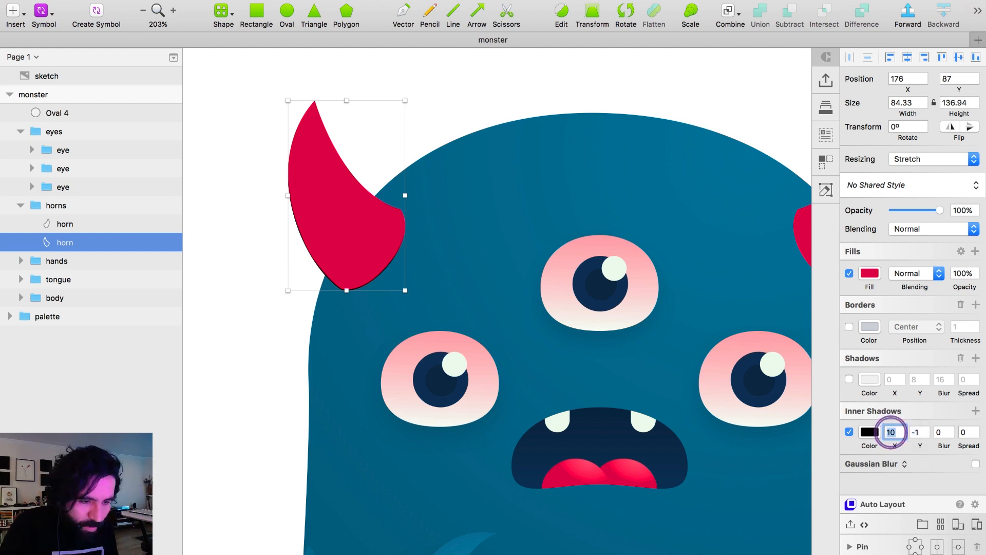
Set the Y offset of the left horn's inner shadow to -10.
key(Return)
double_click(918, 432)
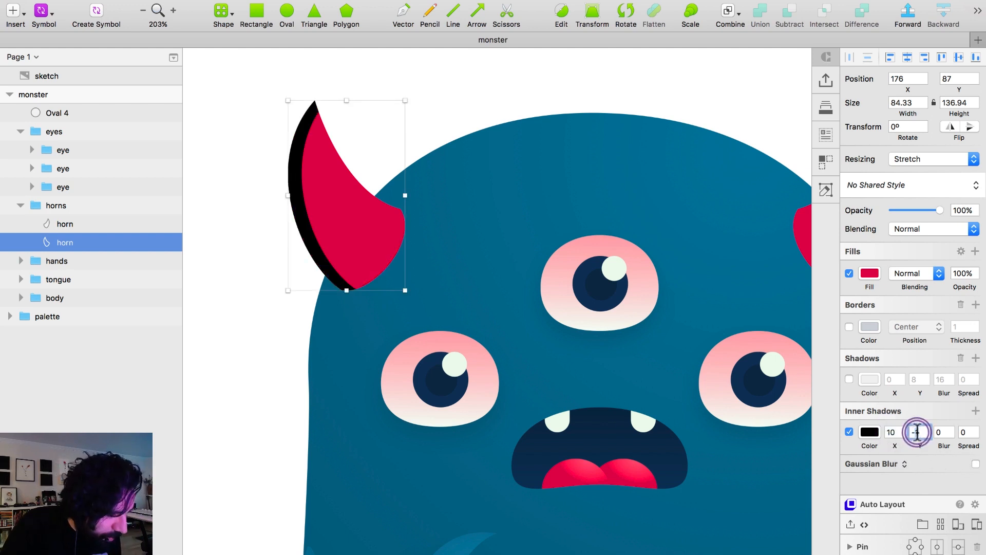
key(shift+Down)
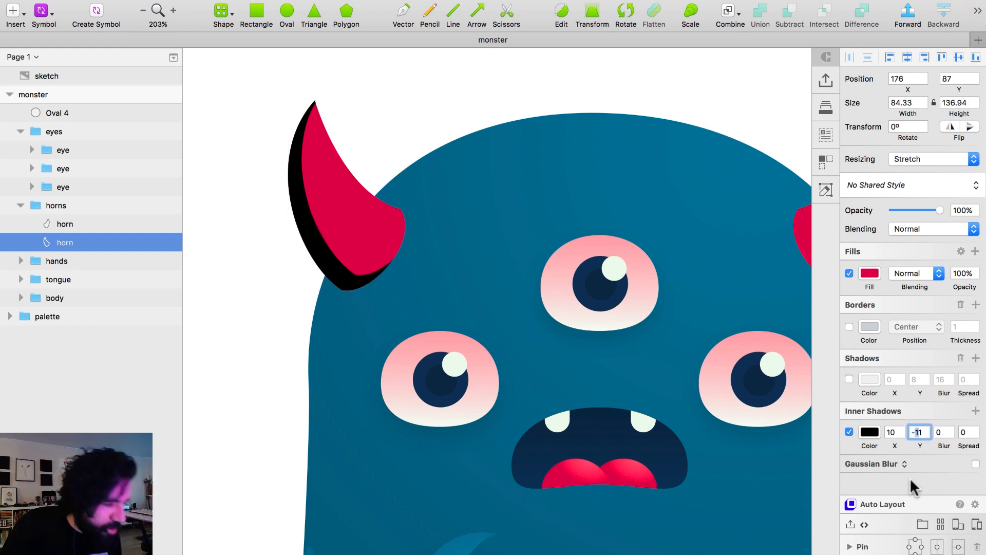
key(ctrl+a)
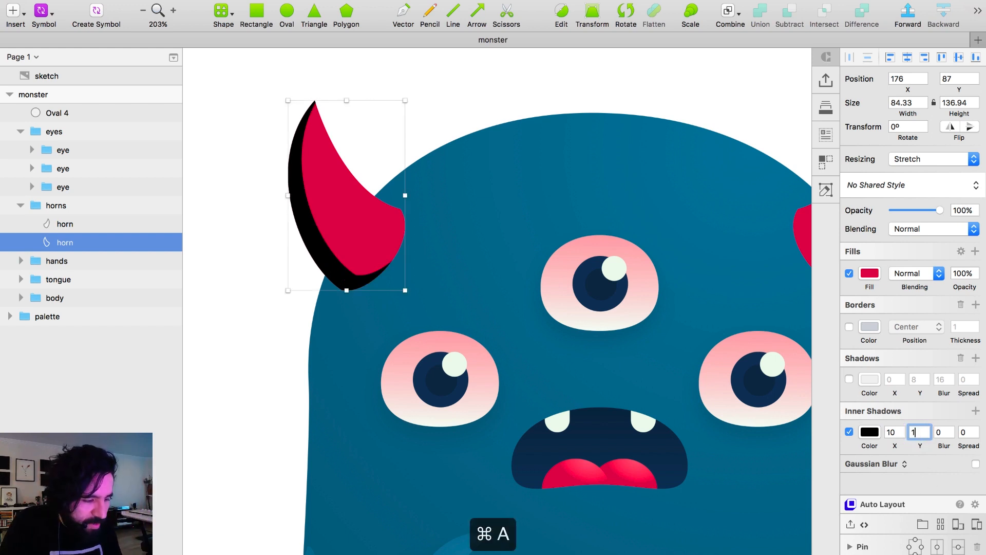
text(-10)
key(Return)
Set the blur of the left horn's inner shadow to 8, comparing it with 16.
click(938, 432)
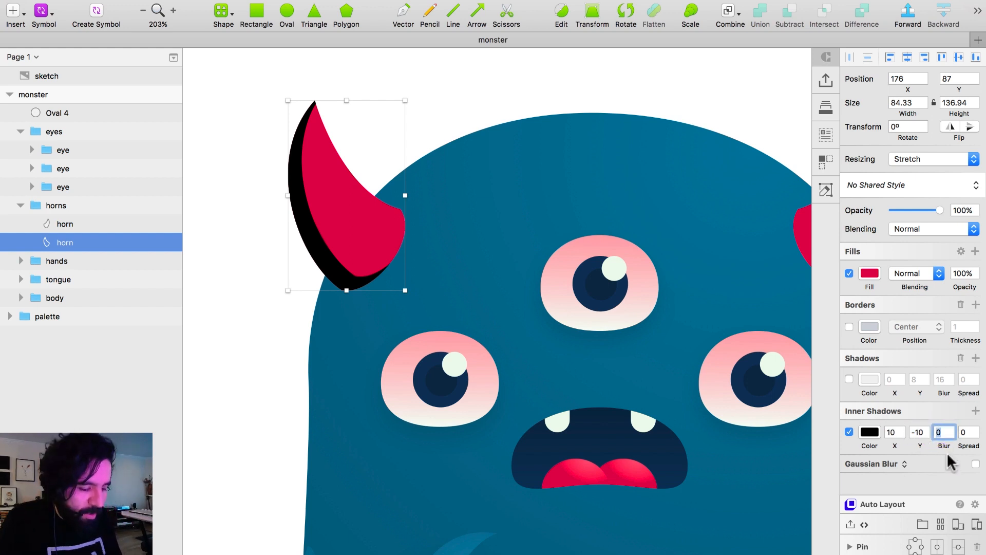
text(16)
key(Return)
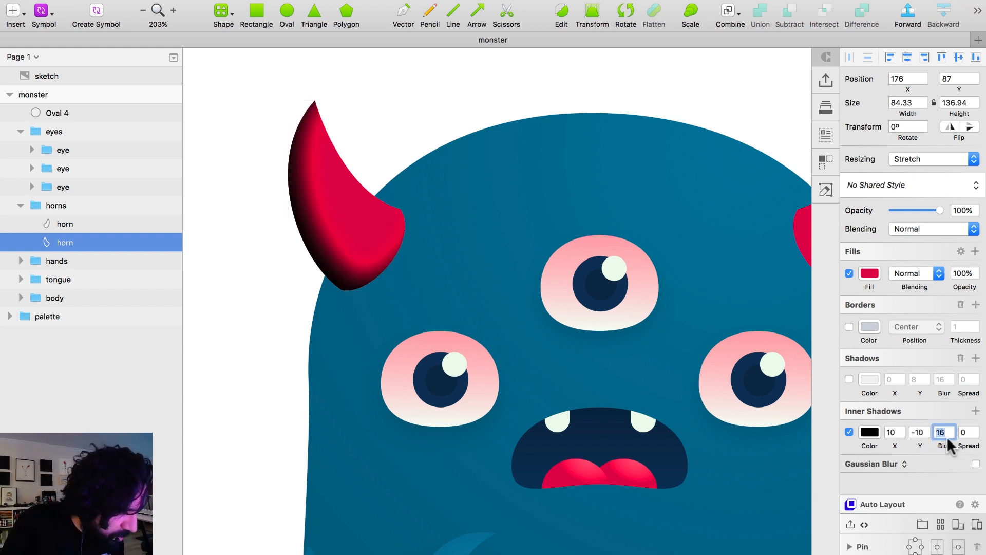
key(BackSpace)
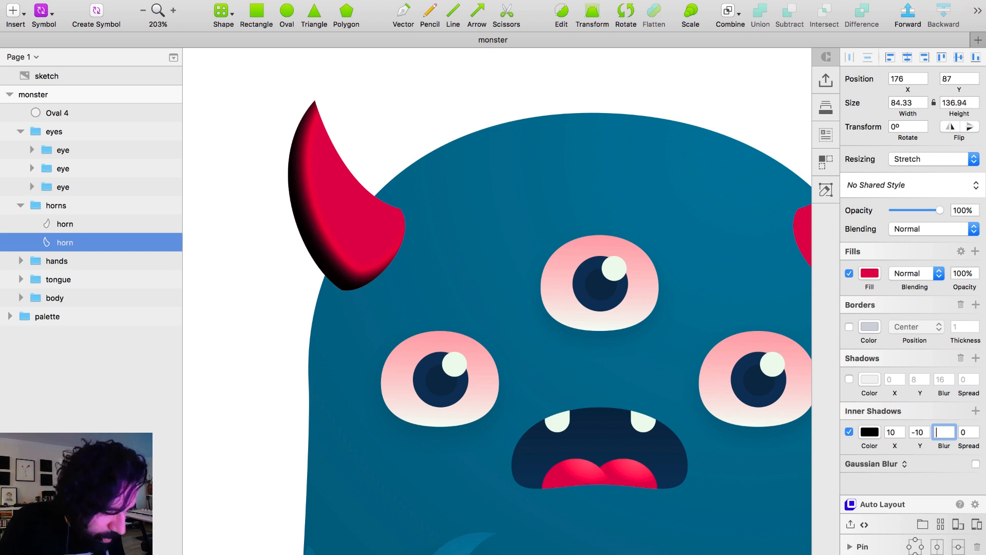
text(8)
Lower the alpha of the left horn's inner shadow color to 10.
click(870, 432)
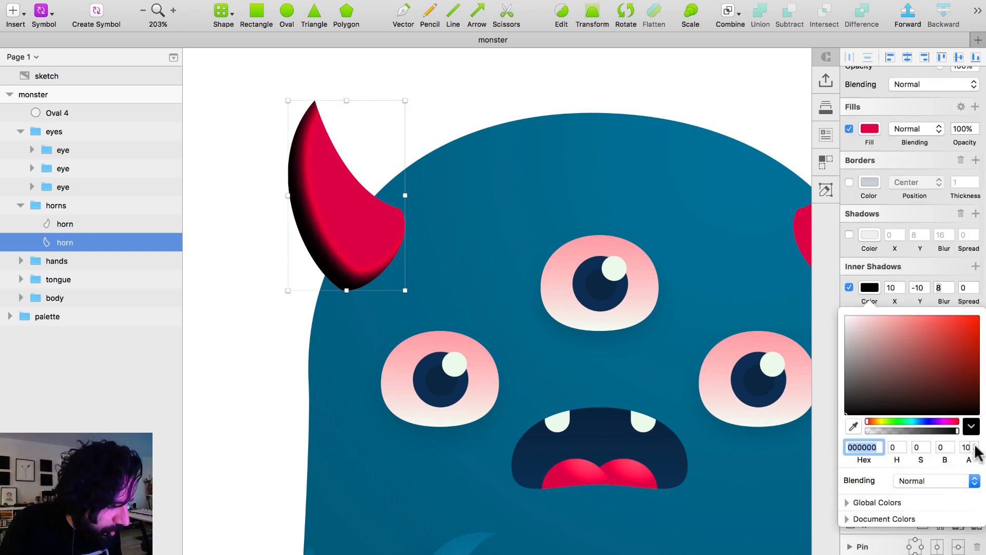
click(965, 448)
text(10)
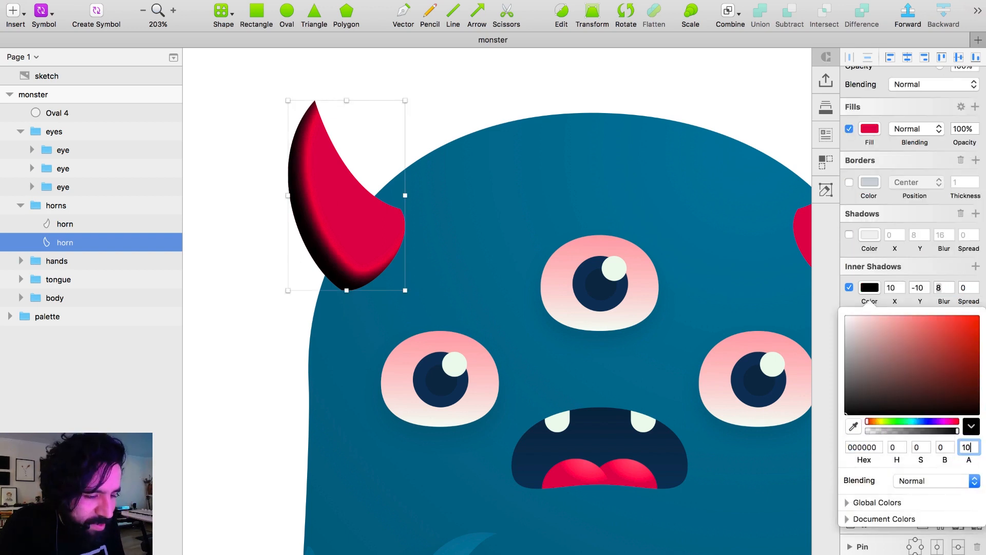
key(Return)
key(super+minus)
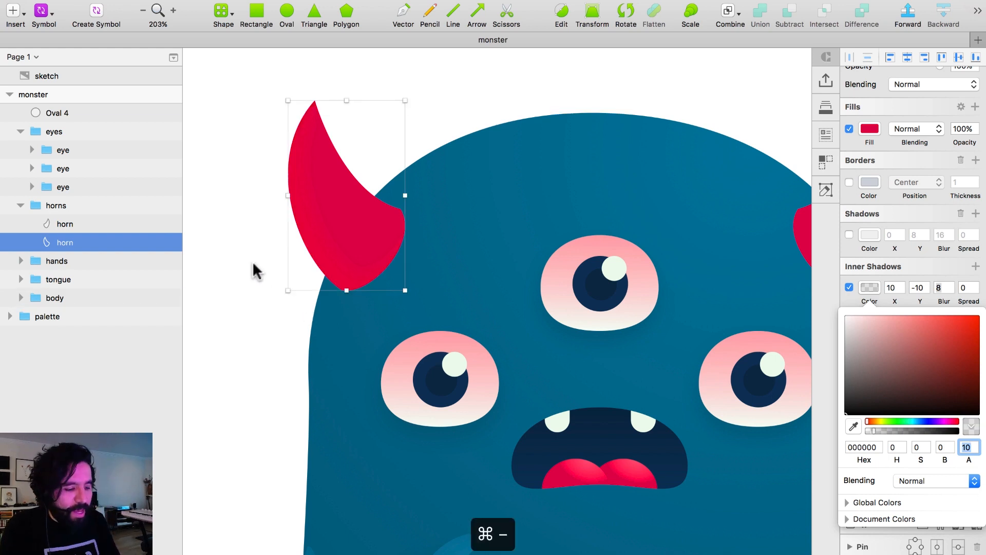
click(516, 63)
Copy the left horn's style and paste it onto the right horn.
click(418, 275)
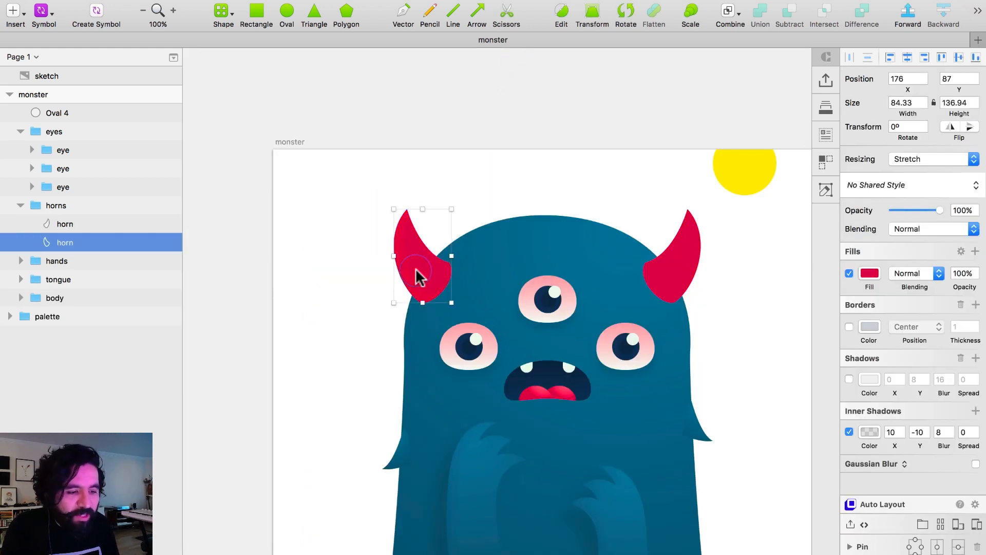
right_click(418, 275)
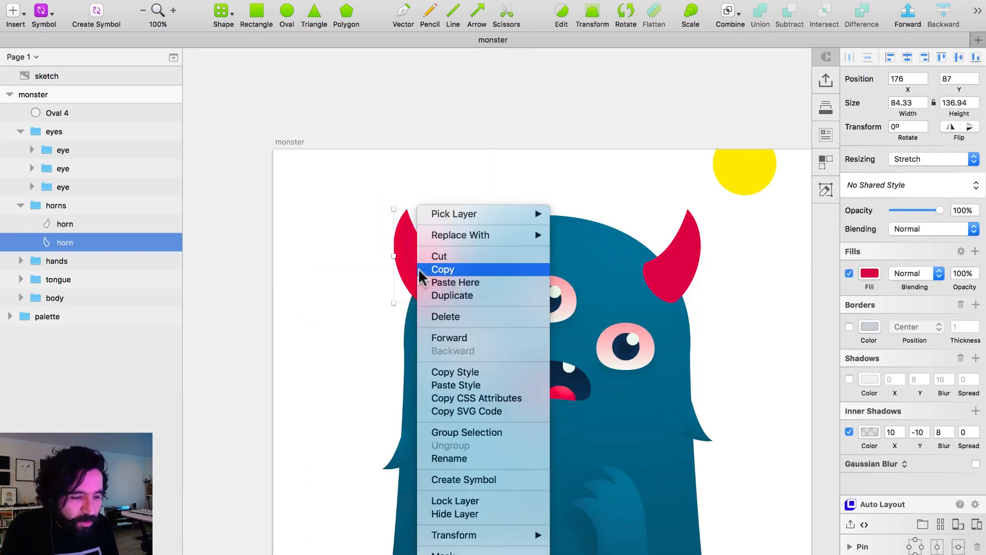
click(479, 370)
click(676, 261)
right_click(676, 259)
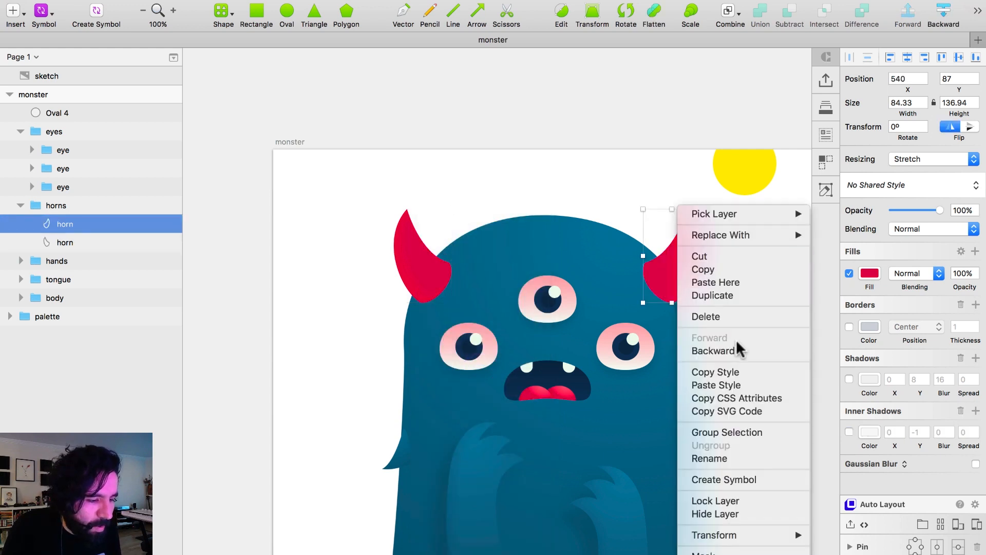
click(734, 384)
Draw a closed three-point path from the two base corners of the right horn to a point inside the head, about 135 × 98 px.
click(628, 181)
scroll(715, 375, up, 2)
click(740, 258)
drag(489, 132, 698, 337)
click(709, 276)
drag(663, 140, 536, 294)
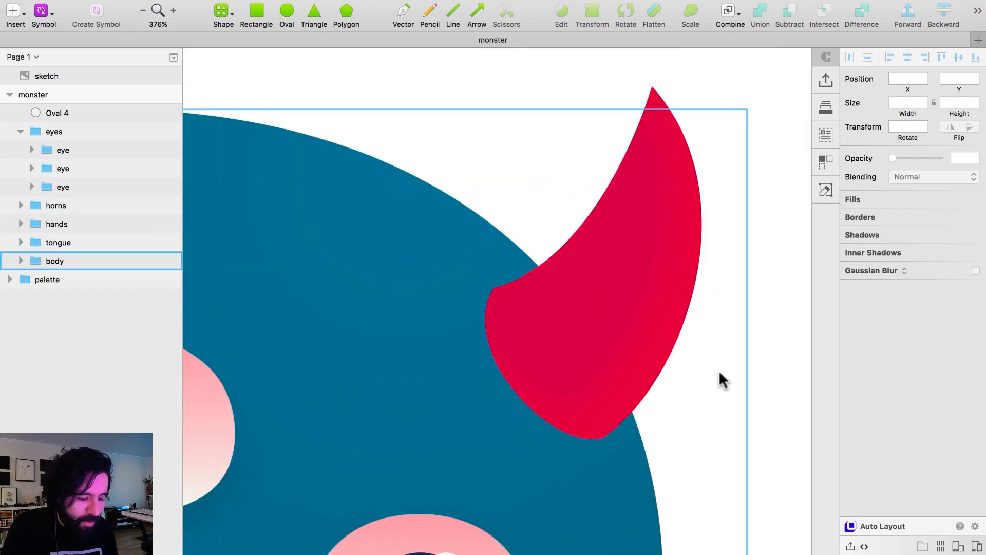
double_click(501, 295)
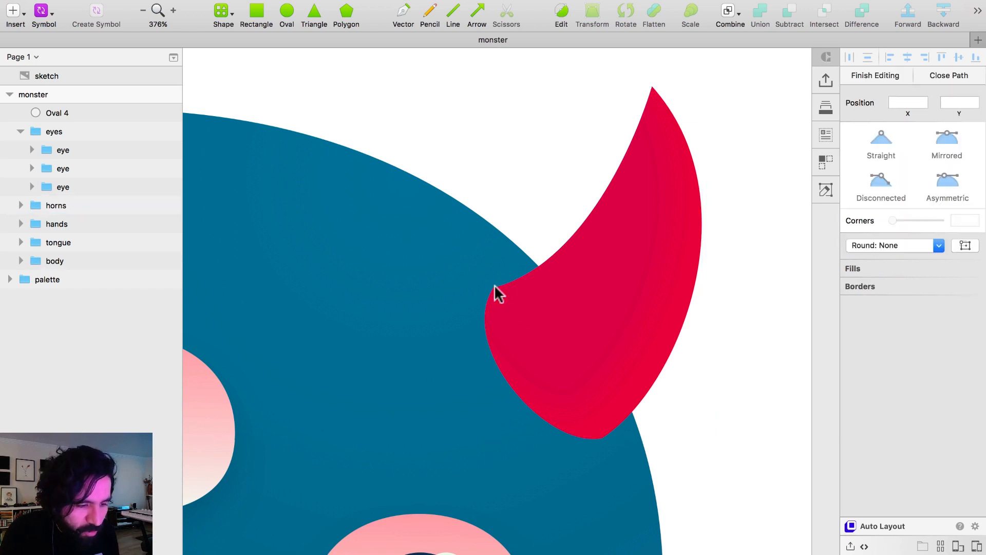
click(494, 285)
click(249, 187)
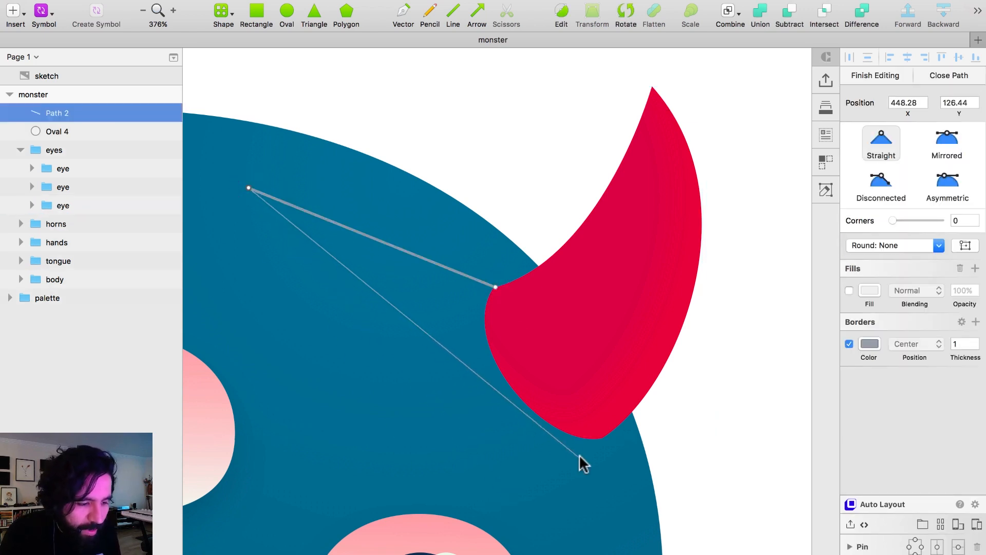
click(597, 439)
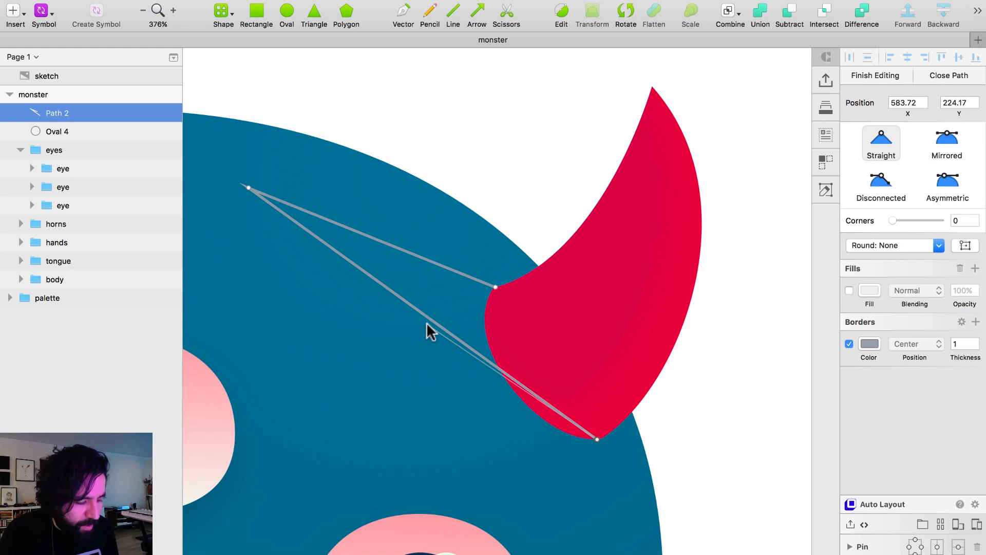
key(Escape)
key(Return)
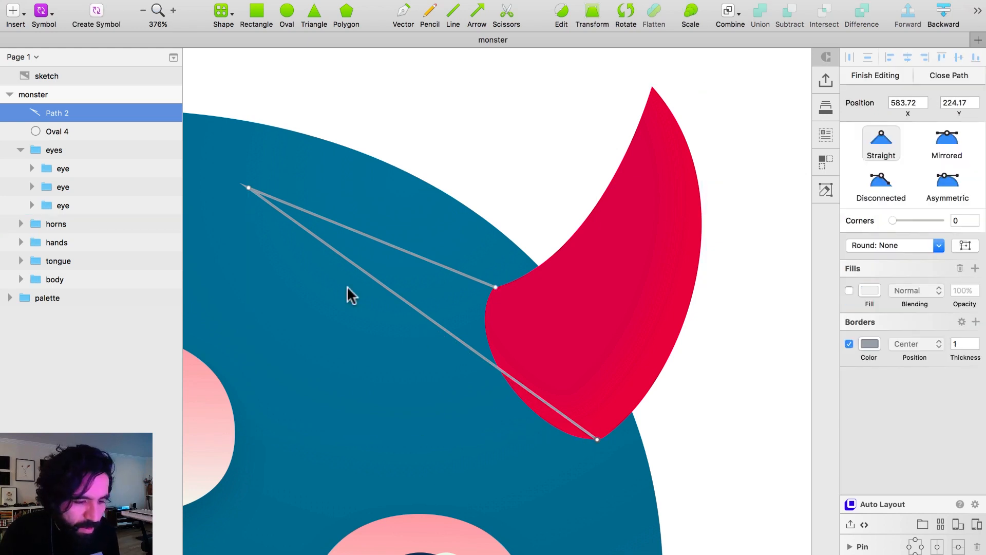
click(495, 286)
key(Escape)
Make the path's inner tip point Disconnected and bend both of its adjoining edges into curves.
key(Return)
double_click(248, 188)
click(881, 180)
drag(279, 236, 249, 263)
drag(232, 162, 390, 279)
Make the path's lower point at the horn base Disconnected, shape its lower edge with the handles, and finish editing the path.
double_click(597, 440)
click(882, 185)
drag(542, 417, 486, 442)
drag(640, 453, 561, 379)
double_click(495, 286)
key(super+z)
click(746, 325)
key(Escape)
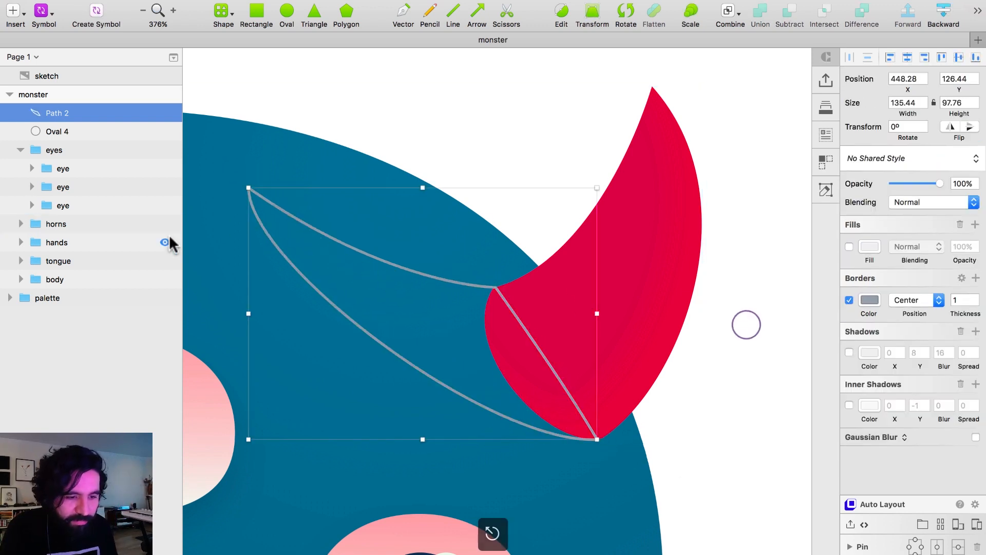
Turn off the new path's border and give it a linear gradient fill.
click(849, 299)
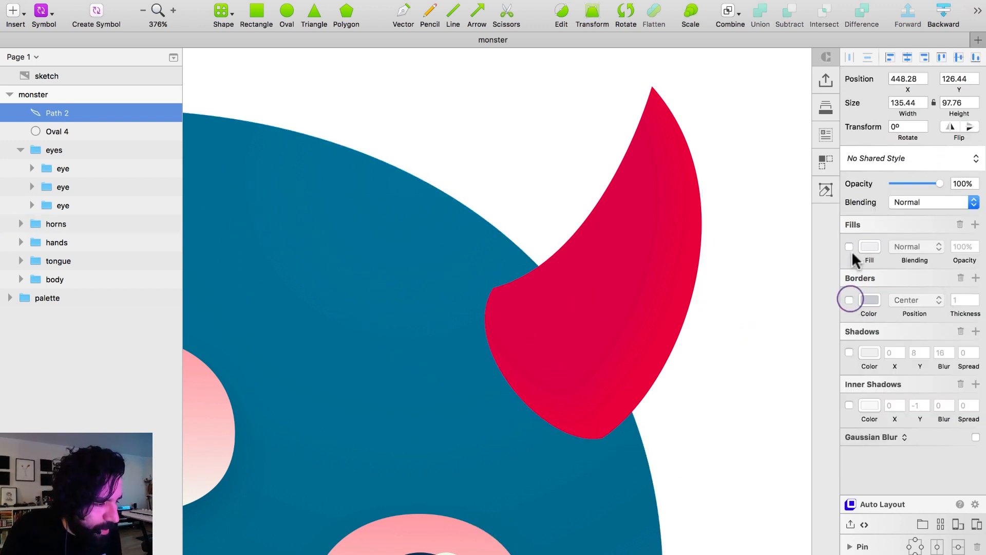
click(849, 247)
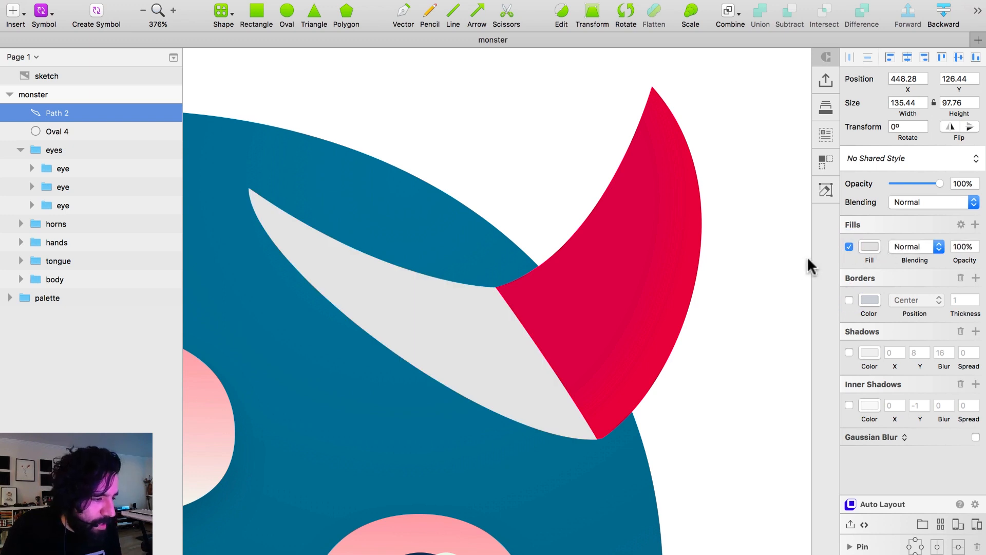
click(870, 246)
click(880, 278)
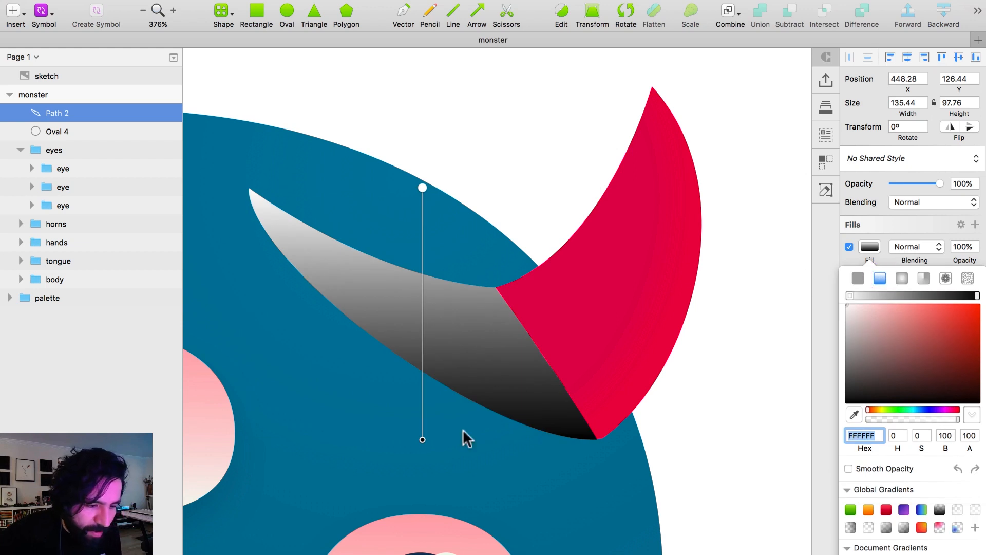
Run the path's gradient from white at its inner tip to black at the base of the horn.
drag(422, 439, 558, 375)
drag(554, 365, 553, 371)
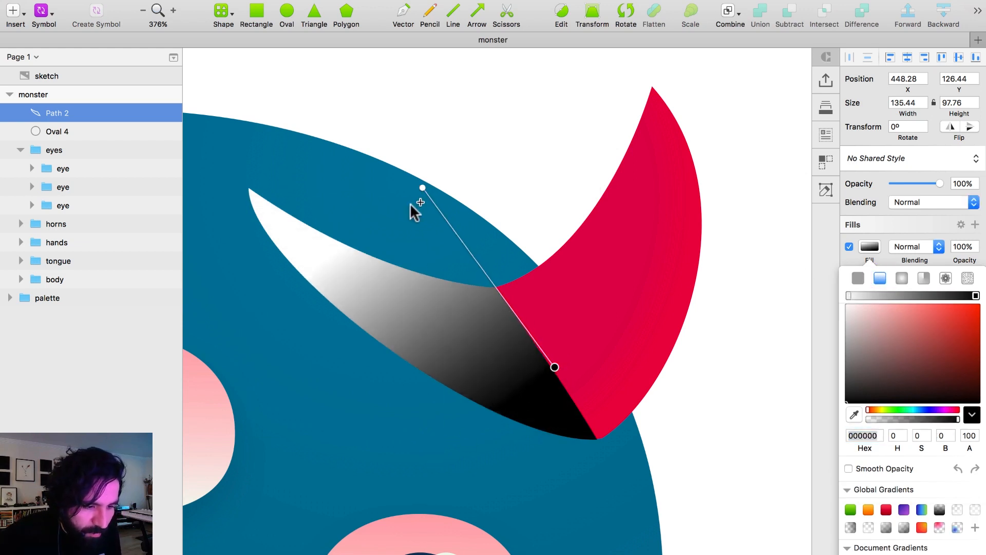
mouse_move(421, 188)
mouse_down()
mouse_move(251, 212)
mouse_move(255, 198)
mouse_move(287, 200)
mouse_move(254, 197)
mouse_up()
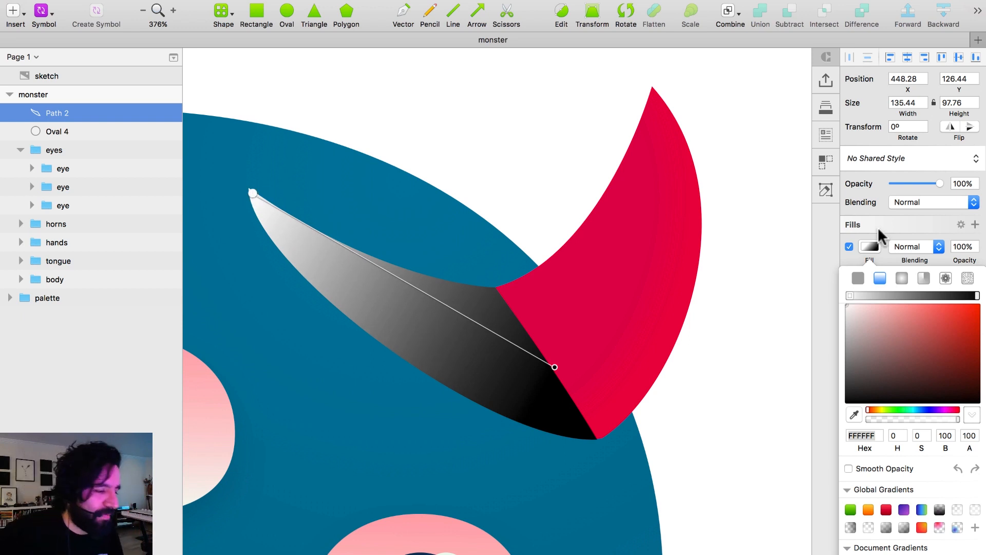
click(886, 254)
Set the horn shadow's fill blending to Multiply and its fill opacity to 10%.
click(914, 246)
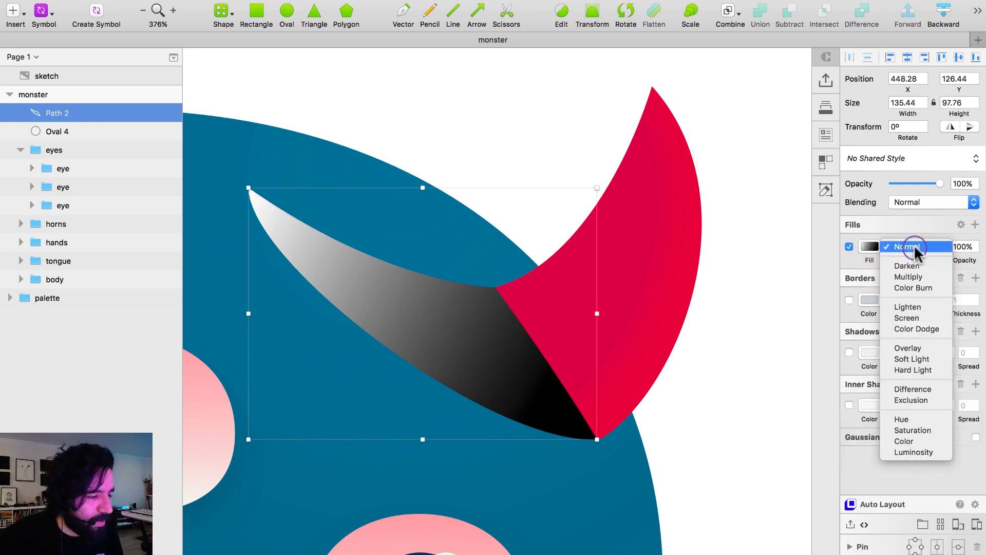
click(926, 277)
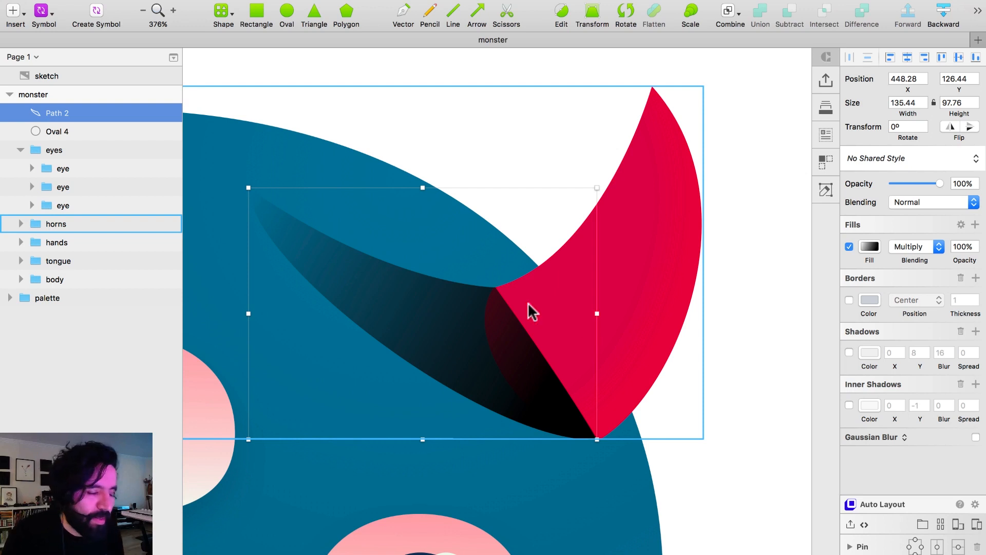
click(958, 242)
text(10)
key(Return)
click(778, 267)
Move the horn shadow path below the horns group in the layer order.
click(434, 353)
key(alt+super+Down)
key(alt+super+Down)
key(alt+super+Down)
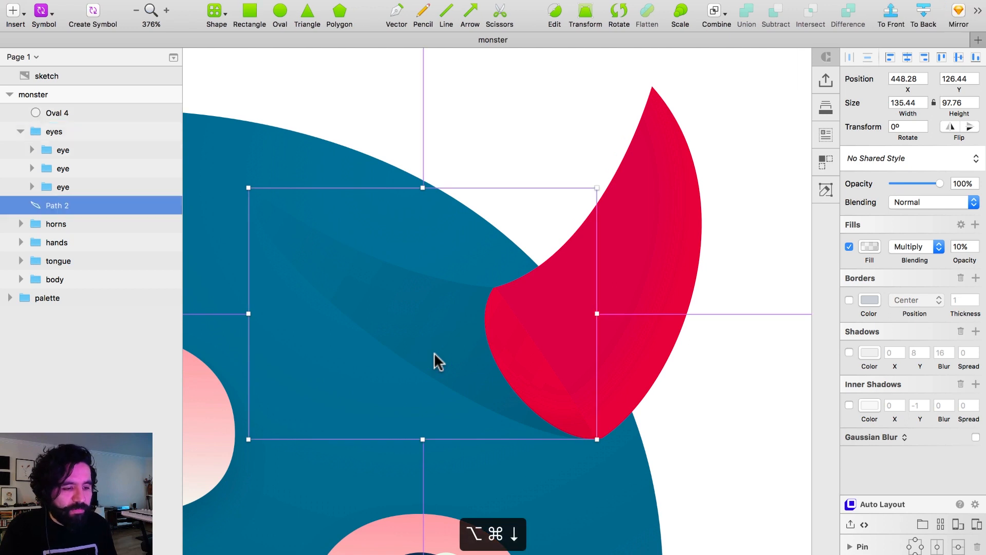
click(714, 345)
Draw a closed triangle about 20 × 22 px over the left horn's lower base, where the horn meets the body edge.
key(super+minus)
key(super+minus)
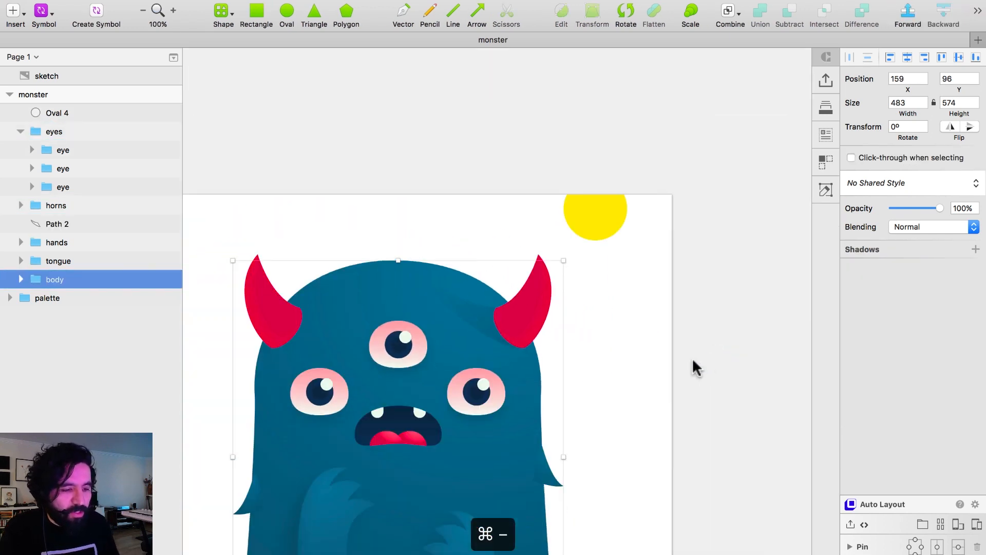
click(670, 346)
scroll(669, 344, left, 3)
scroll(669, 344, down, 2)
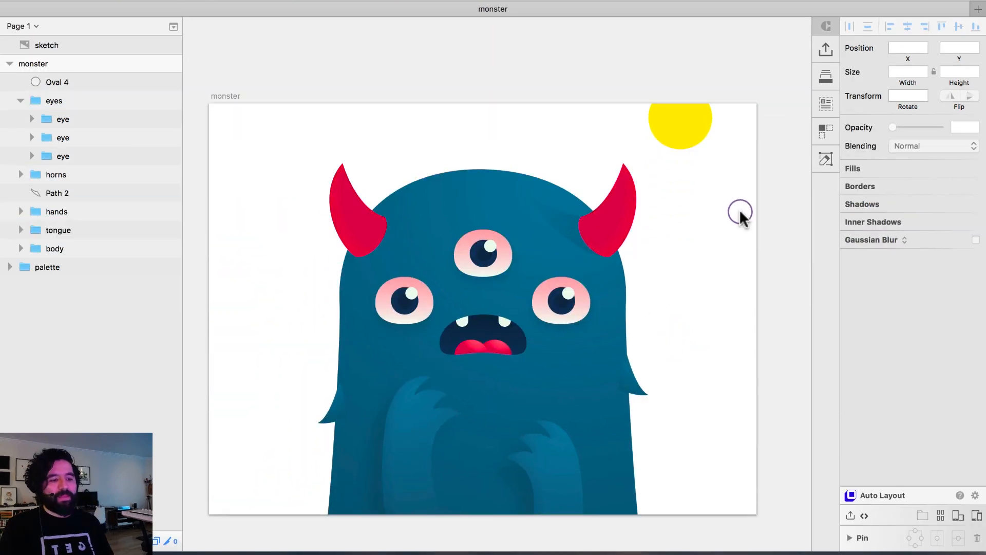
key(z)
drag(317, 222, 412, 285)
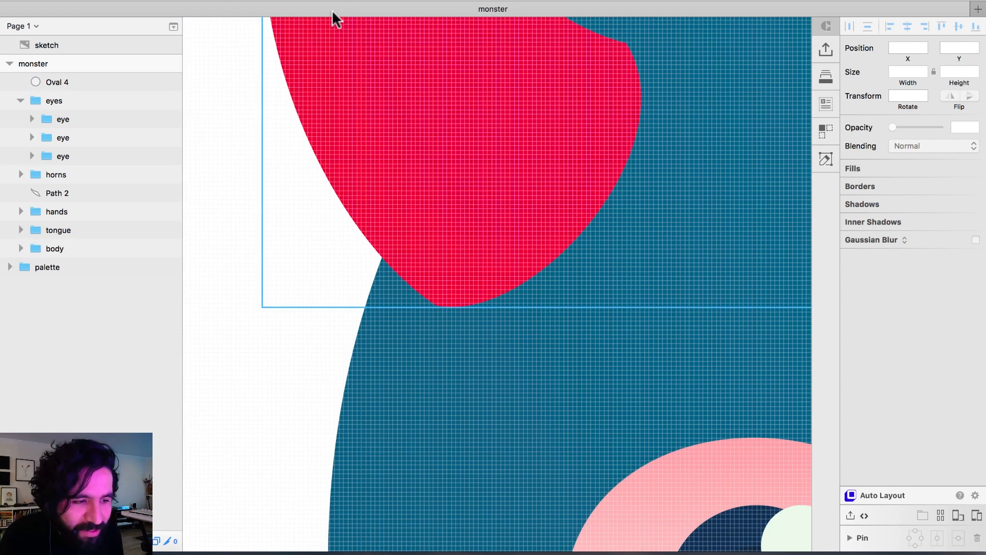
double_click(440, 316)
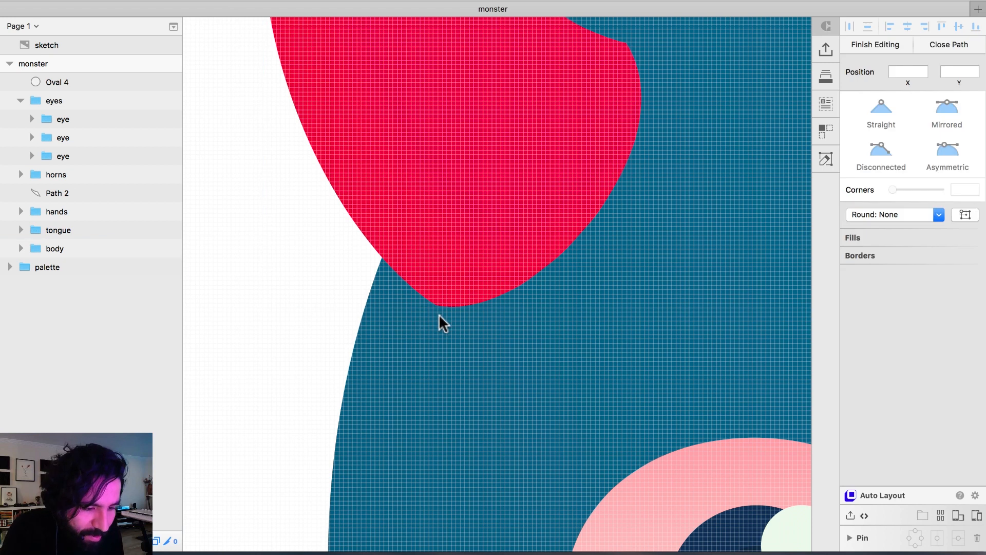
click(434, 304)
click(347, 292)
click(383, 206)
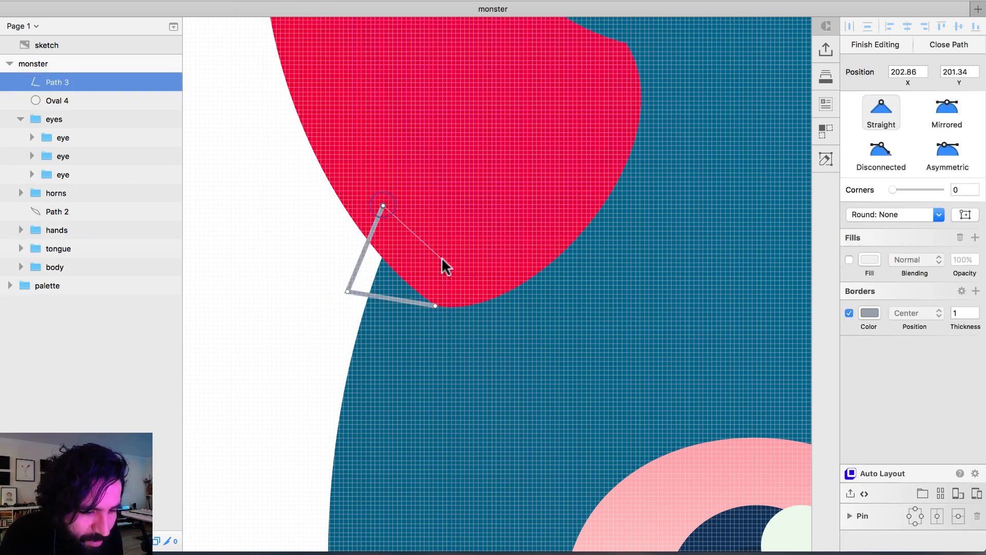
click(436, 304)
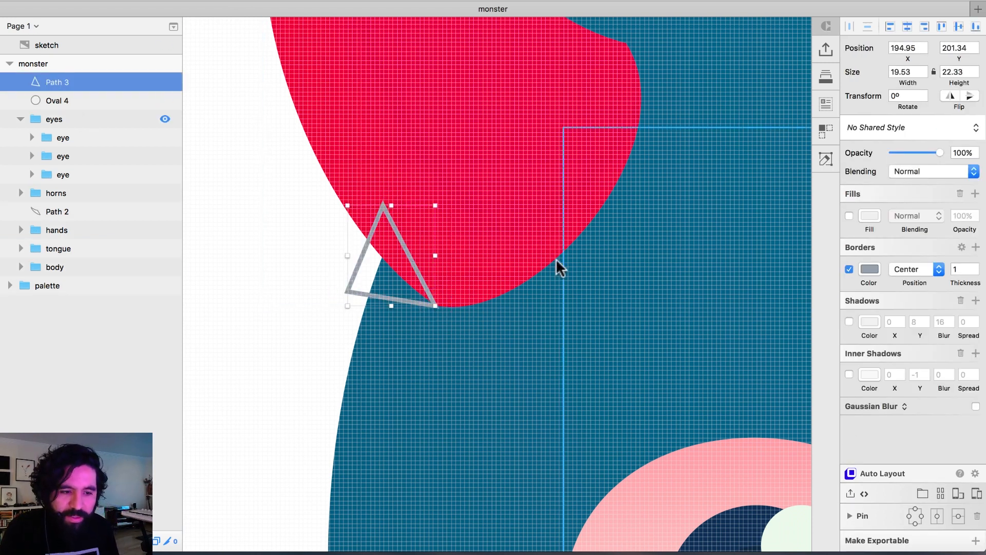
Fill the triangle at the left horn's base with black at 10% opacity.
click(850, 216)
click(867, 214)
drag(856, 344, 825, 386)
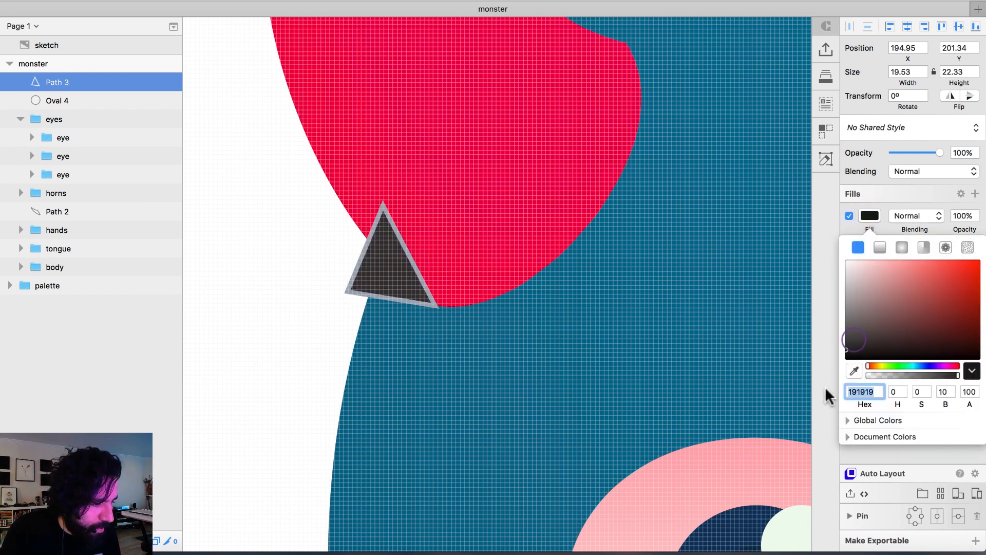
click(962, 215)
text(10)
key(Return)
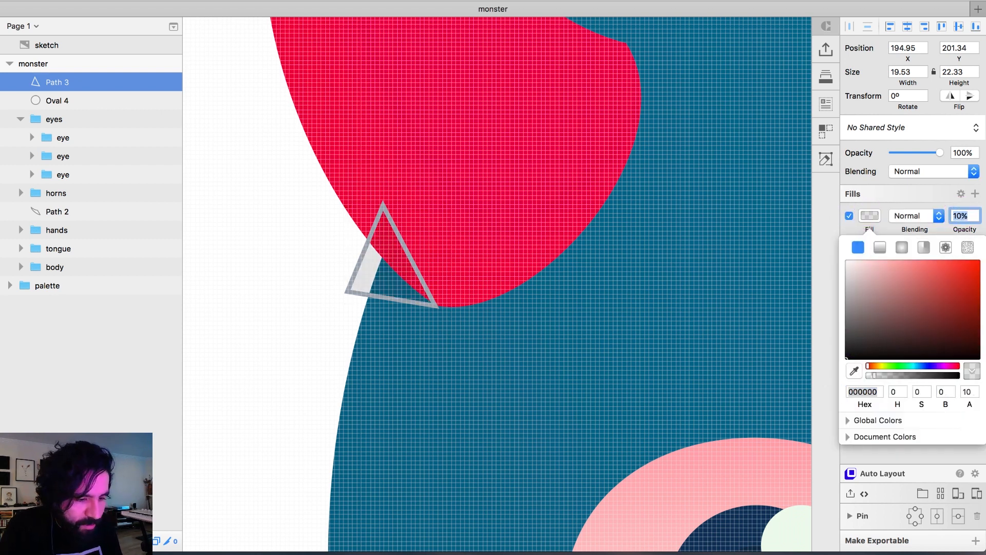
Turn off the triangle's border and select the shape.
click(886, 455)
click(851, 270)
click(358, 281)
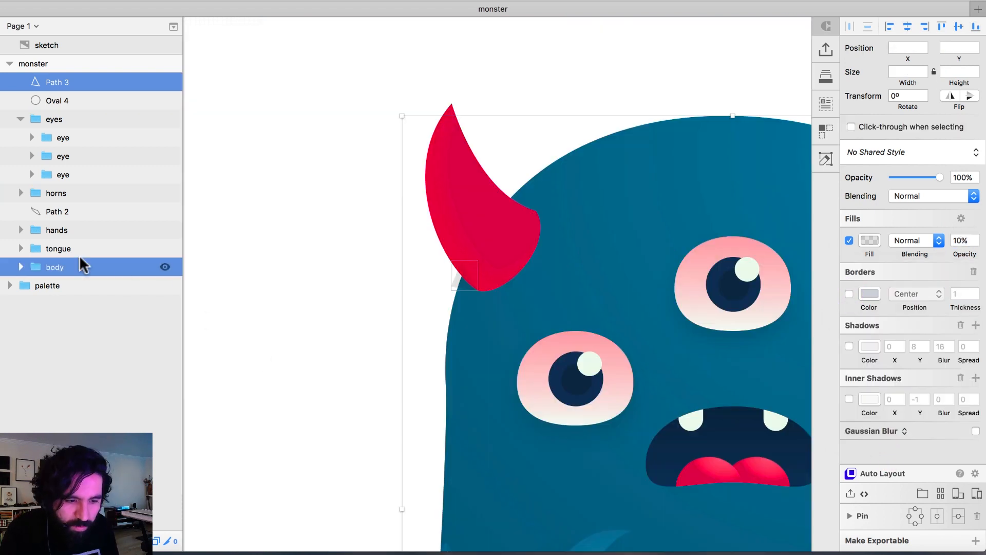
Move the triangle layer into the body group, directly above the body shape and below the hair layers.
click(20, 267)
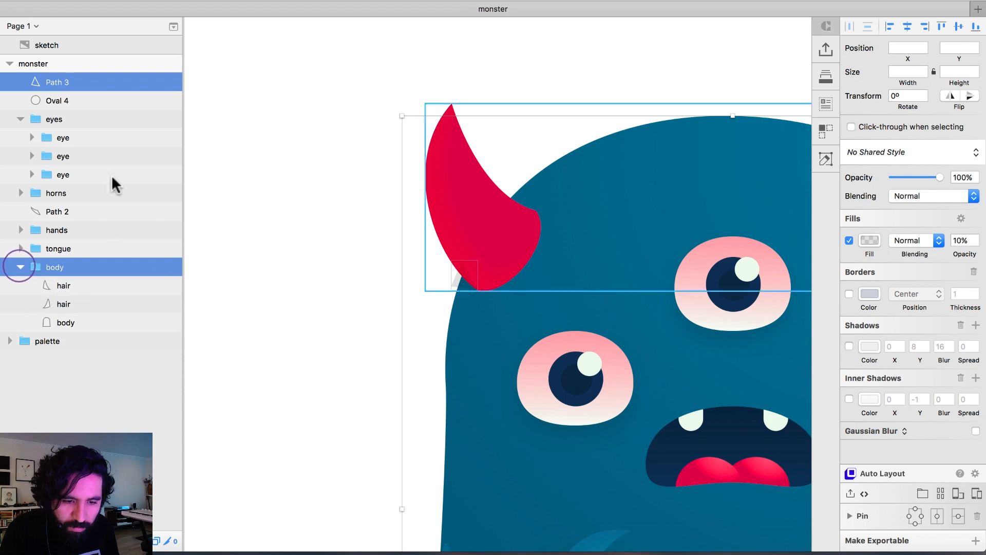
click(88, 86)
drag(72, 81, 73, 310)
Group the triangle with the body shape and turn the body shape into the mask for the triangle.
click(83, 321)
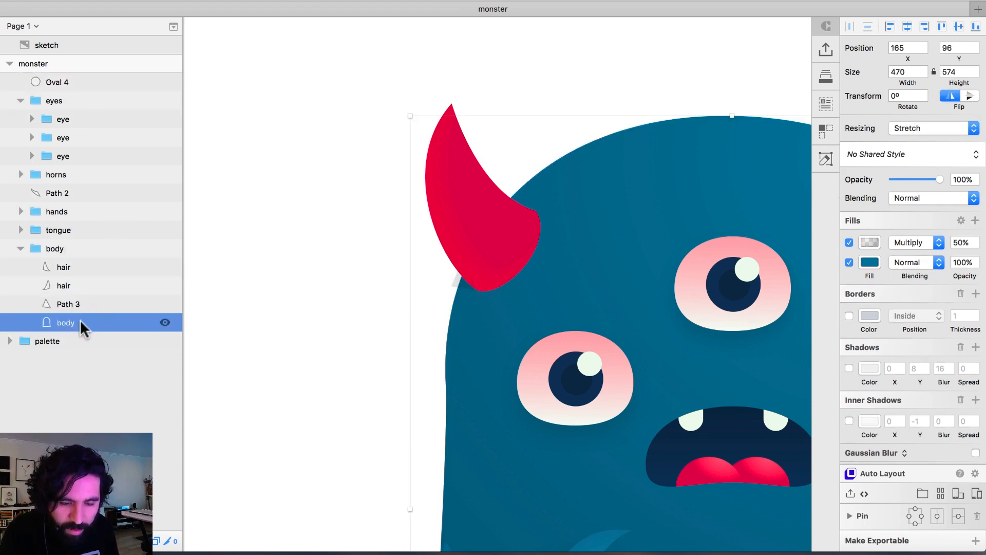
shift+click(81, 303)
key(super+g)
click(31, 302)
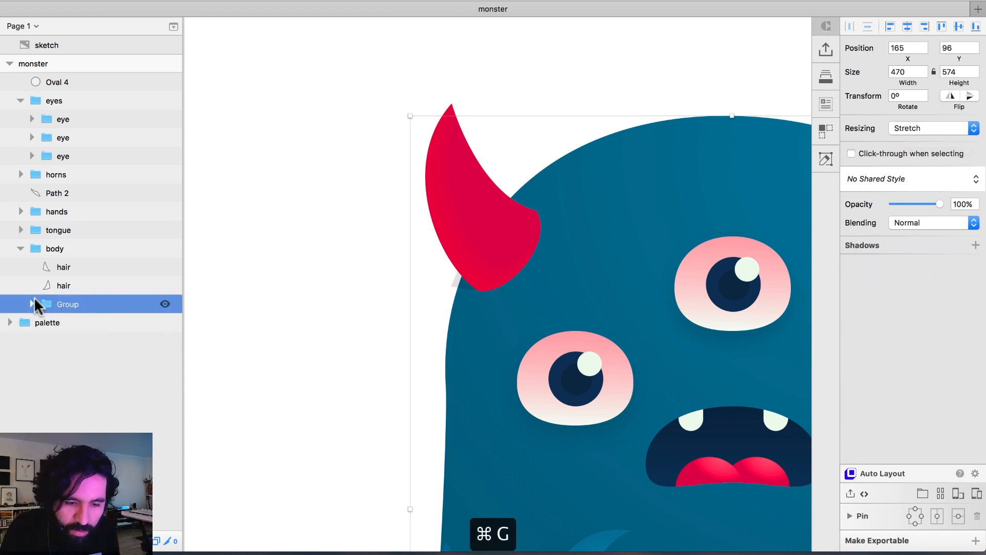
click(72, 337)
right_click(72, 336)
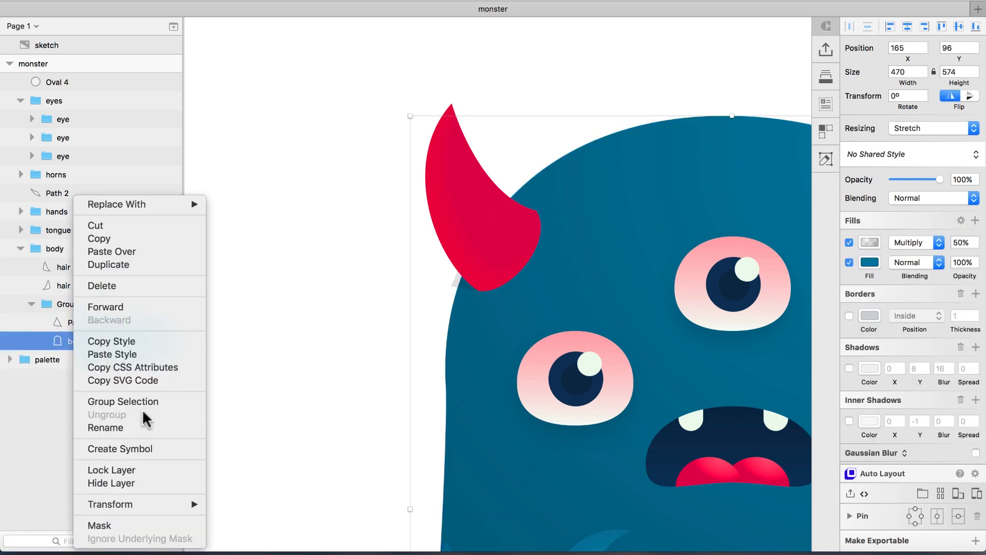
click(99, 525)
click(317, 278)
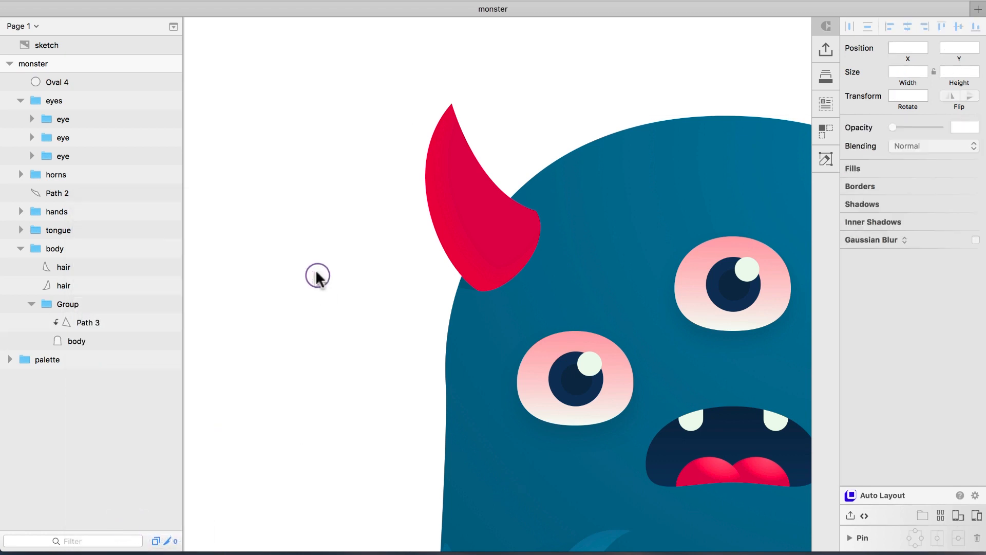
Examine the masked triangle shadow where the left horn meets the body edge, checking the triangle and the body shape.
key(super+minus)
scroll(316, 273, right, 5)
scroll(316, 272, down, 6)
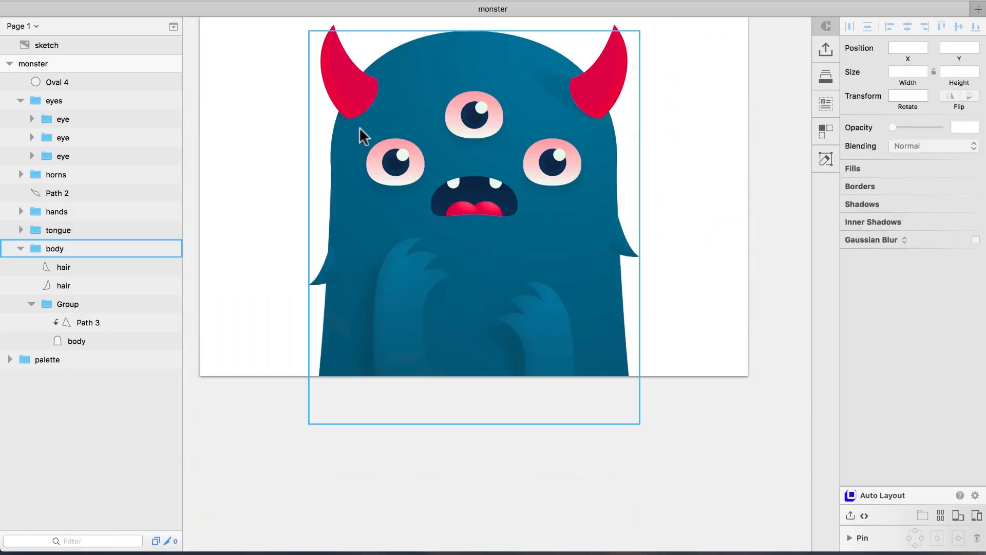
click(688, 230)
drag(309, 88, 416, 164)
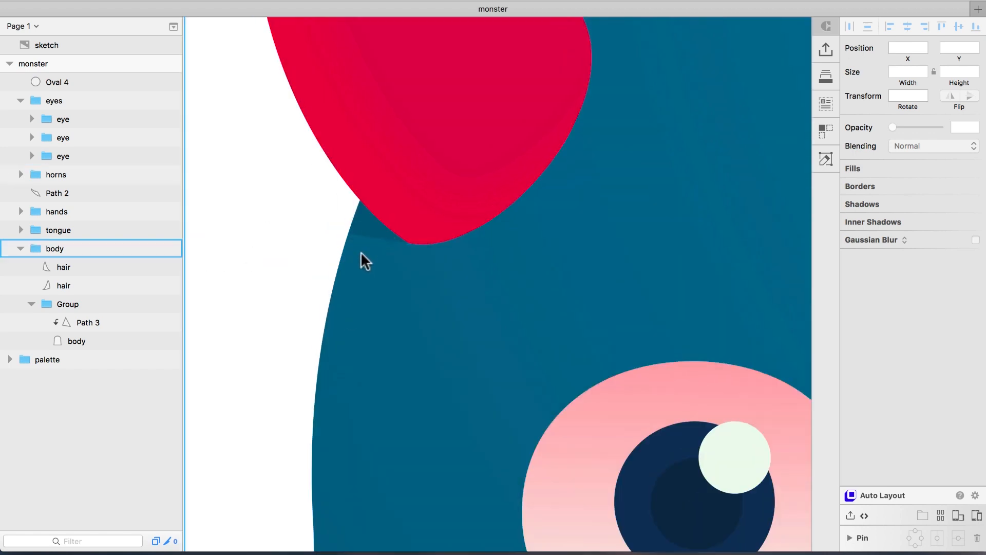
click(361, 220)
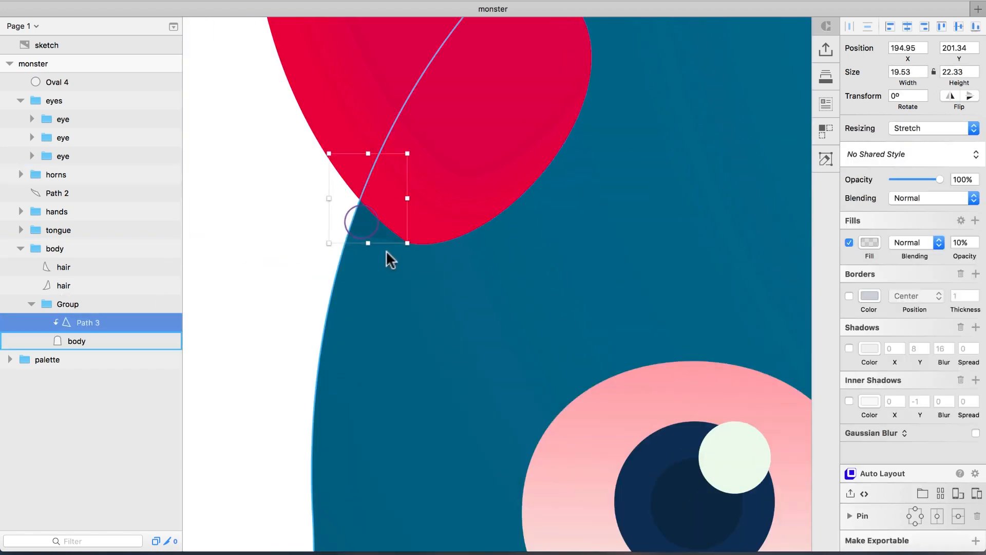
click(87, 340)
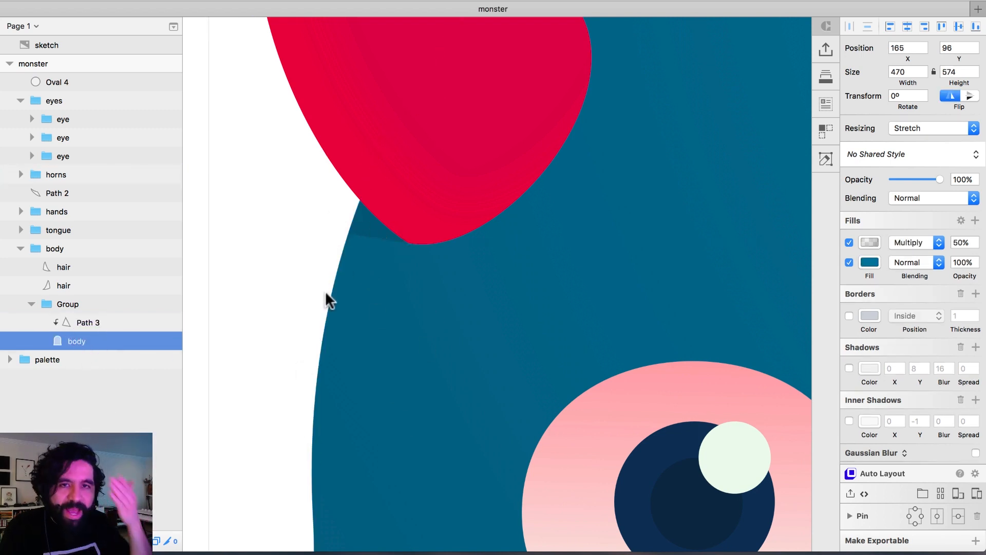
Group all of the monster's parts into one group and remove the leftover Oval 4 layer.
key(super+minus)
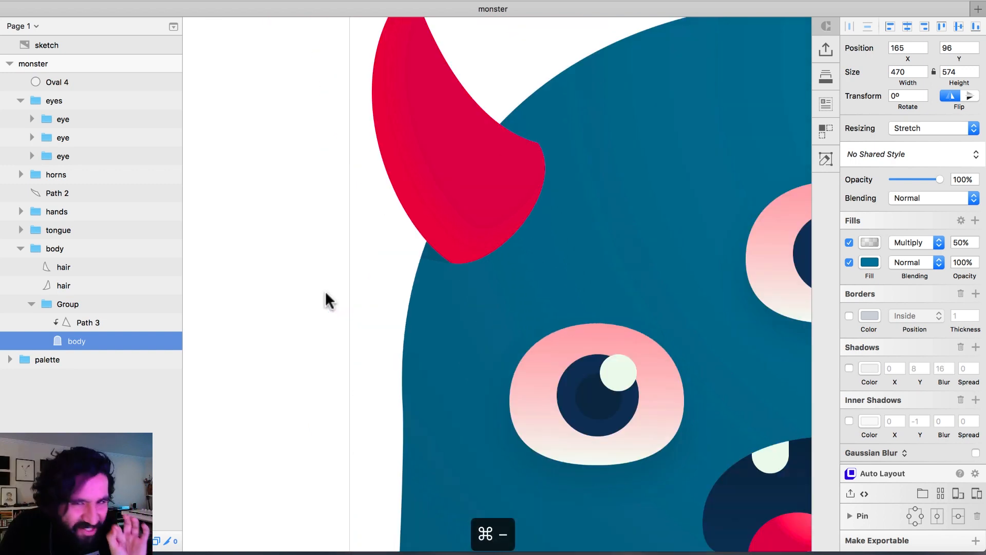
key(super+minus)
key(super+minus)
drag(278, 142, 612, 440)
key(super+g)
click(713, 120)
click(677, 85)
key(Delete)
Add a drop shadow to the monster group with X -49, Y 142 and blur 54.
click(967, 221)
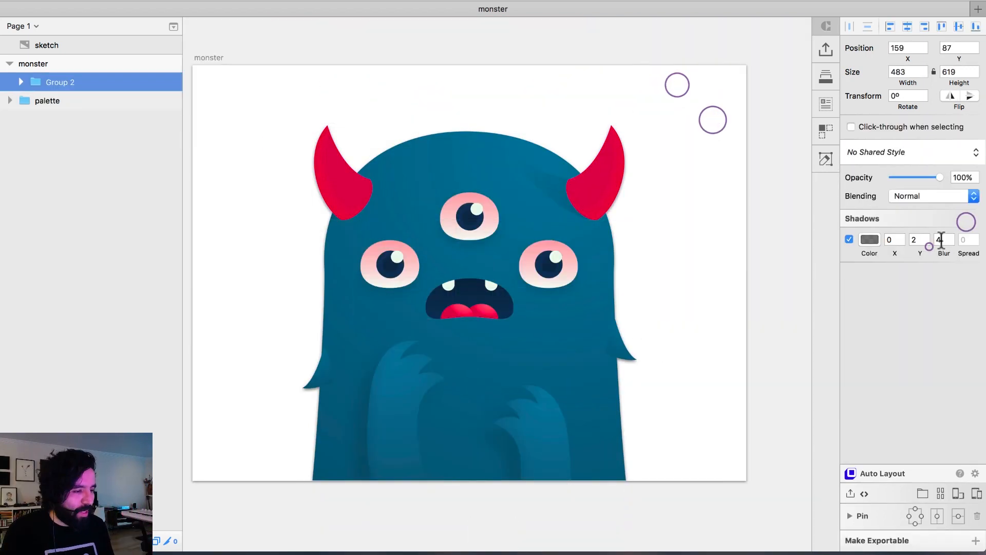
click(936, 240)
key(shift+Up)
key(shift+Up)
key(shift+Up)
key(shift+Up)
key(shift+Up)
click(919, 242)
key(shift+Up)
key(shift+Up)
key(shift+Up)
key(shift+Up)
key(shift+Up)
key(shift+Up)
key(shift+Up)
key(shift+Up)
key(shift+Up)
key(shift+Up)
key(shift+Up)
key(shift+Up)
click(896, 238)
key(shift+Down)
key(shift+Down)
key(shift+Down)
key(shift+Down)
key(shift+Down)
key(Up)
click(929, 252)
key(shift+Up)
key(shift+Up)
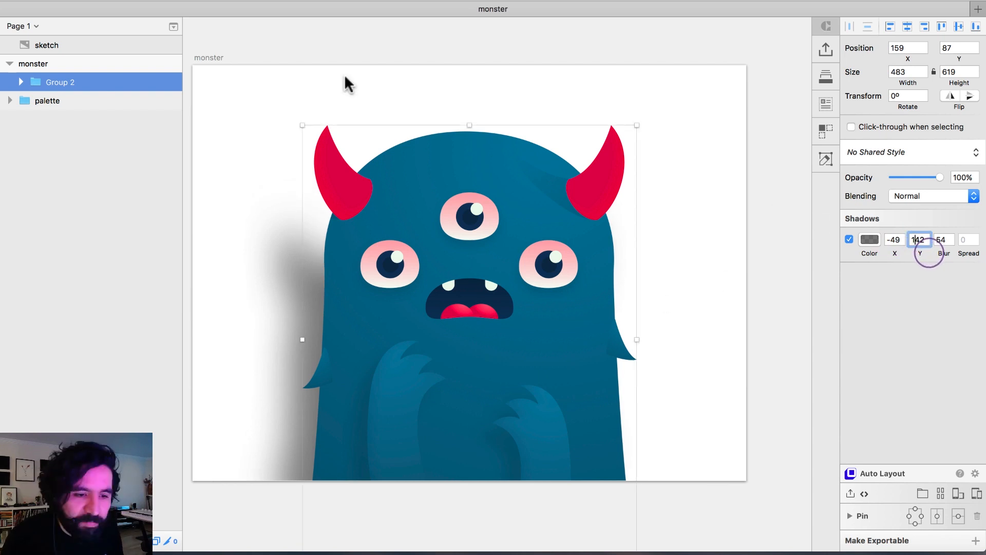
Give the monster artboard a light blue background color.
click(207, 59)
click(875, 127)
click(969, 126)
click(964, 168)
click(894, 262)
click(920, 262)
click(928, 163)
Try to unite the left hair tuft with the body using Union.
super+click(327, 376)
click(704, 121)
super+click(321, 377)
key(super+alt+u)
key(super+z)
Combine the left hair tuft and the body shape into a single shape with Union.
click(107, 264)
click(92, 288)
super+click(97, 335)
key(super+alt+u)
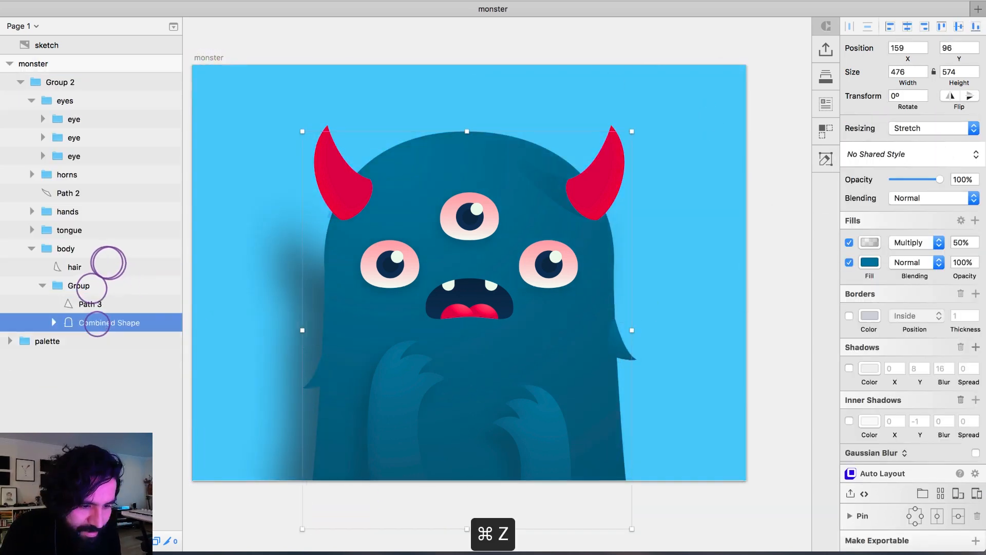
Reposition the combined body shape's Multiply gradient so it runs from the right of the head's top down to the bottom centre.
click(866, 245)
drag(627, 480, 479, 484)
drag(396, 150, 533, 158)
drag(475, 481, 454, 485)
click(806, 472)
Change the monster group's drop shadow to a dark blue at 40% opacity and view the artwork enlarged.
click(478, 266)
click(872, 241)
click(968, 400)
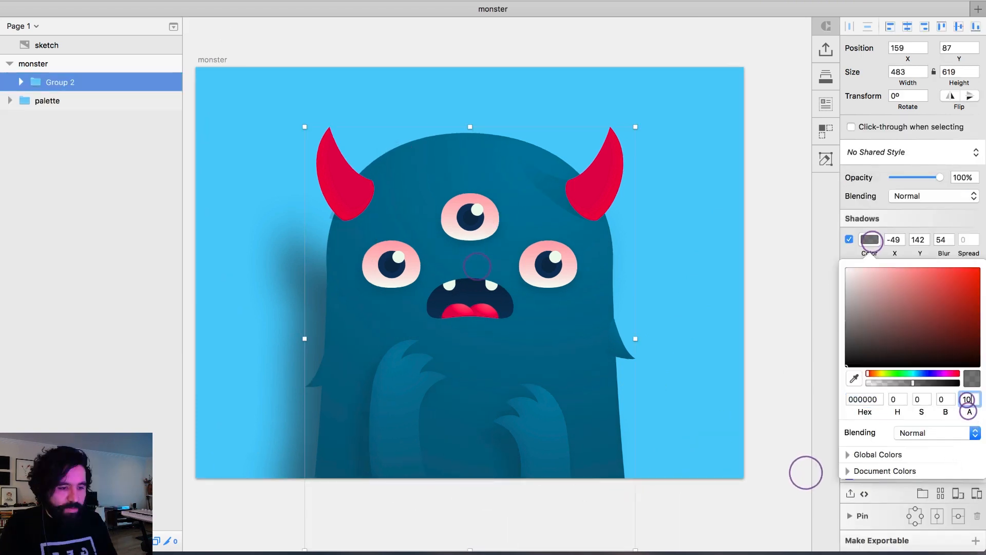
text(20)
click(920, 375)
click(977, 318)
click(968, 399)
text(40)
click(778, 339)
key(super+minus)
drag(324, 146, 696, 410)
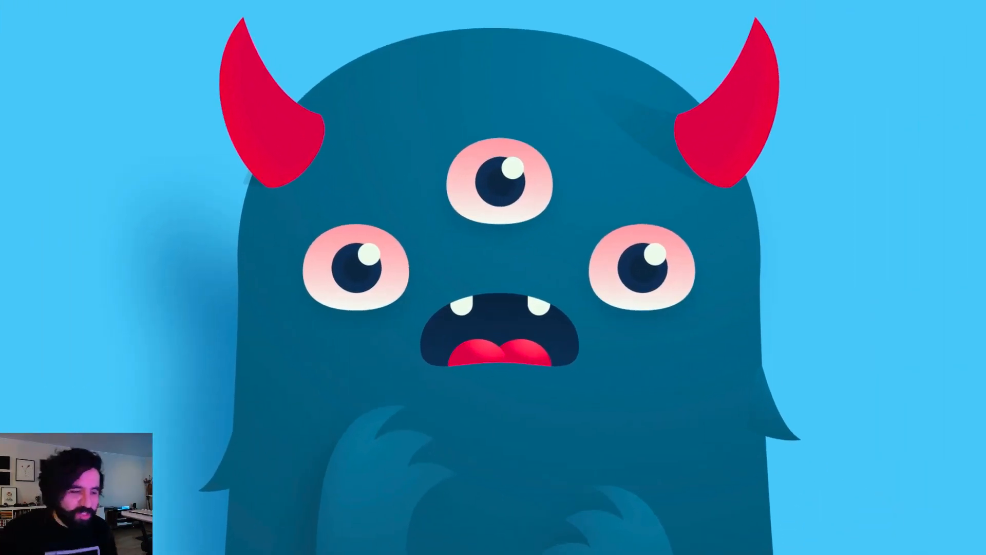